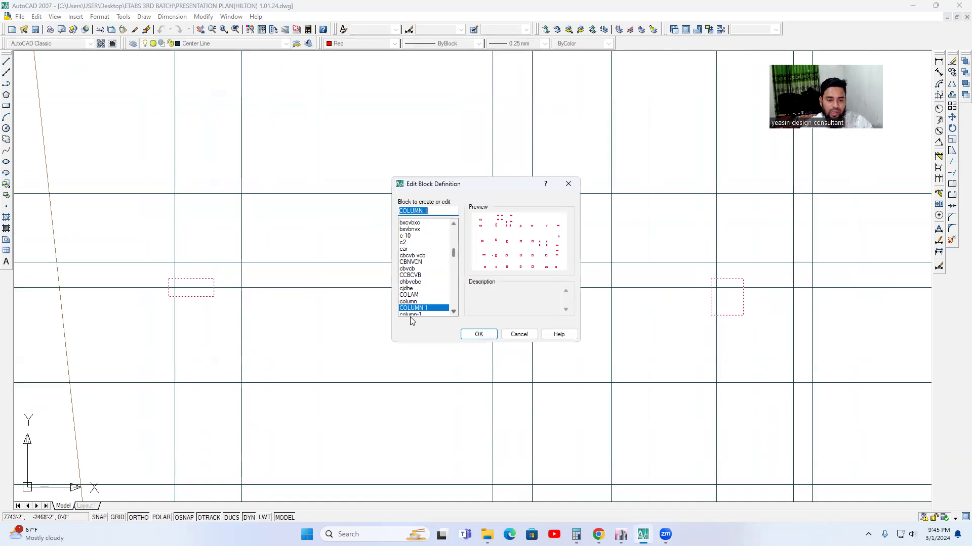
Open the COLUMN 1 block for editing and move the square column beside the flat column in the middle row straight down.
click(478, 335)
scroll(388, 285, up, 2)
click(402, 278)
middle_drag(412, 284, 453, 284)
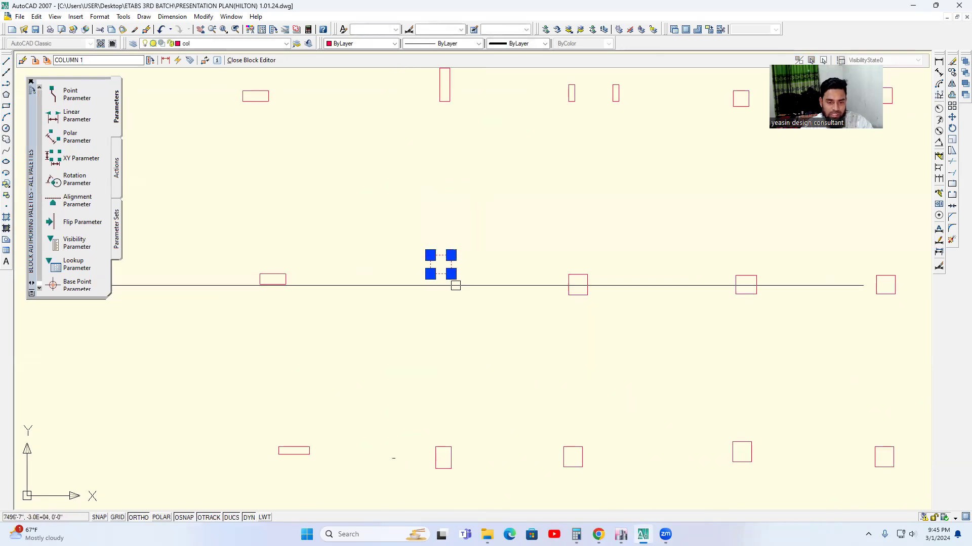
scroll(452, 292, up, 2)
text(m)
key(space)
click(484, 280)
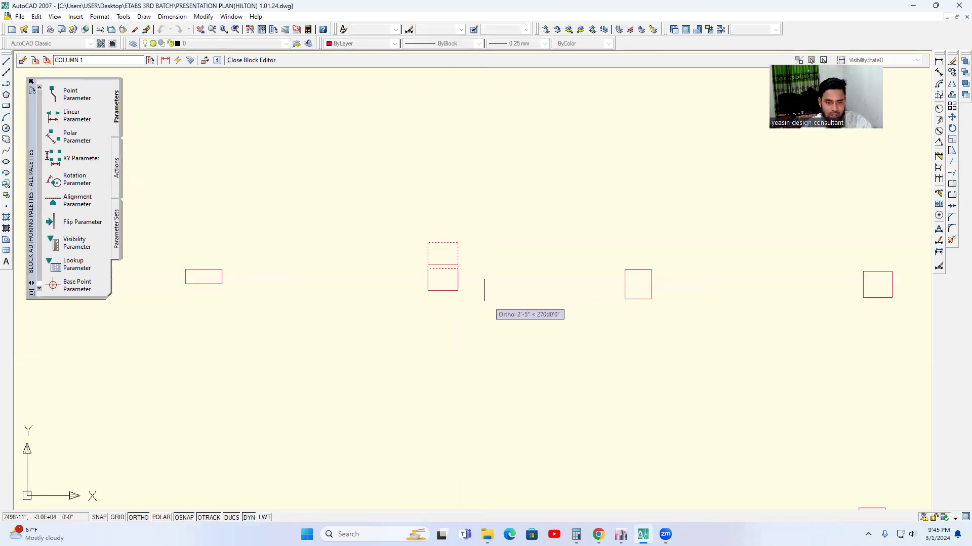
text(1)
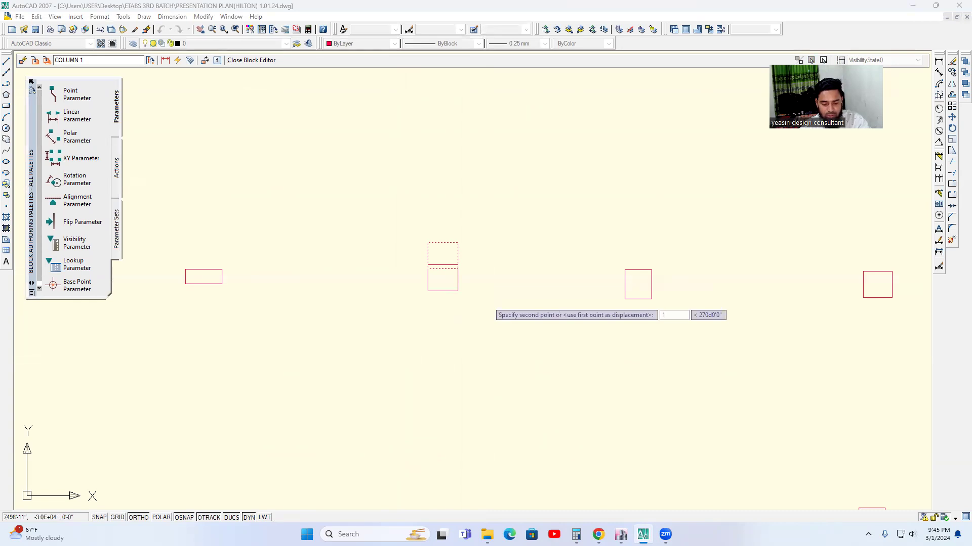
key(Return)
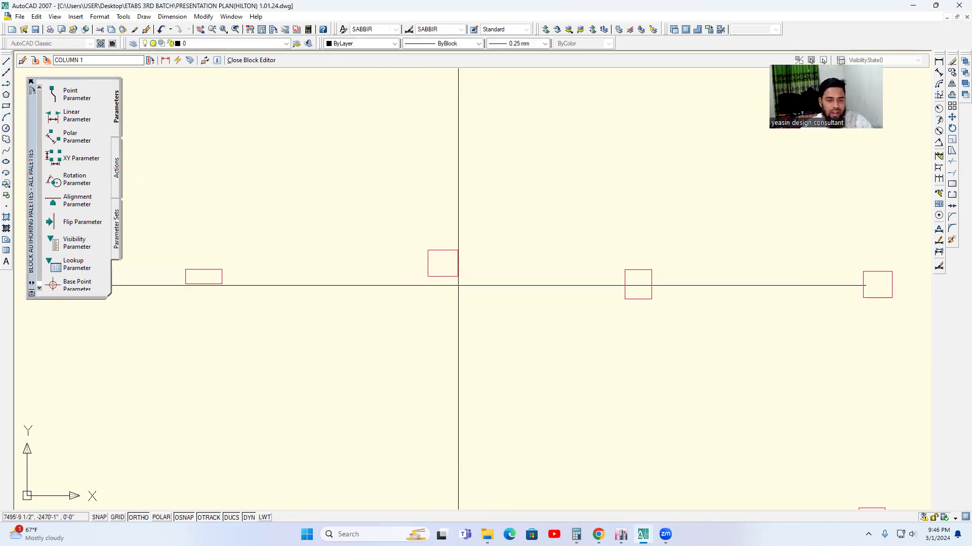
Move the same square column down by another 5 inches.
click(457, 277)
key(Return)
click(508, 280)
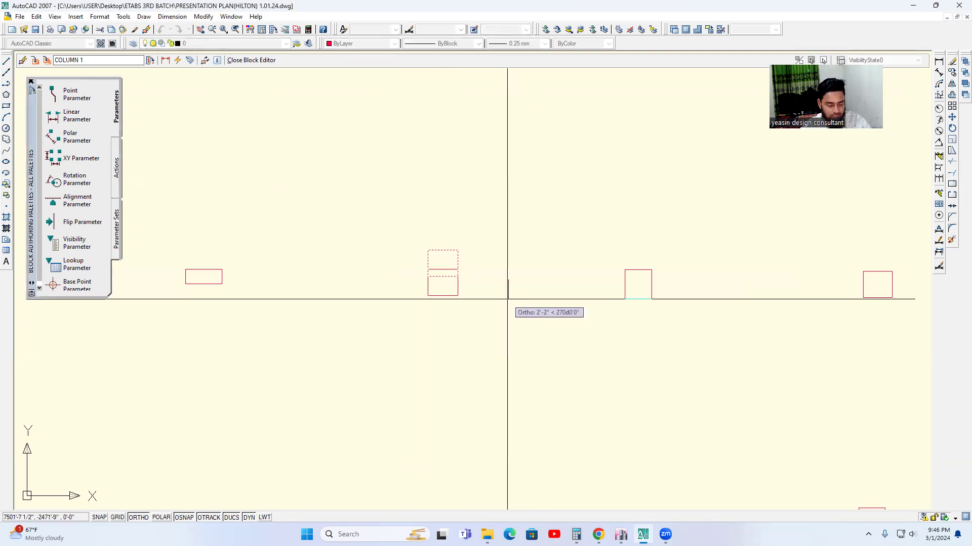
text(5)
key(Return)
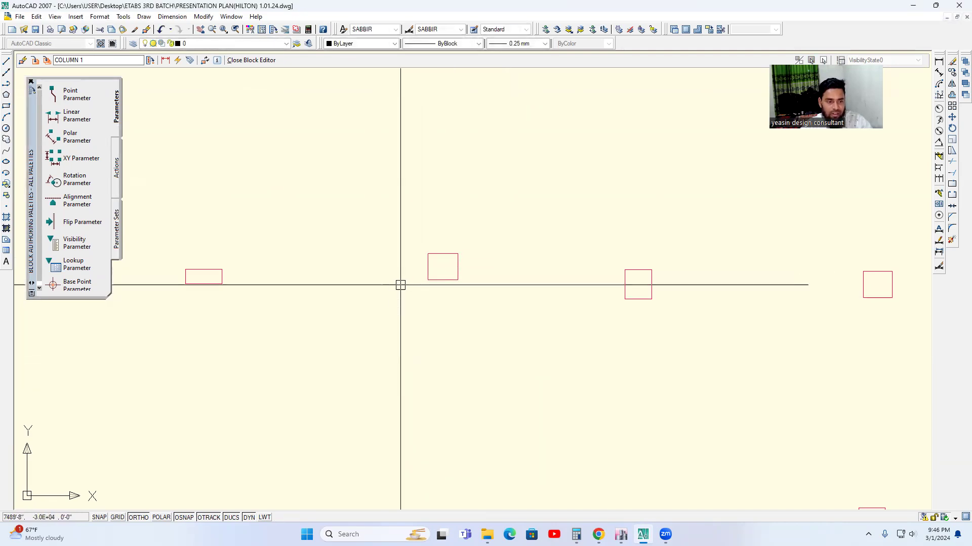
Close the block editor and save the changes to COLUMN 1.
scroll(421, 284, down, 3)
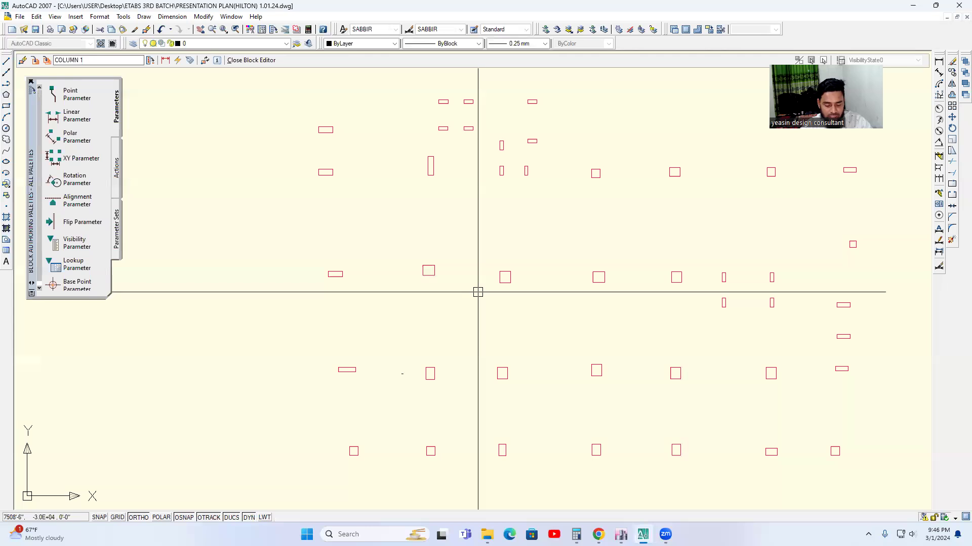
right_click(460, 231)
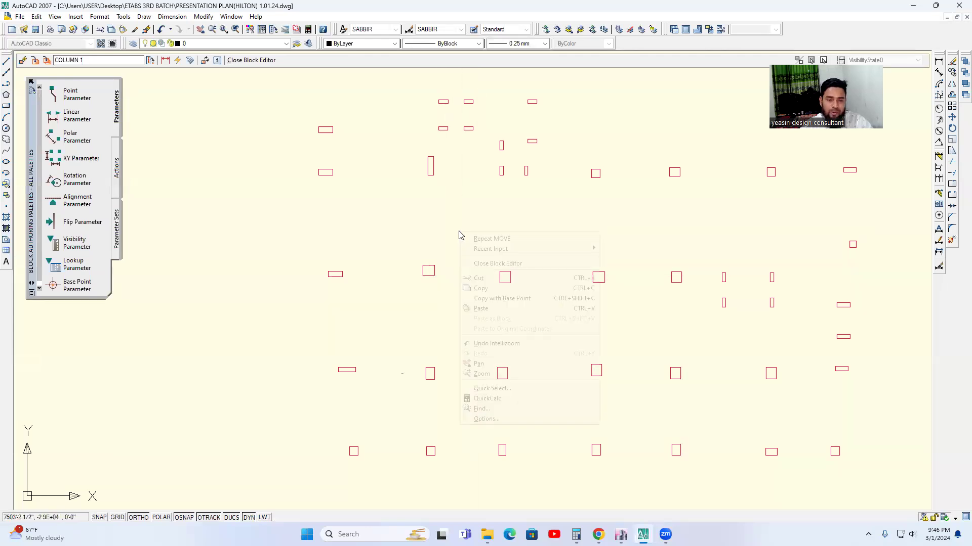
click(498, 265)
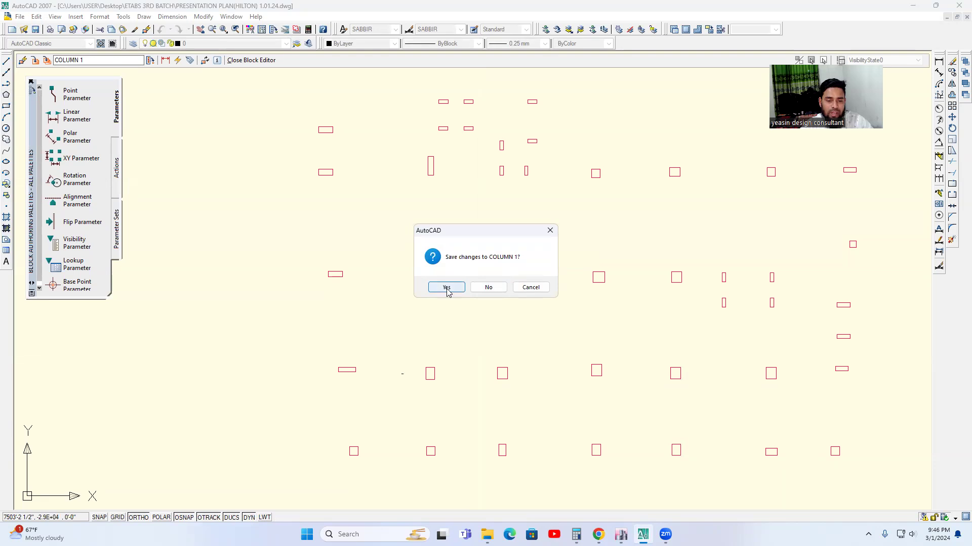
click(446, 287)
Delete the extra horizontal grid line crossing the moved square column, together with its overlapping A bubble.
scroll(462, 292, down, 2)
scroll(504, 311, down, 2)
scroll(491, 317, up, 3)
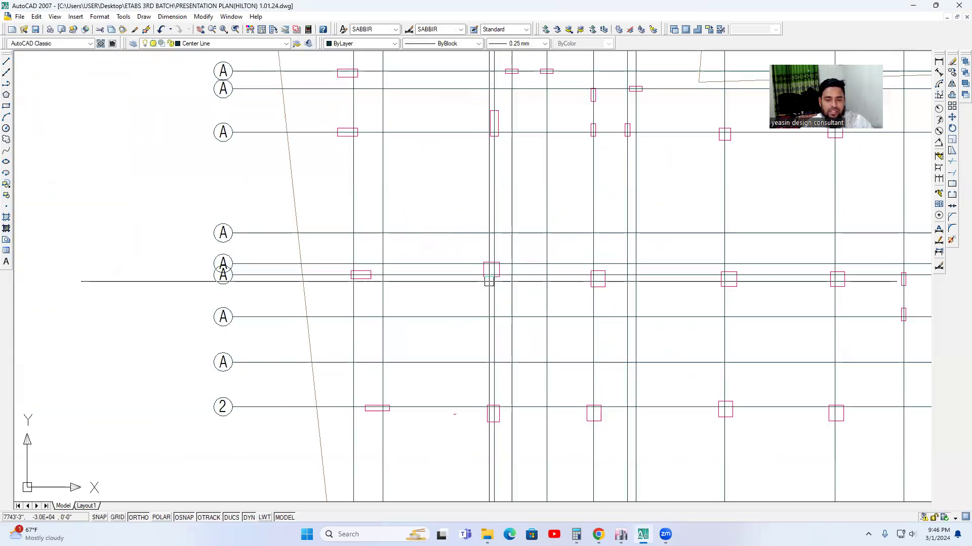
click(425, 265)
scroll(501, 291, down, 2)
middle_drag(523, 293, 390, 286)
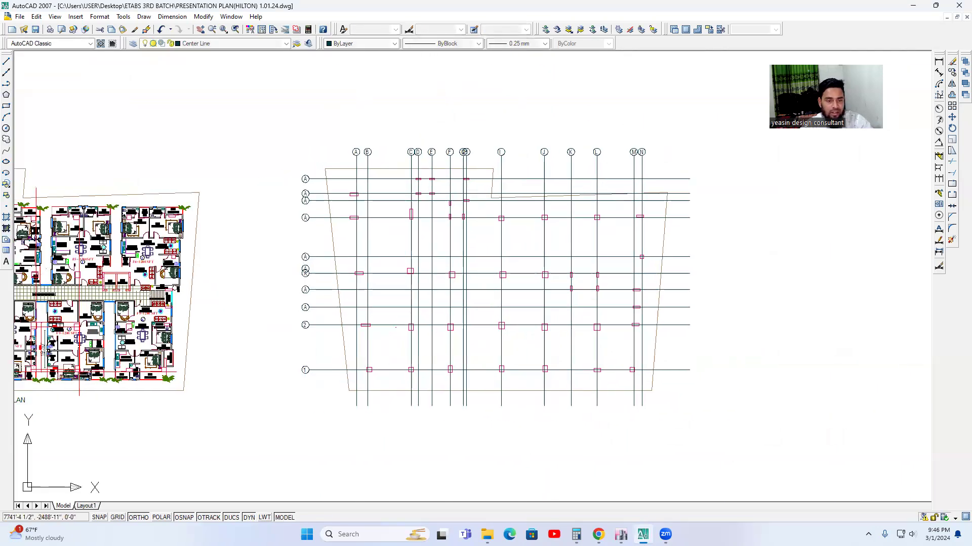
scroll(328, 264, up, 5)
scroll(328, 264, up, 3)
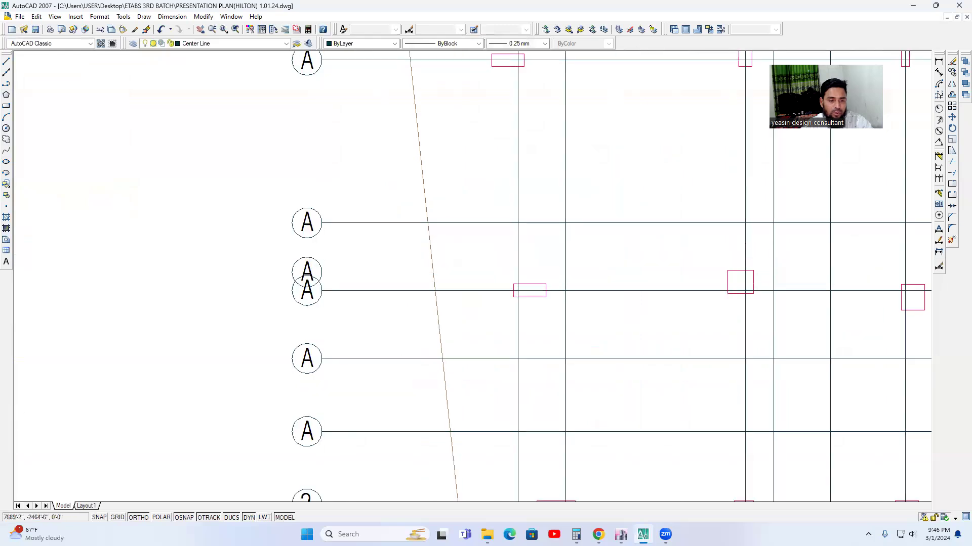
click(311, 260)
key(Delete)
Draw a horizontal reference line from the flat column's lower-right corner past the moved square column toward the third column.
scroll(423, 264, down, 2)
middle_drag(423, 264, 452, 301)
scroll(453, 302, down, 4)
middle_drag(611, 320, 406, 294)
scroll(376, 289, up, 3)
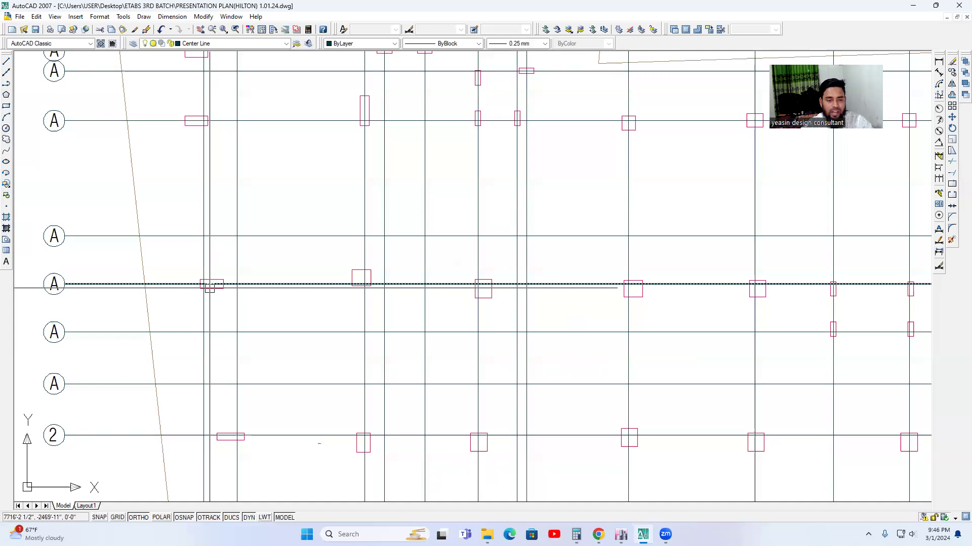
middle_drag(209, 288, 254, 288)
click(6, 61)
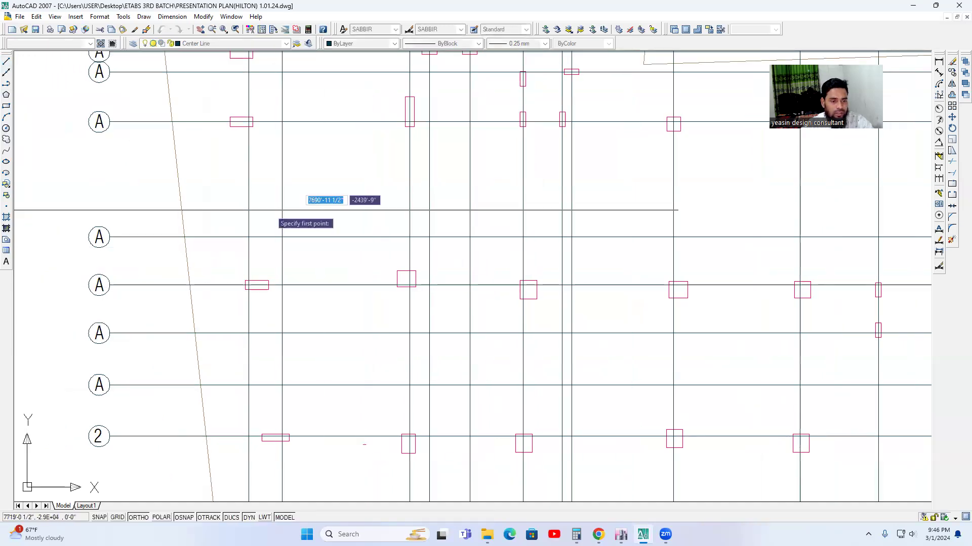
scroll(282, 209, up, 3)
click(240, 289)
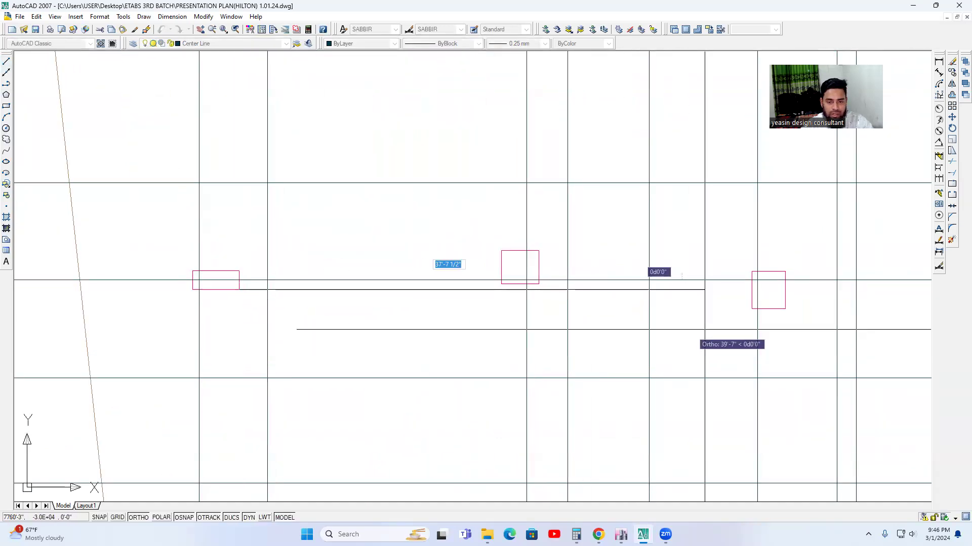
click(737, 329)
key(Return)
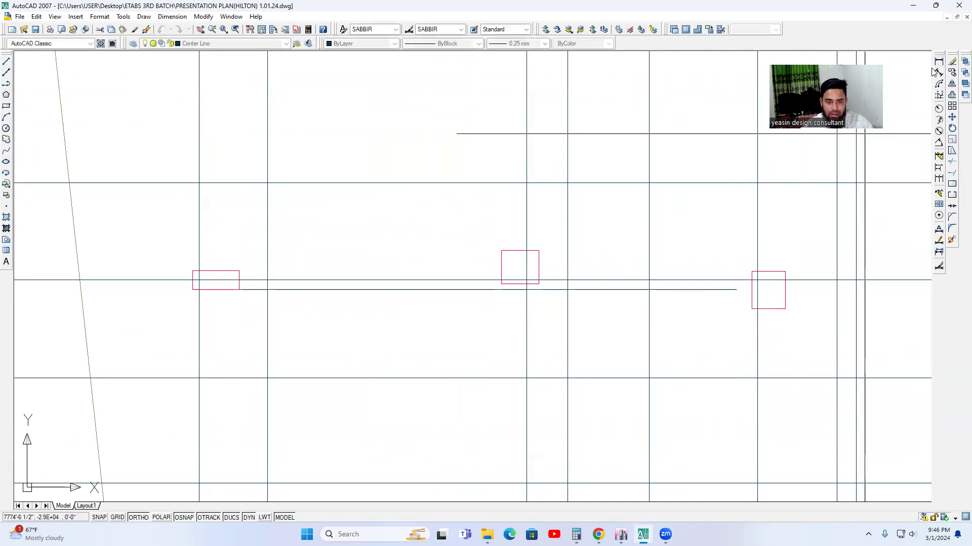
Dimension the vertical gap between the moved square column's lower edge and the reference line.
scroll(527, 290, up, 3)
click(492, 270)
click(490, 289)
click(446, 284)
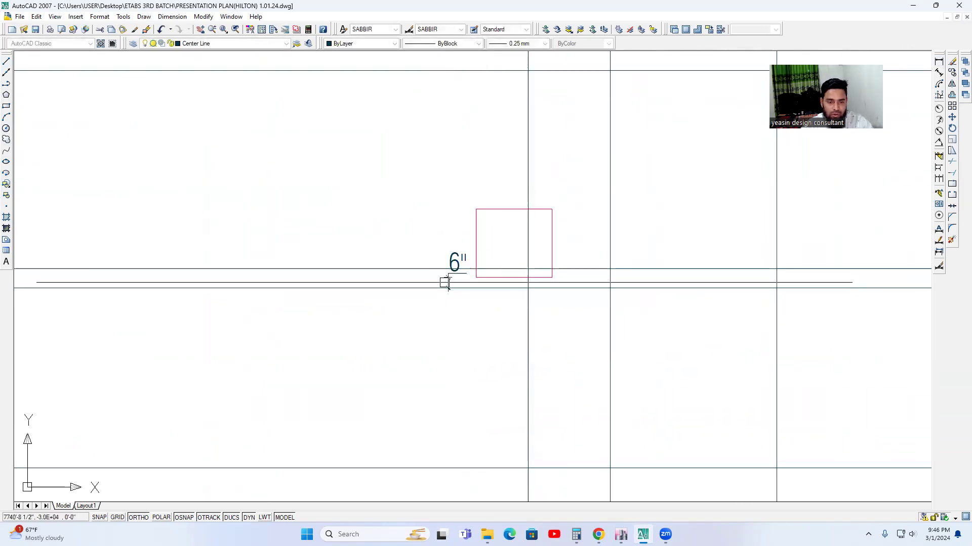
Reopen the COLUMN 1 block for editing and move the same square column straight down about 1'-0".
scroll(485, 307, down, 6)
scroll(491, 330, down, 2)
scroll(484, 303, up, 3)
double_click(484, 302)
click(477, 336)
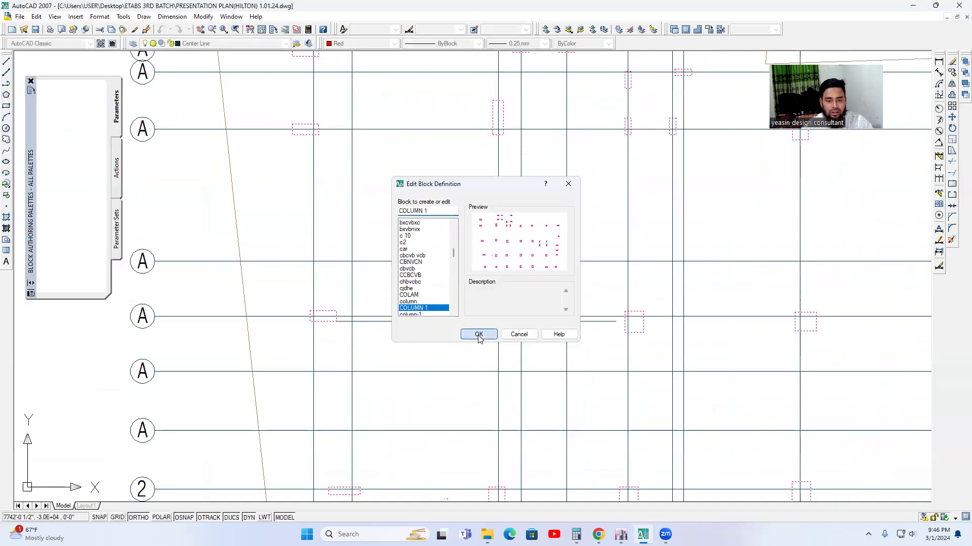
click(339, 290)
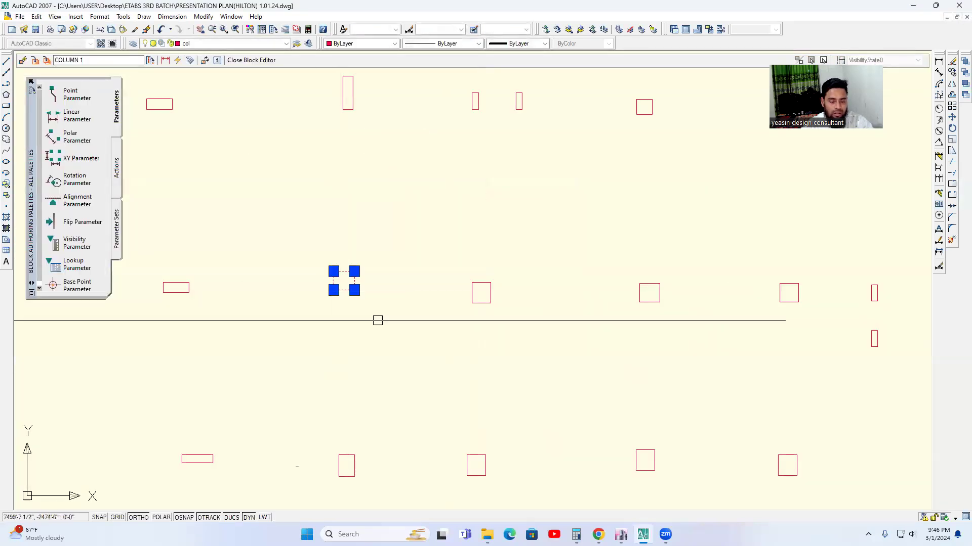
middle_drag(378, 318, 407, 318)
key(Return)
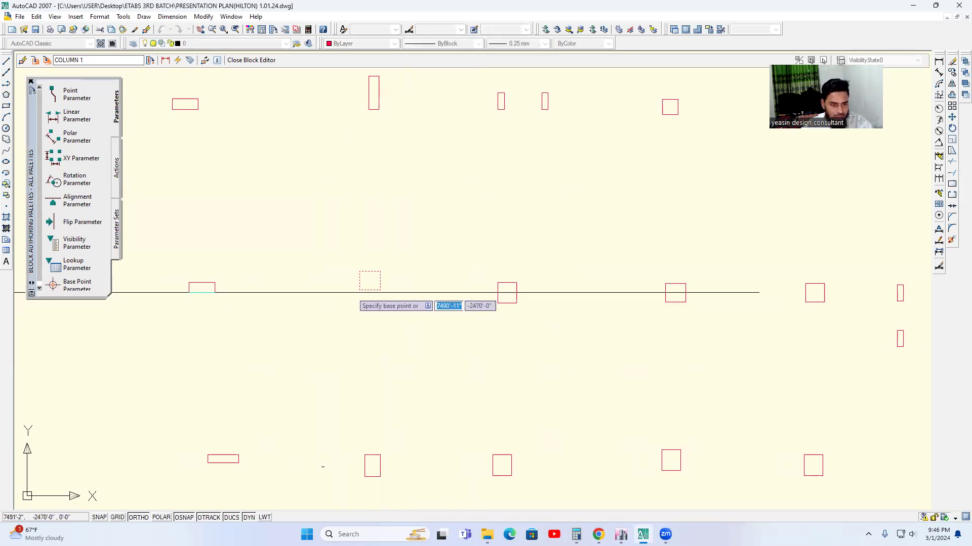
click(359, 290)
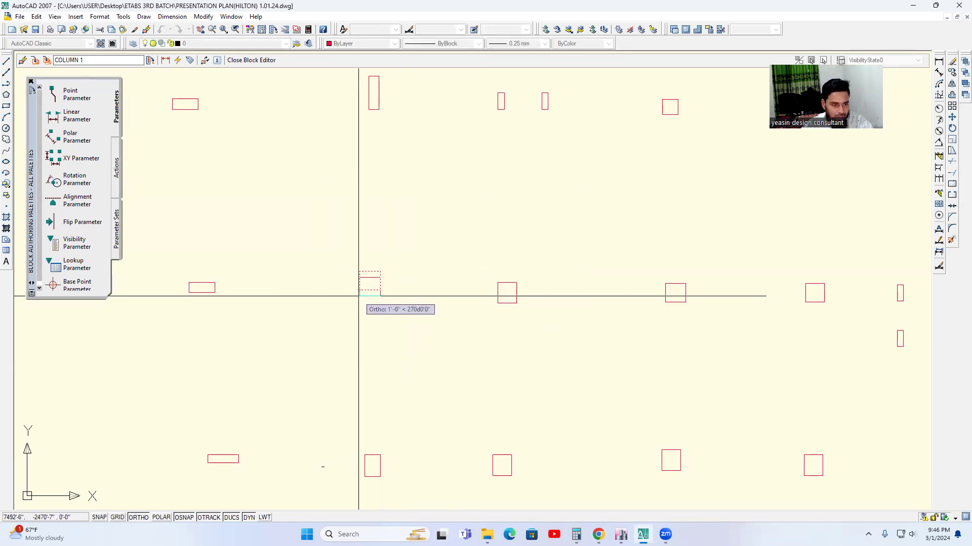
click(359, 296)
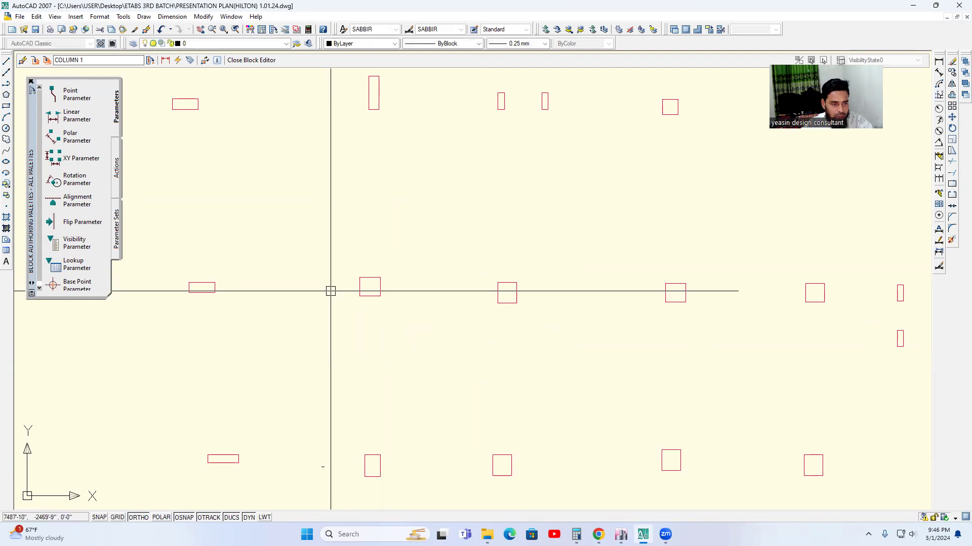
Save the column shift to COLUMN 1 and return to the main drawing.
scroll(331, 293, down, 2)
right_click(417, 238)
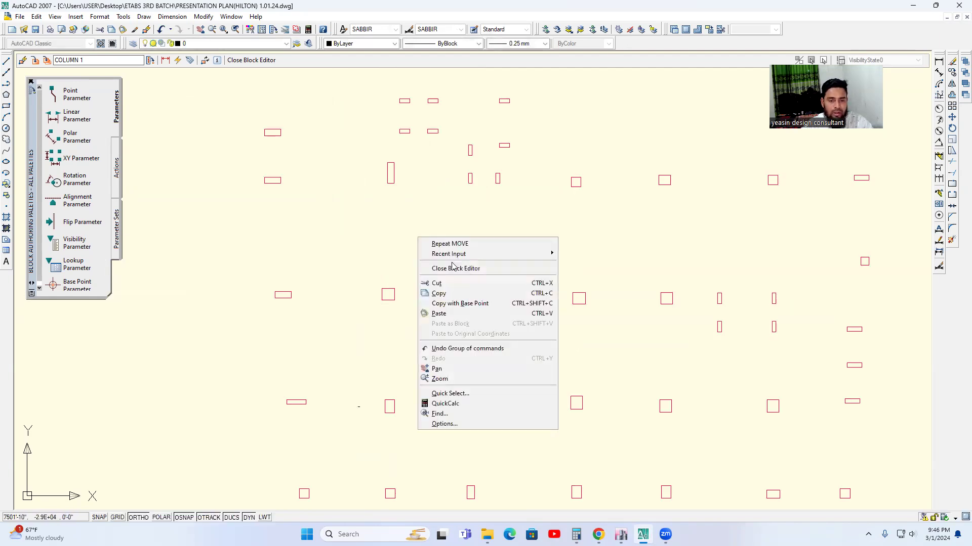
click(453, 269)
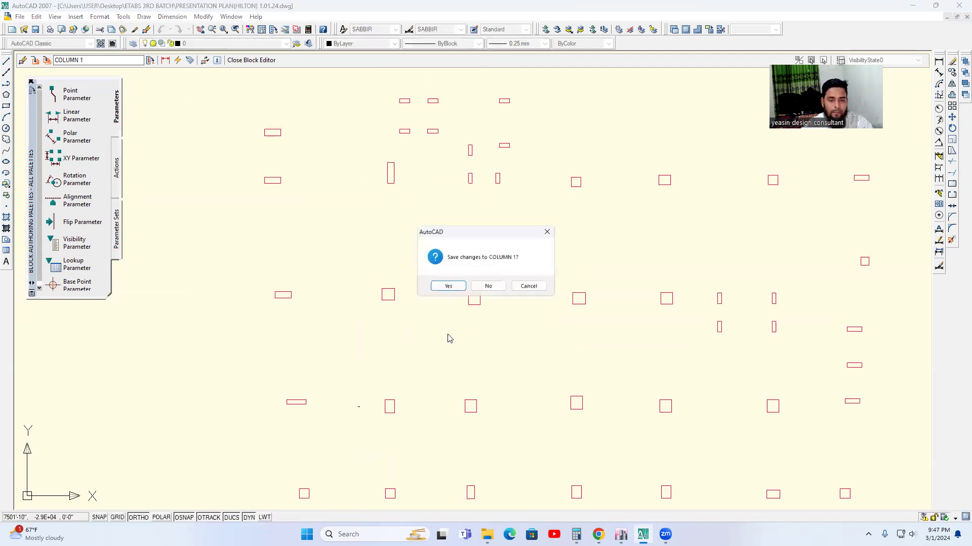
click(446, 287)
Delete the horizontal reference line near the moved square column.
scroll(445, 303, down, 3)
scroll(446, 307, up, 8)
click(447, 302)
key(Delete)
Edit the text of the horizontal grid bubble directly above grid 2 to read 3.
scroll(455, 322, down, 4)
scroll(510, 335, down, 2)
middle_drag(299, 308, 362, 325)
middle_drag(358, 476, 349, 361)
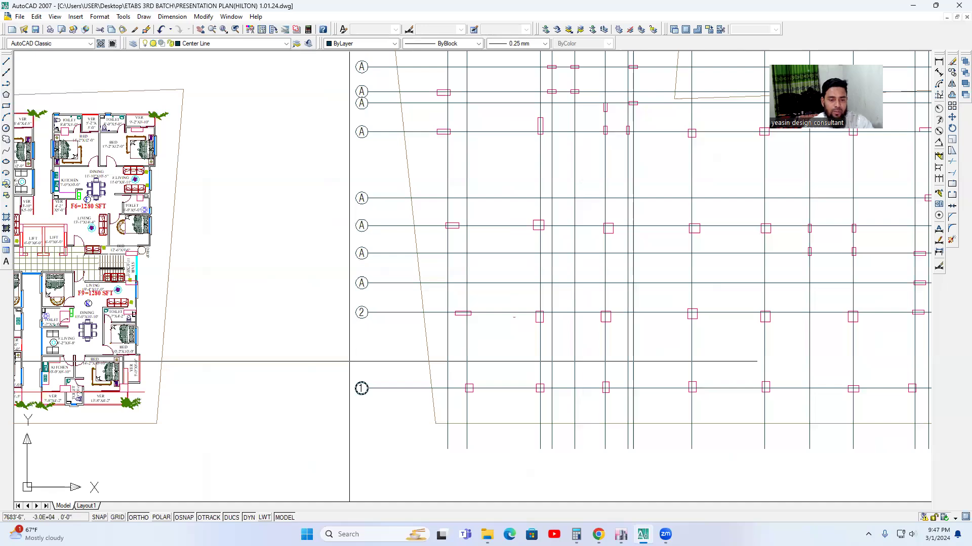
middle_drag(360, 288, 365, 304)
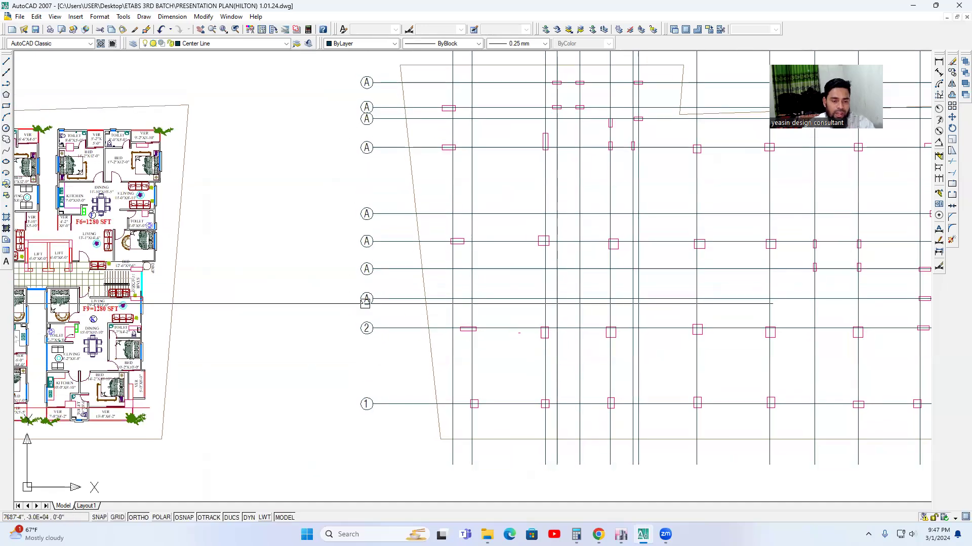
scroll(365, 304, up, 4)
click(366, 298)
key(Escape)
text(ed)
key(Return)
scroll(367, 289, up, 3)
click(381, 287)
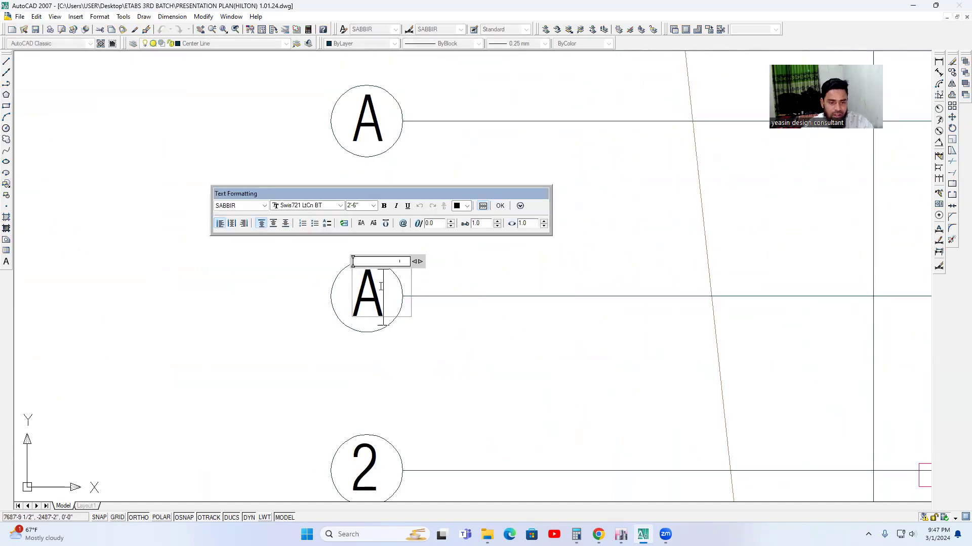
text(3)
click(432, 309)
Relabel the horizontal grid bubble directly above grid 3 as 4.
scroll(433, 306, down, 4)
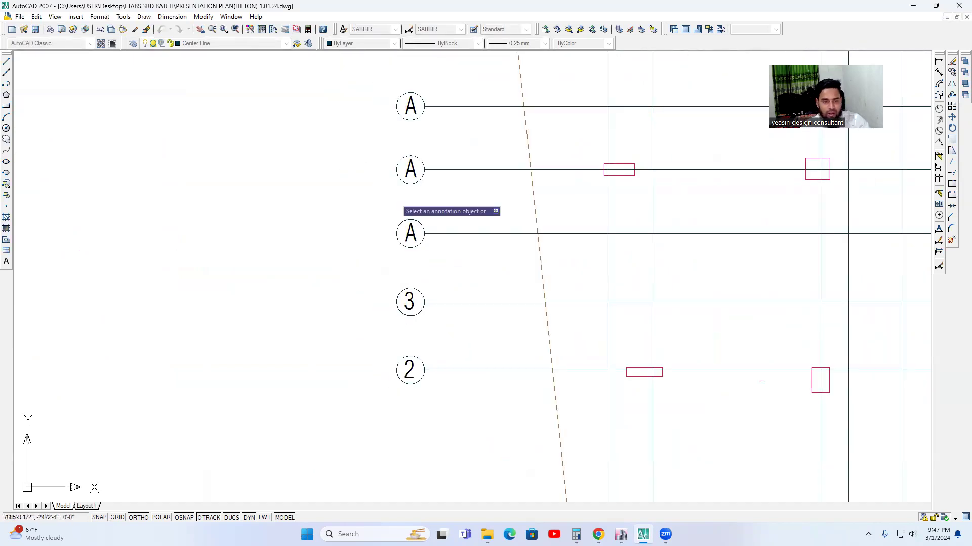
scroll(430, 311, up, 2)
scroll(430, 311, up, 2)
click(434, 304)
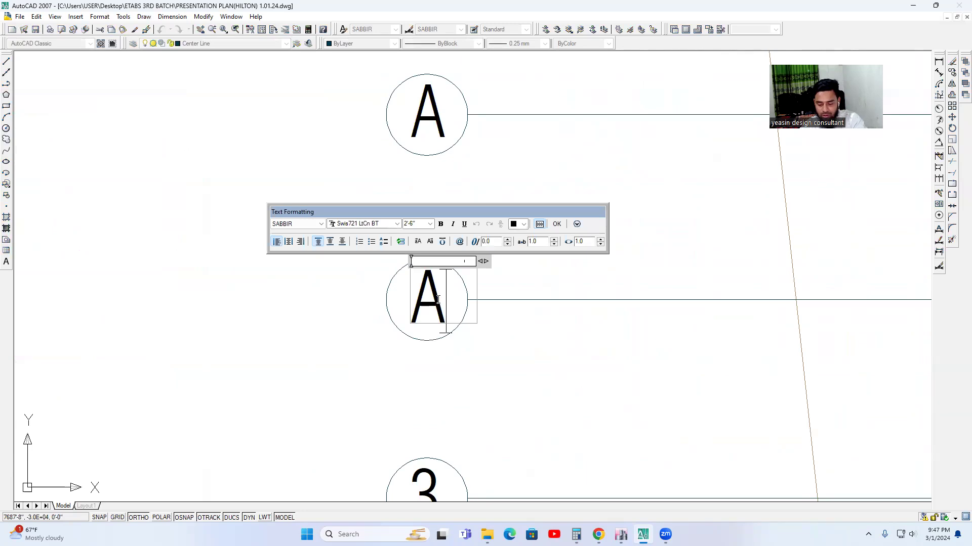
click(467, 317)
Relabel the horizontal grid bubble directly above grid 4 as 5.
scroll(464, 210, up, 2)
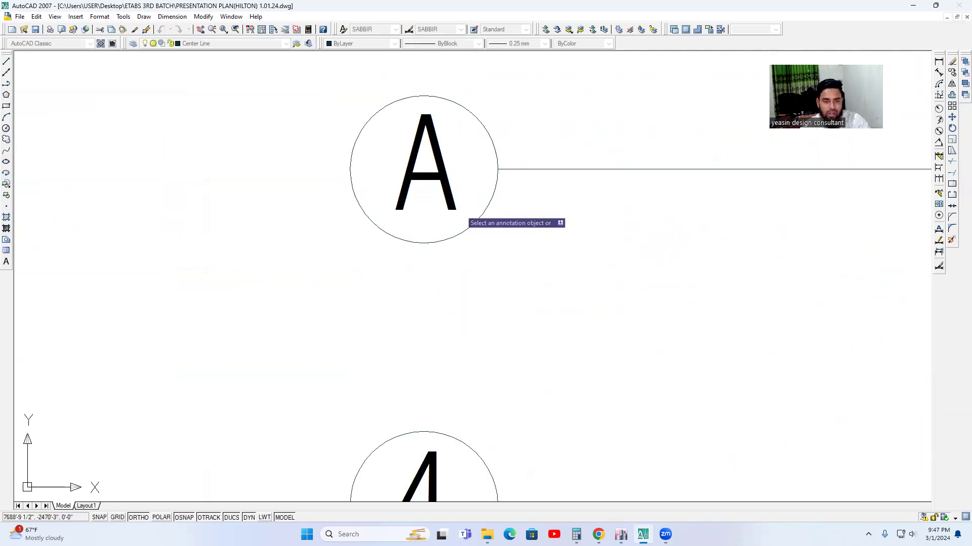
click(454, 186)
key(BackSpace)
text(5)
click(526, 208)
Relabel the horizontal grid bubble directly above grid 5 as 6.
scroll(526, 207, down, 3)
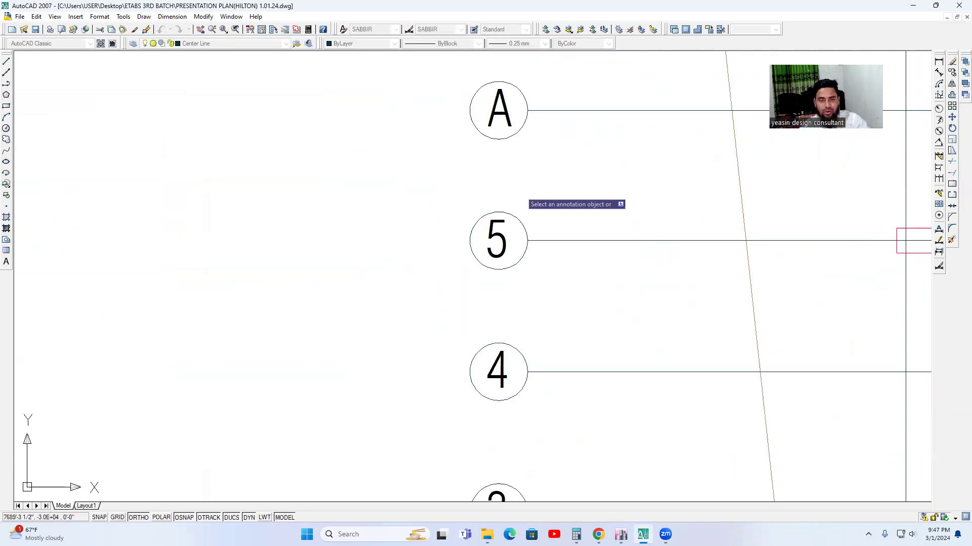
scroll(511, 201, up, 2)
click(512, 207)
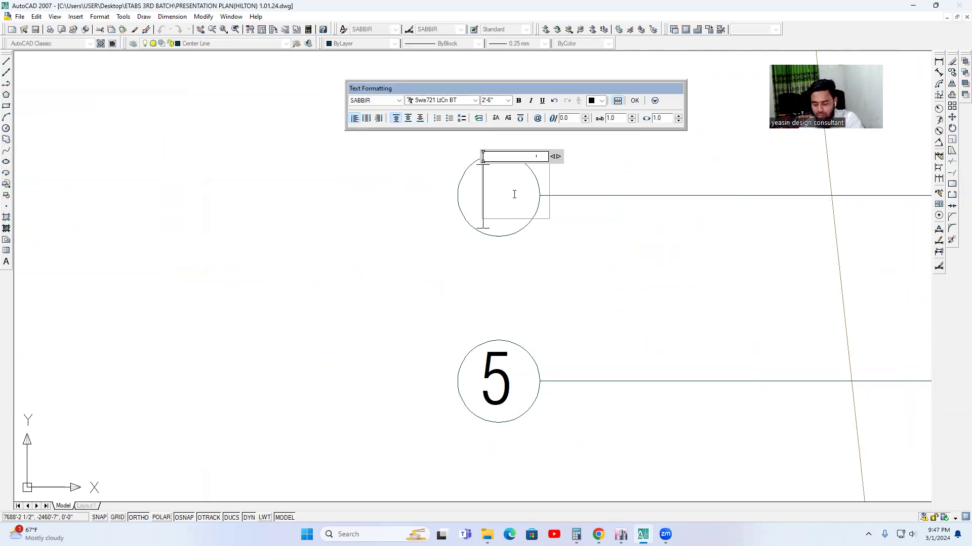
text(6)
click(538, 245)
Relabel the horizontal grid bubble directly above grid 6 as 7.
scroll(560, 266, down, 4)
middle_drag(553, 165, 551, 303)
scroll(527, 206, up, 3)
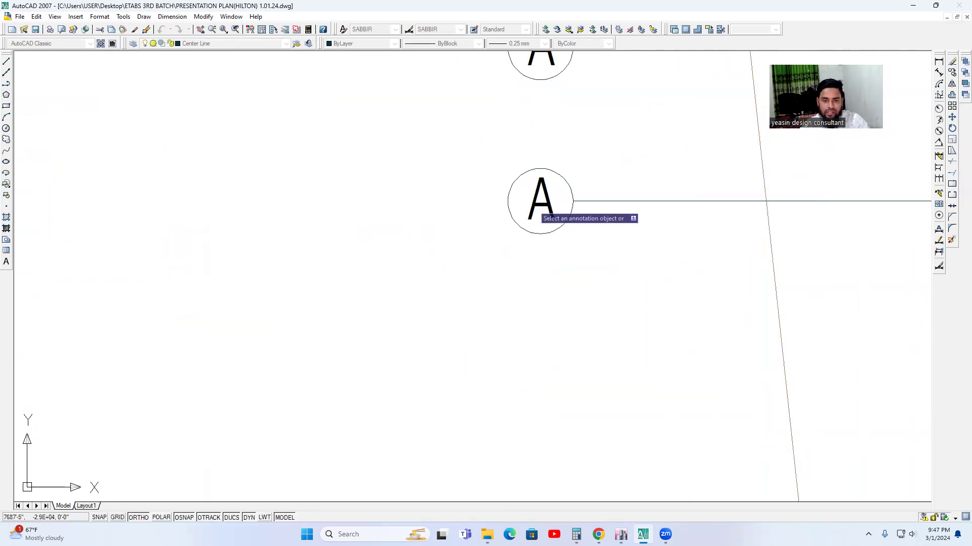
click(551, 195)
text(7)
click(588, 254)
Relabel the lower of the two closely spaced bubbles above grid 7 as 8.
scroll(589, 254, down, 4)
middle_drag(553, 167, 553, 249)
scroll(569, 268, up, 3)
click(565, 261)
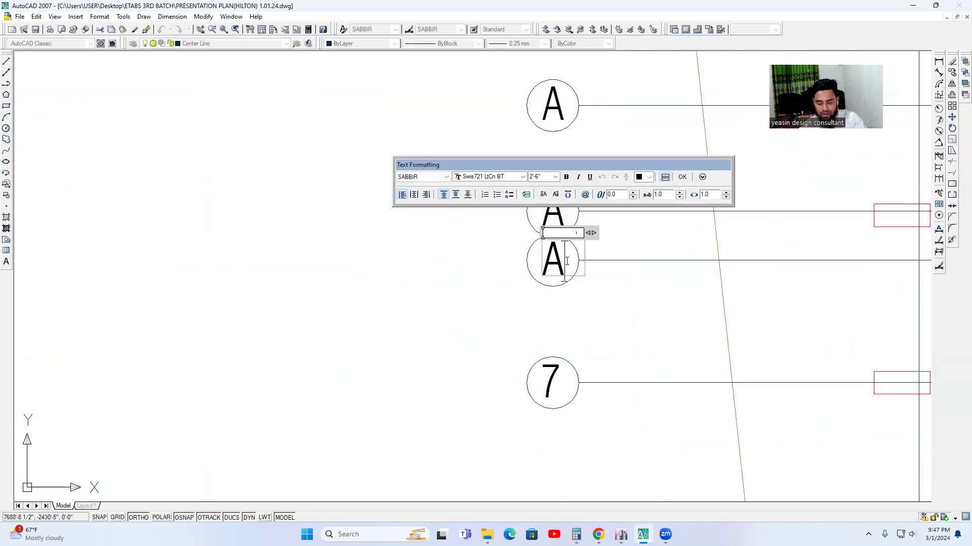
text(8)
click(587, 280)
scroll(555, 233, up, 1)
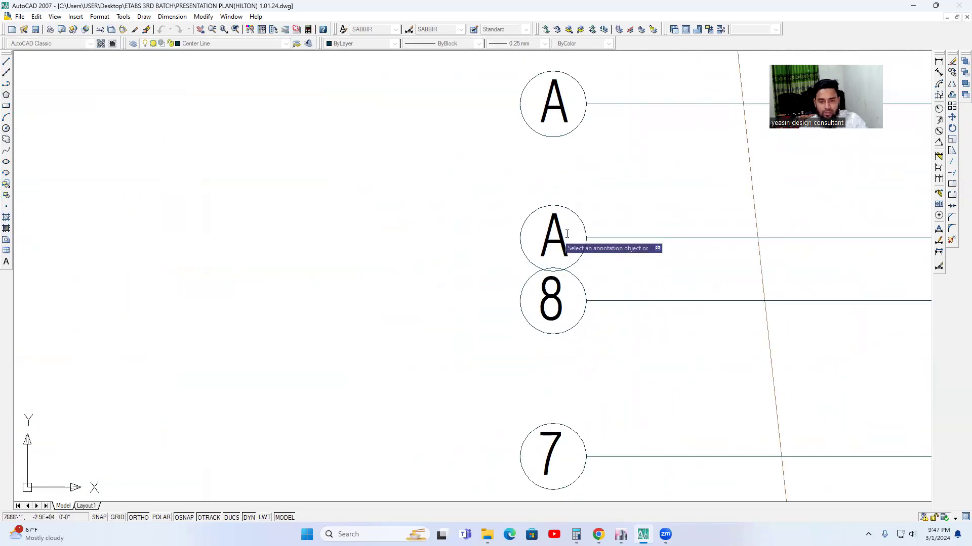
Relabel the horizontal grid bubble directly above grid 8 as 9.
click(566, 234)
click(601, 274)
scroll(600, 274, down, 4)
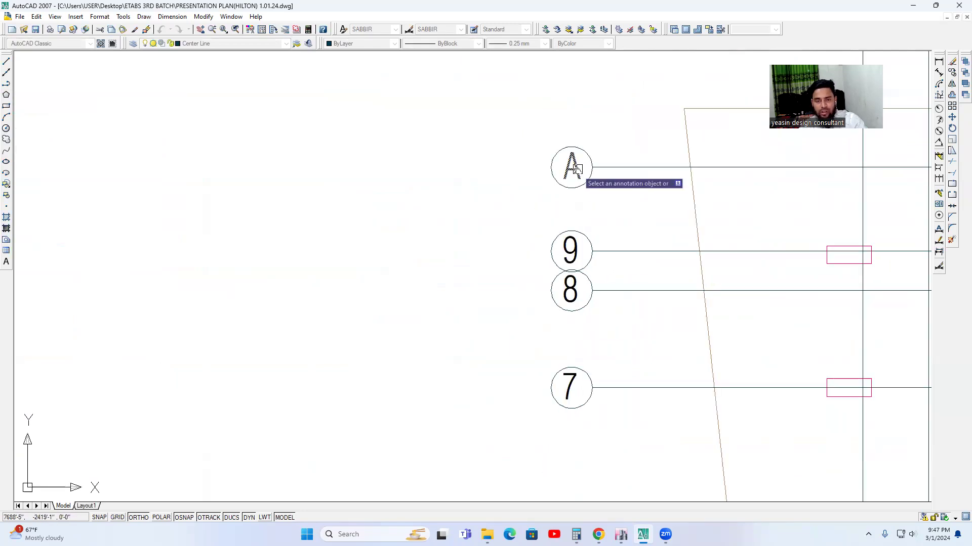
Relabel the topmost horizontal grid bubble, above grid 9, as 10.
middle_drag(578, 168, 579, 215)
scroll(580, 214, up, 3)
click(583, 207)
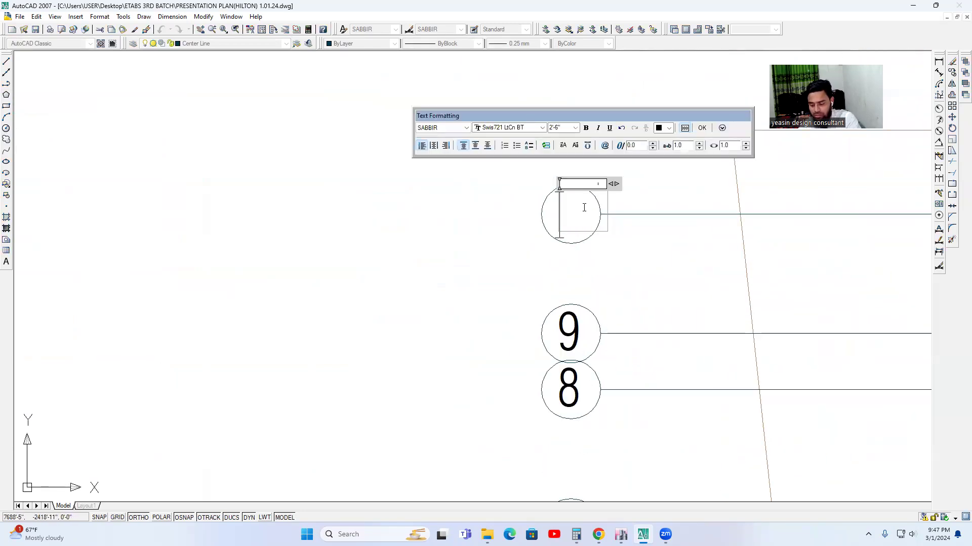
click(639, 284)
scroll(638, 284, down, 5)
scroll(590, 291, up, 6)
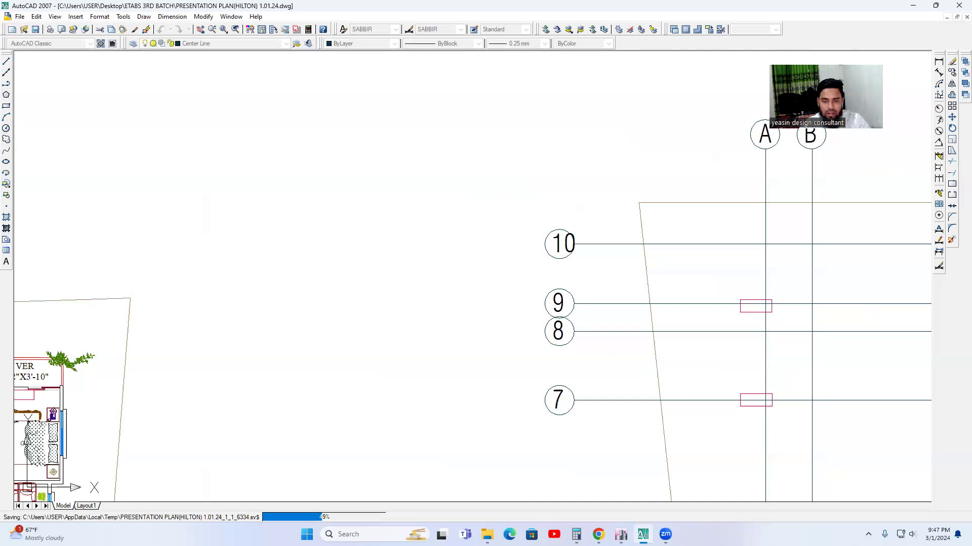
Move the 10 label sideways so that it sits centred inside its grid bubble.
key(Escape)
scroll(546, 218, up, 5)
click(540, 233)
text(m)
key(Return)
click(641, 324)
click(615, 328)
Set both the current text style and the current dimension style to Flaming Stone.
scroll(616, 330, down, 6)
middle_drag(763, 384, 481, 263)
scroll(482, 263, down, 3)
middle_drag(637, 235, 590, 191)
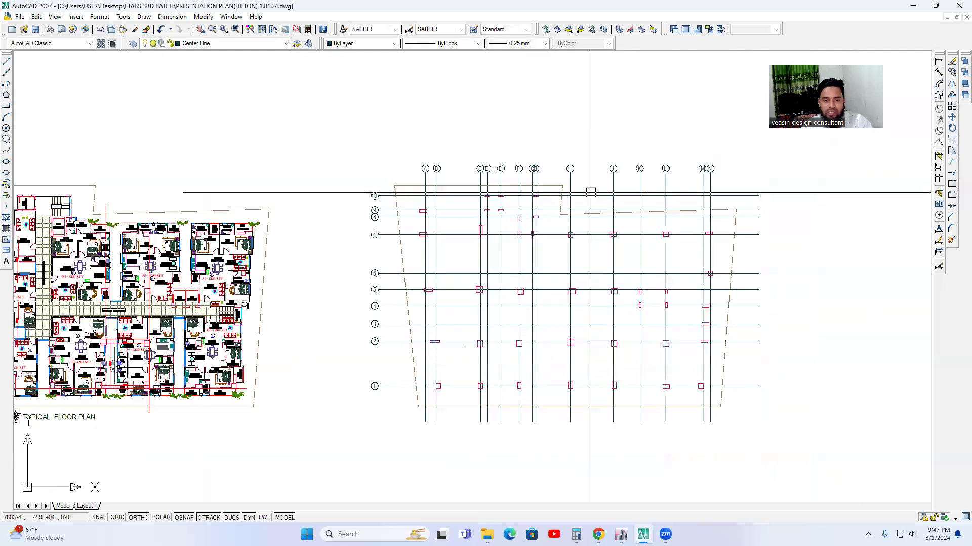
click(939, 62)
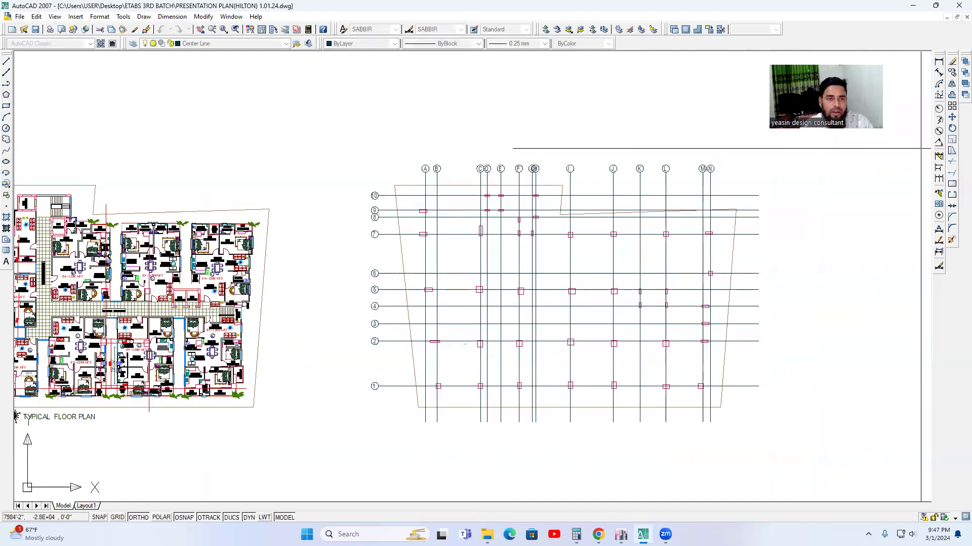
click(372, 29)
click(373, 70)
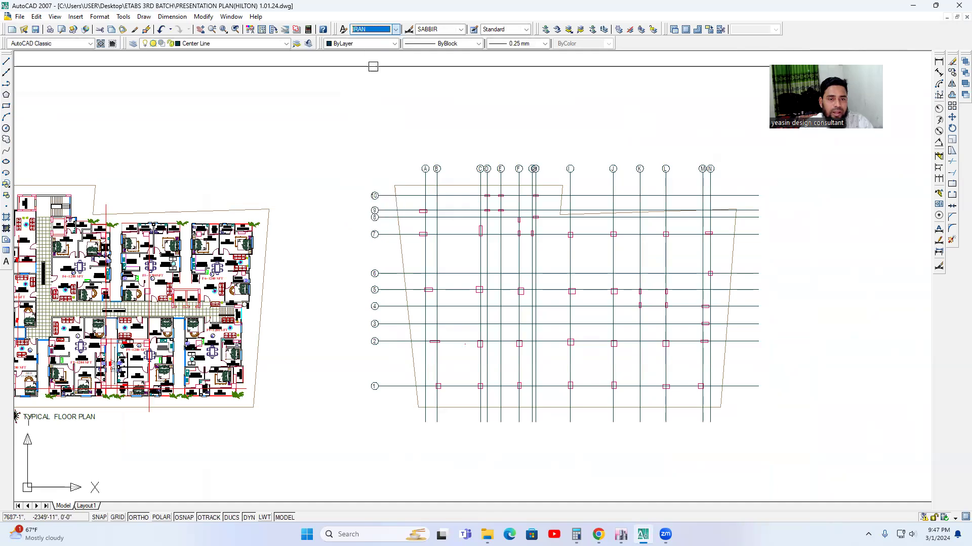
click(380, 30)
click(370, 63)
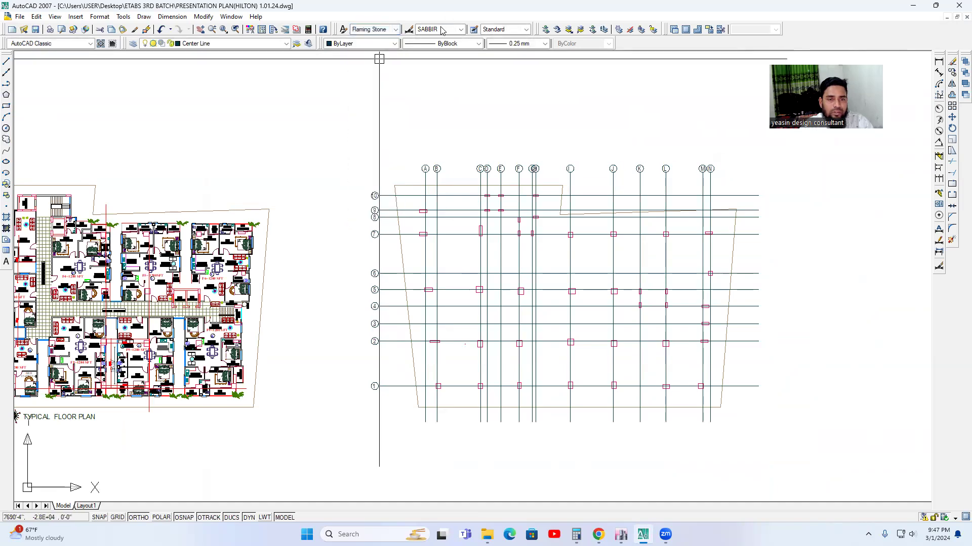
click(439, 29)
click(442, 97)
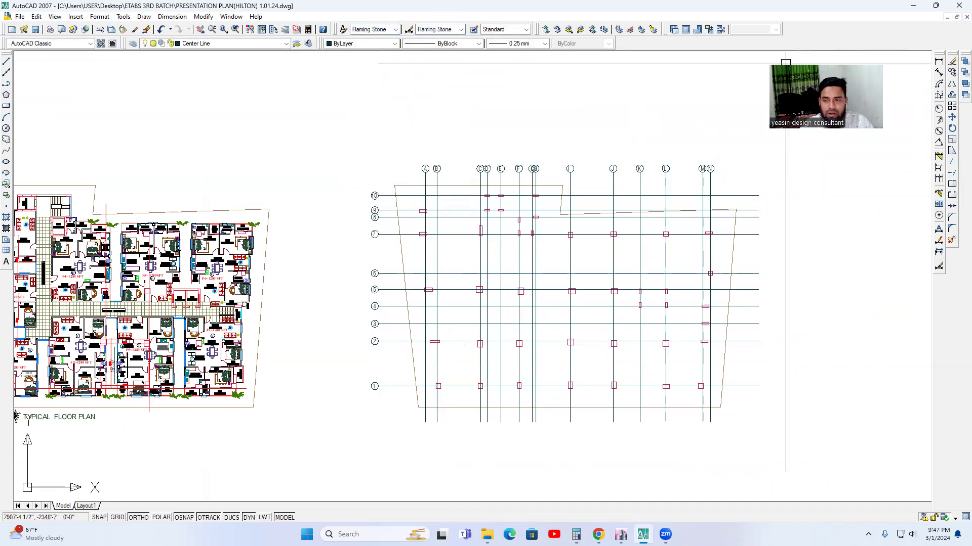
Try a linear dimension between grids A and B in the Flaming Stone style, and delete it.
click(939, 61)
scroll(429, 193, up, 5)
click(414, 141)
click(461, 142)
click(462, 134)
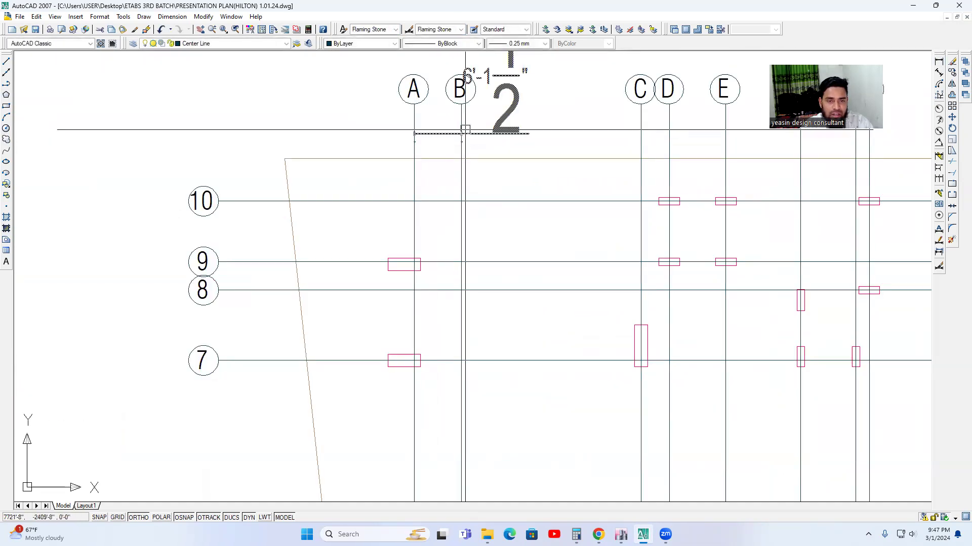
scroll(463, 134, down, 2)
click(462, 134)
key(Delete)
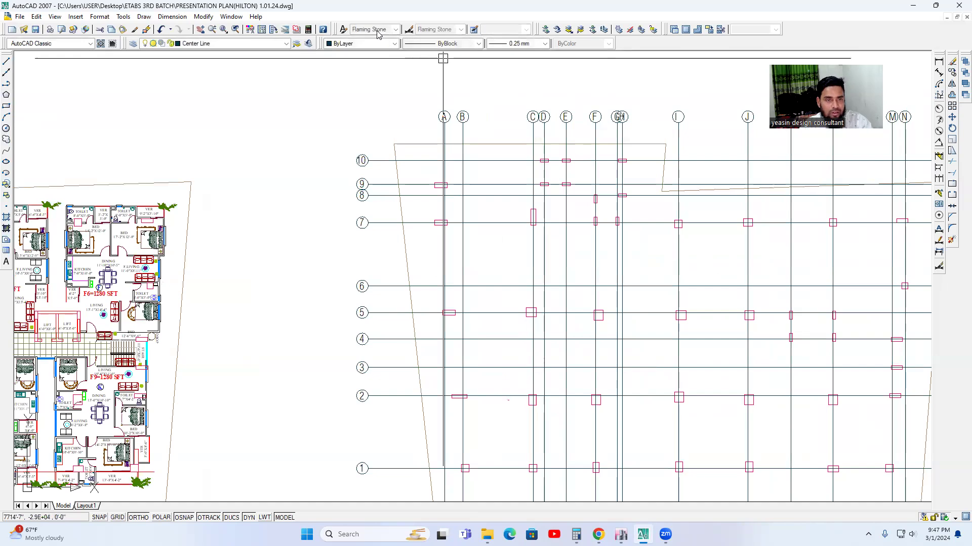
Set both the current text style and the current dimension style to SABBIR.
click(379, 29)
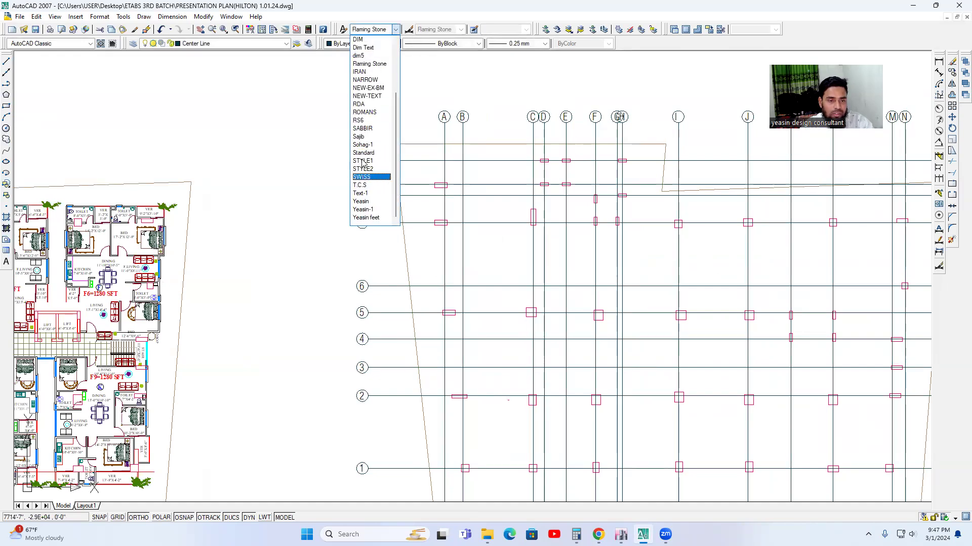
click(367, 130)
click(461, 29)
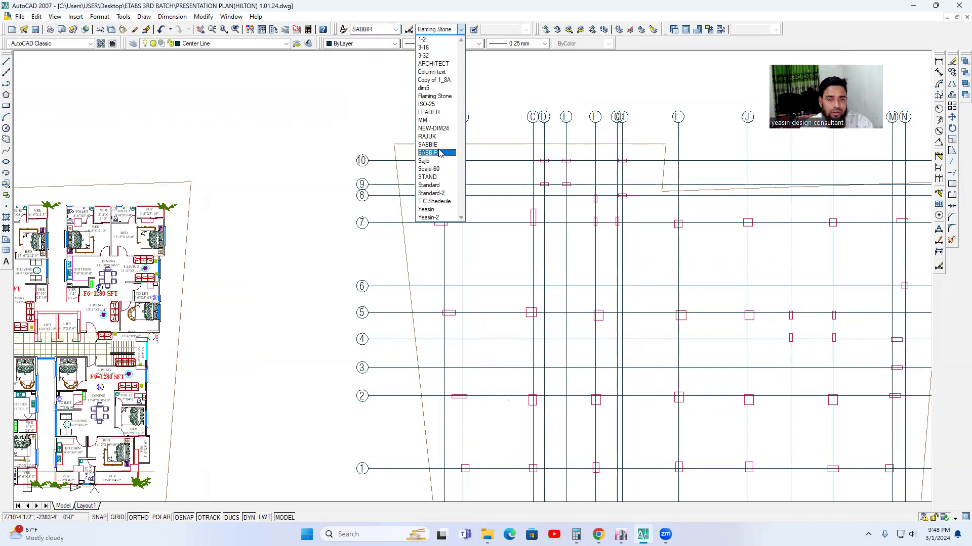
click(435, 153)
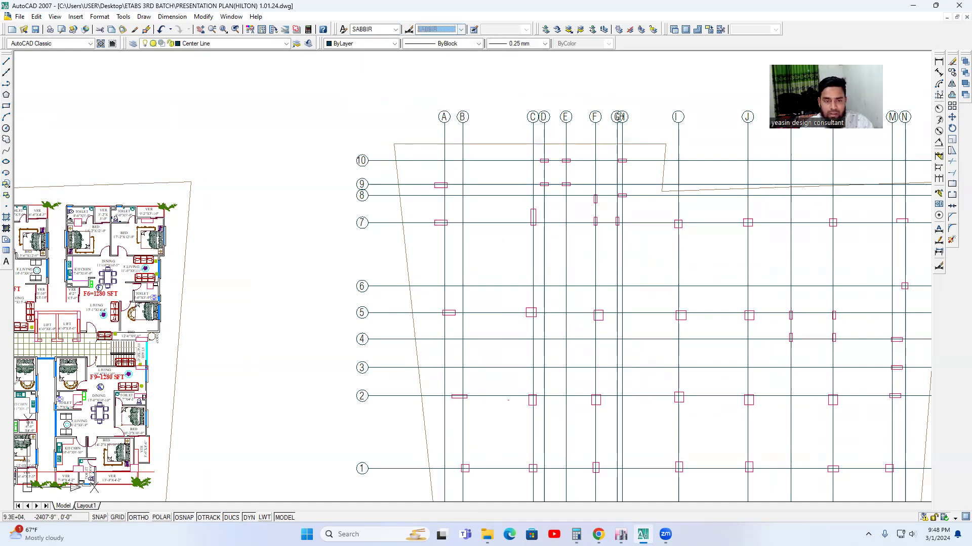
Add a horizontal linear dimension between grids A and B, just below their bubbles.
scroll(453, 135, up, 4)
click(436, 145)
click(475, 146)
click(470, 144)
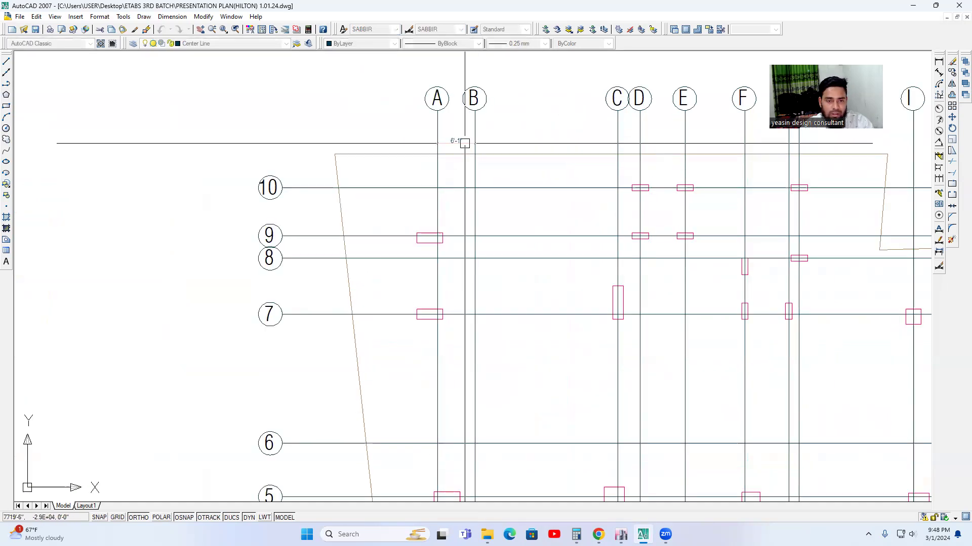
Modify the SABBIR dimension style to use a text height of 10.
scroll(452, 144, up, 2)
scroll(458, 146, down, 6)
mouse_move(494, 167)
middle_down()
mouse_move(501, 179)
mouse_move(479, 166)
middle_up()
scroll(449, 160, up, 5)
middle_drag(435, 107, 417, 209)
scroll(417, 209, down, 4)
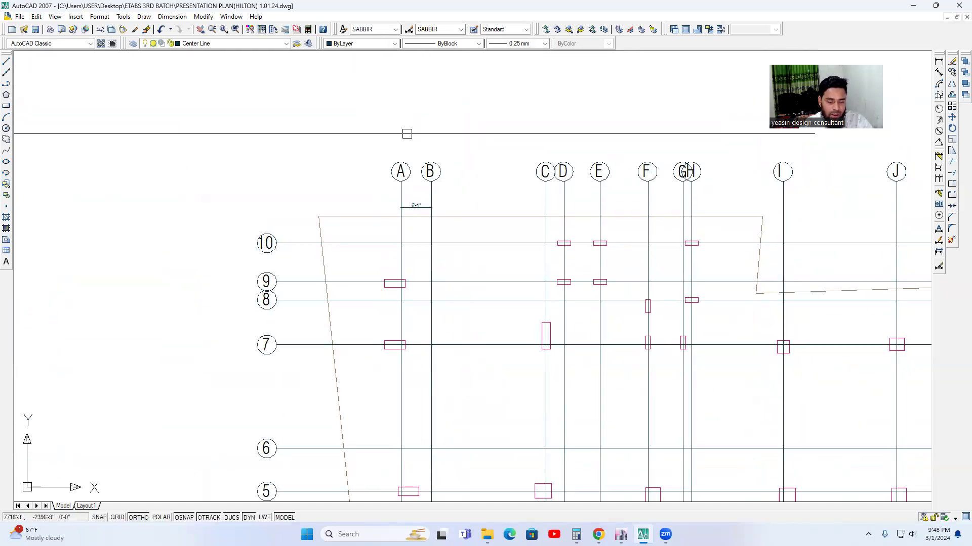
text(d)
key(Return)
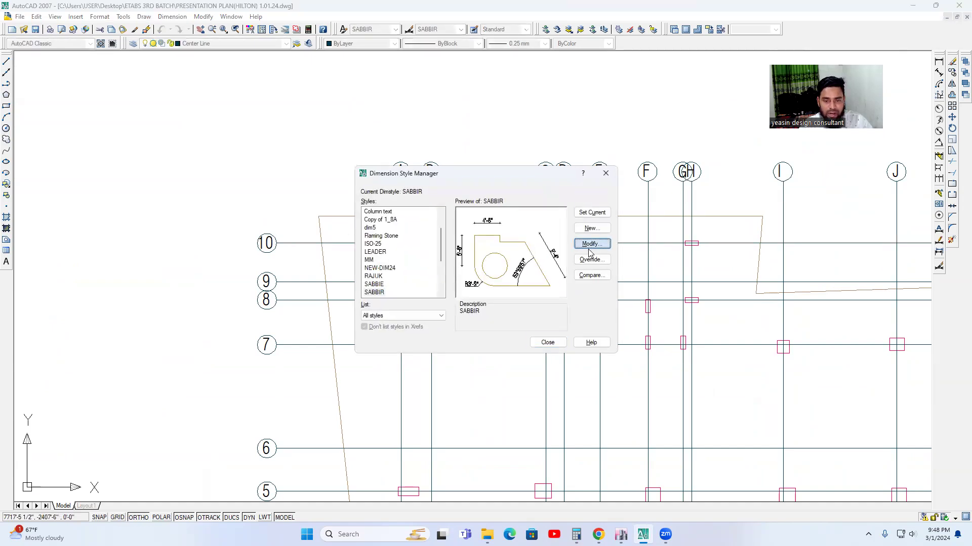
click(589, 245)
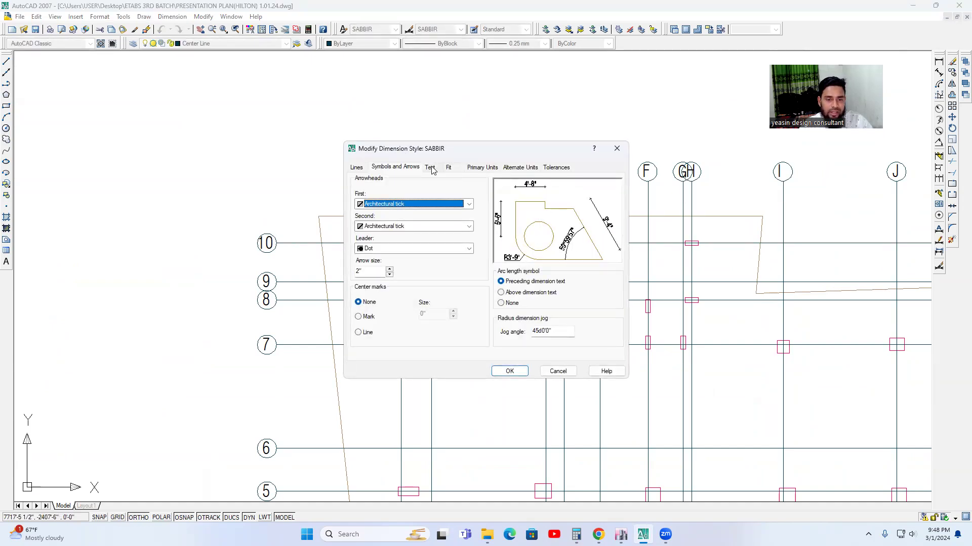
click(430, 168)
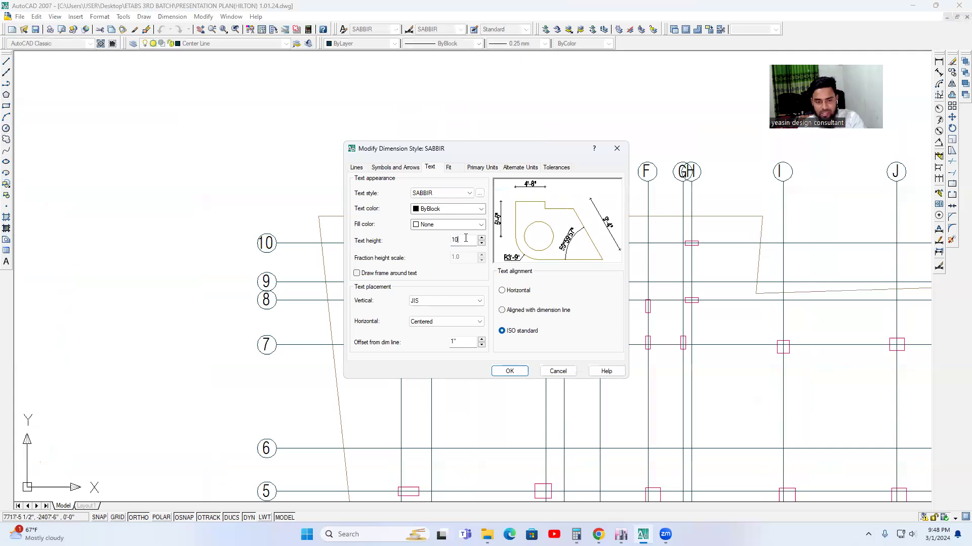
click(509, 371)
click(552, 345)
Add a horizontal linear dimension between grids B and C, in line with the A–B dimension.
scroll(399, 203, up, 2)
middle_drag(471, 228, 411, 229)
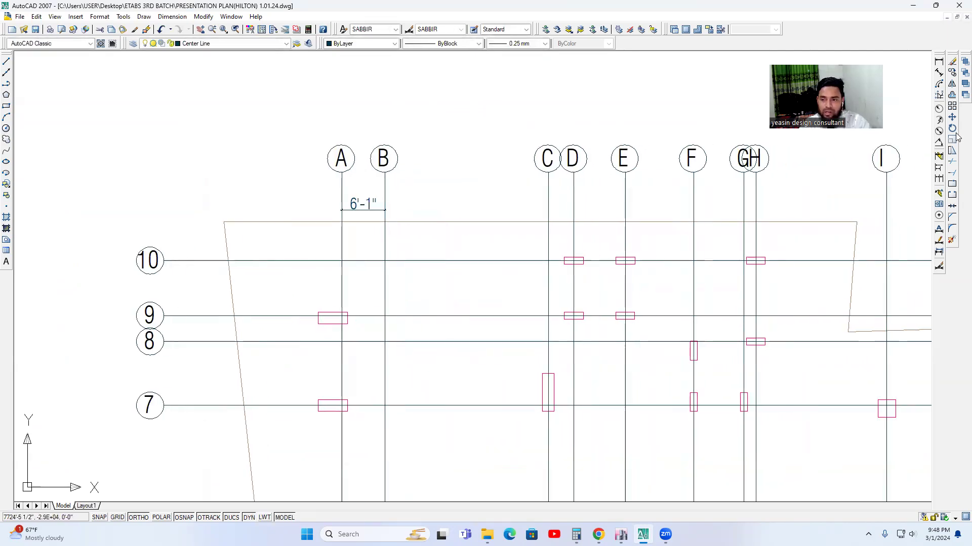
click(938, 62)
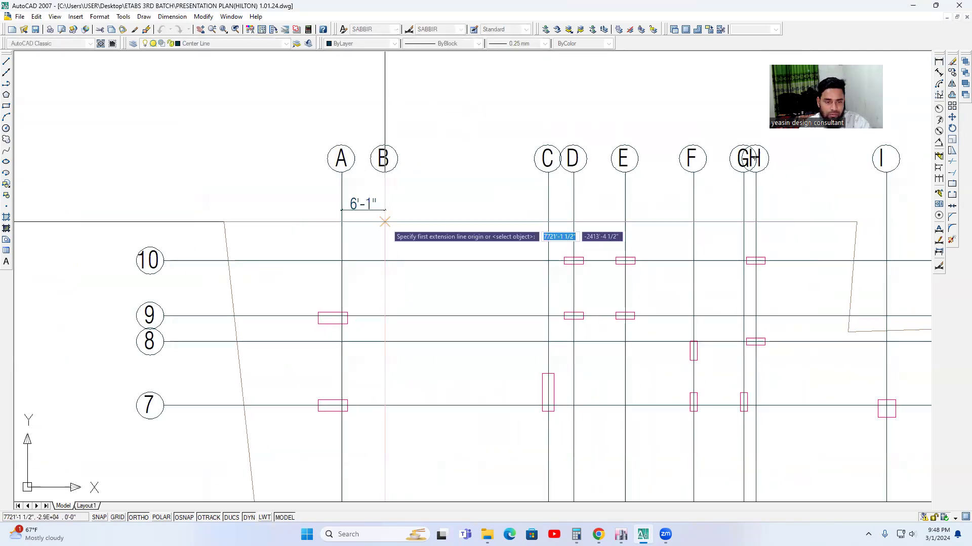
click(538, 213)
click(552, 216)
scroll(558, 227, up, 3)
click(549, 217)
click(537, 217)
scroll(488, 231, down, 4)
key(Escape)
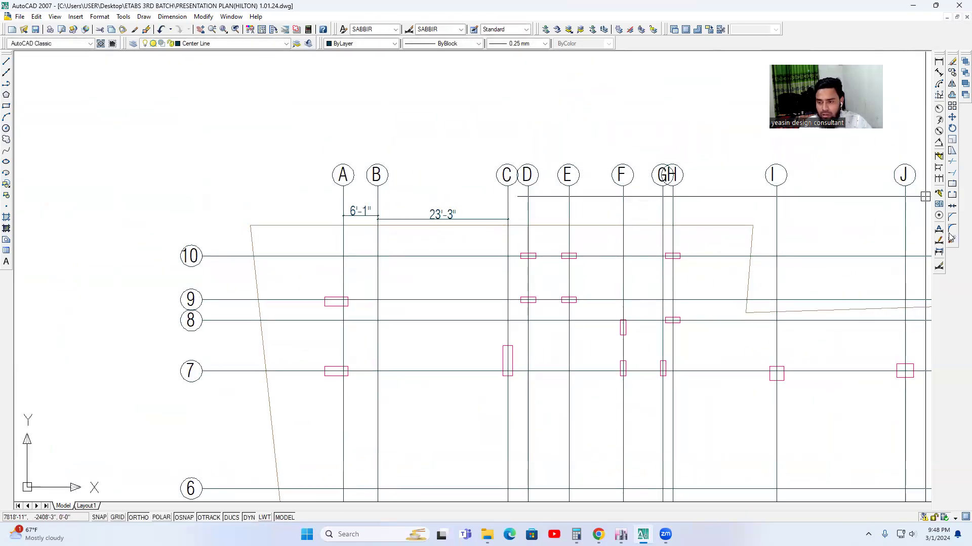
Continue the horizontal dimension chain from grid C through D, E, F, G and H to grid I.
click(939, 181)
scroll(553, 231, up, 2)
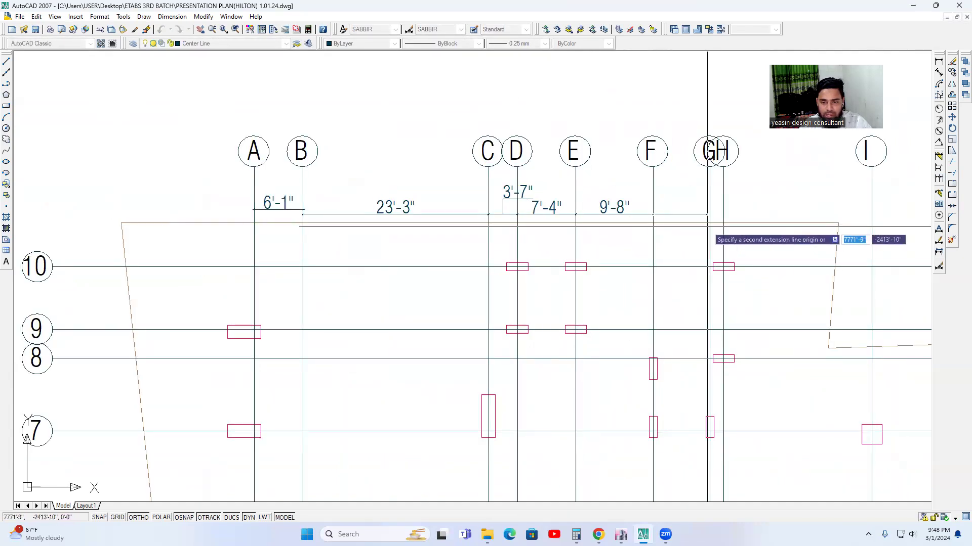
scroll(711, 212, up, 2)
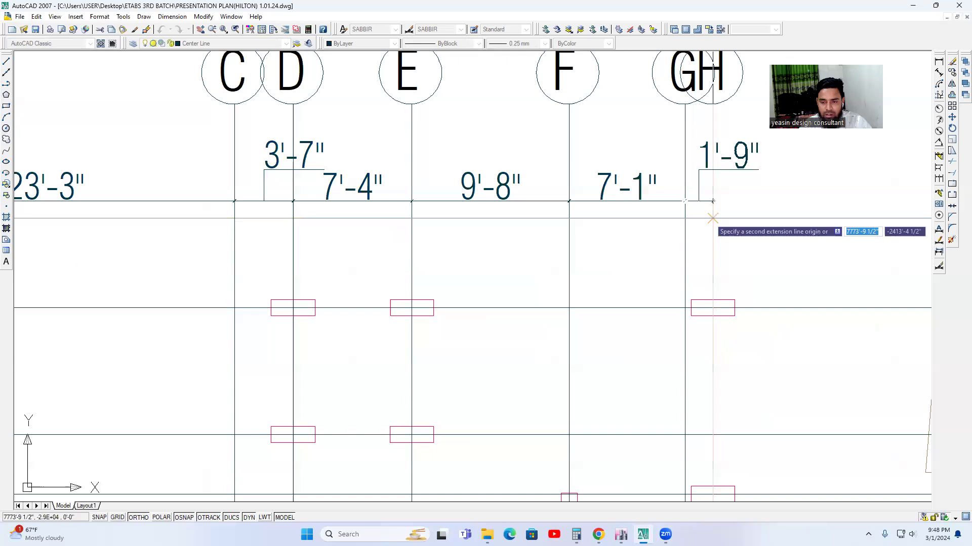
scroll(713, 218, down, 3)
middle_drag(765, 228, 550, 227)
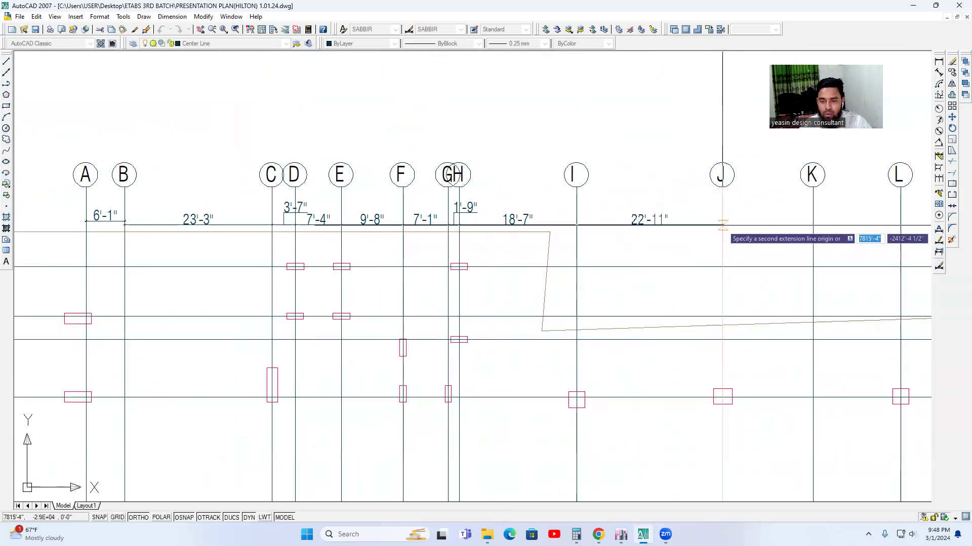
Extend the horizontal dimension chain from grid I through J, K, L and M to grid N.
click(722, 226)
middle_drag(812, 233, 716, 228)
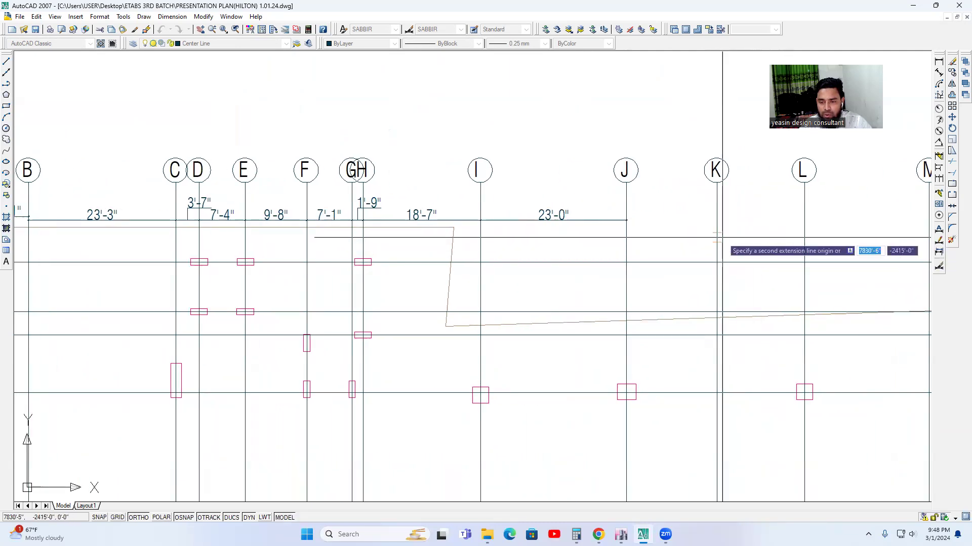
click(716, 264)
middle_drag(716, 263, 651, 264)
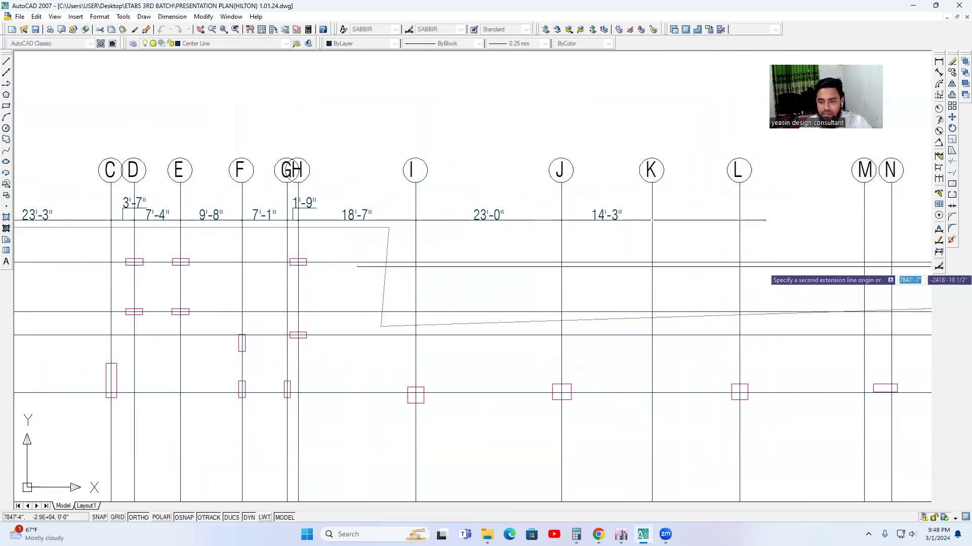
click(740, 262)
middle_drag(739, 262, 611, 262)
click(736, 262)
click(762, 269)
scroll(752, 269, down, 4)
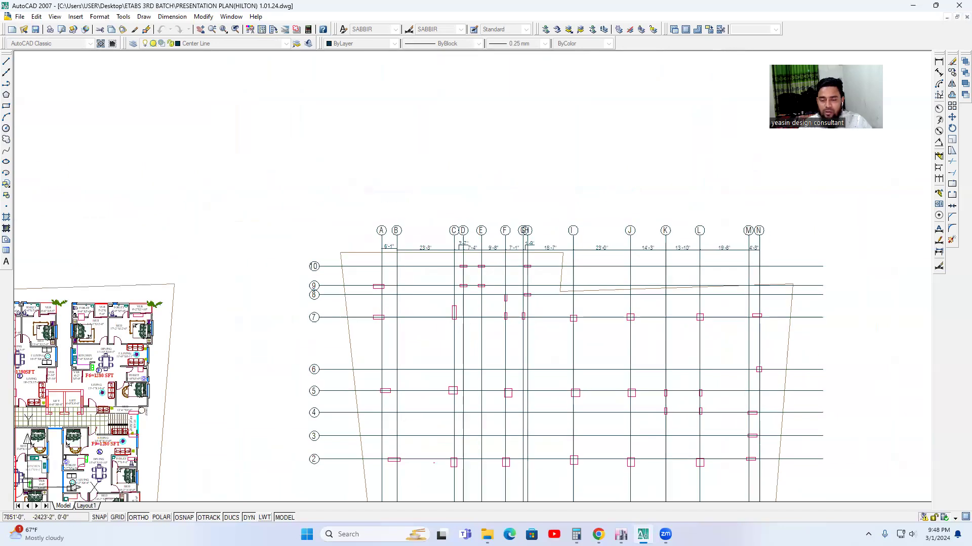
Add a vertical linear dimension between grids 1 and 2, just beside their bubbles.
middle_drag(796, 194, 814, 173)
click(938, 62)
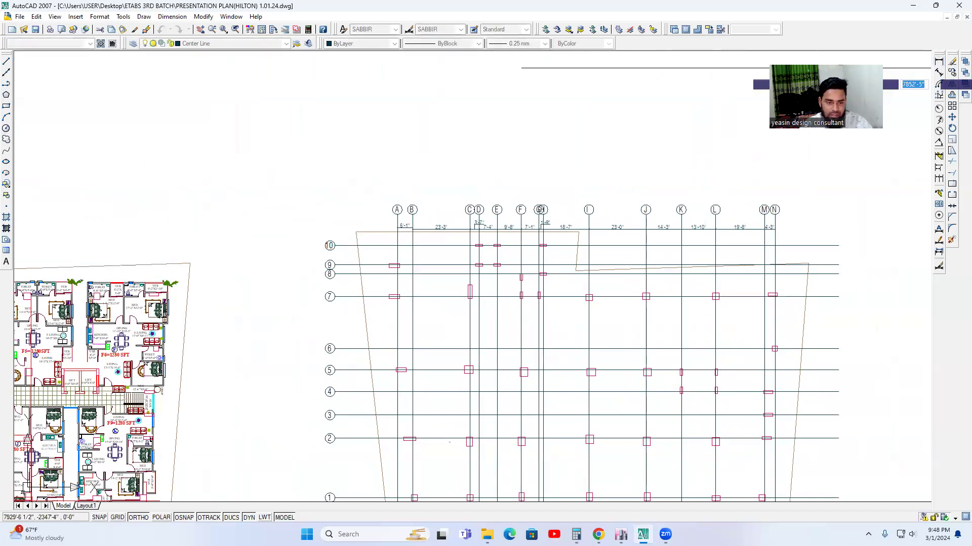
scroll(353, 498, up, 2)
middle_drag(354, 498, 447, 365)
click(446, 364)
click(447, 280)
click(453, 288)
click(951, 183)
key(Escape)
Continue the vertical dimension chain from grid 2 through 3, 4 and 5 to grid 6.
click(939, 179)
scroll(458, 247, up, 3)
click(560, 251)
click(483, 185)
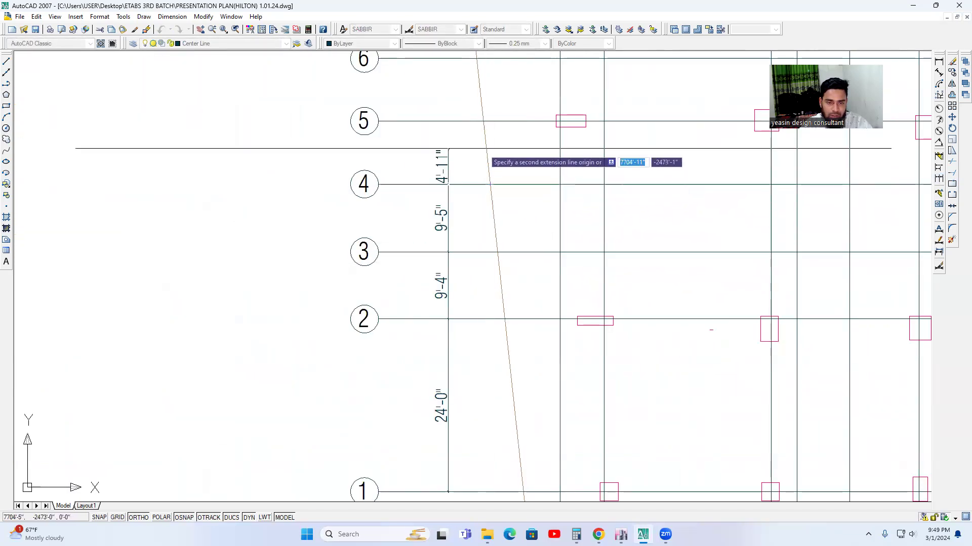
middle_drag(483, 148, 485, 193)
click(485, 180)
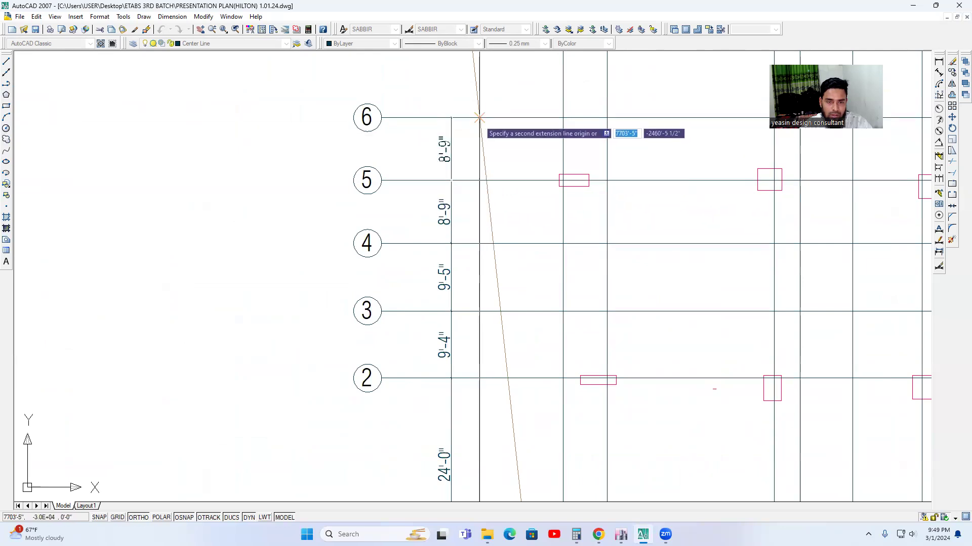
click(485, 109)
middle_drag(485, 109, 503, 283)
Extend the vertical dimension chain from grid 6 through 7, 8 and 9 to grid 10.
click(481, 141)
middle_drag(477, 78, 485, 178)
click(482, 175)
middle_drag(482, 175, 496, 272)
scroll(496, 273, up, 3)
click(489, 221)
click(487, 104)
scroll(487, 106, down, 2)
middle_drag(493, 99, 503, 198)
scroll(545, 257, down, 2)
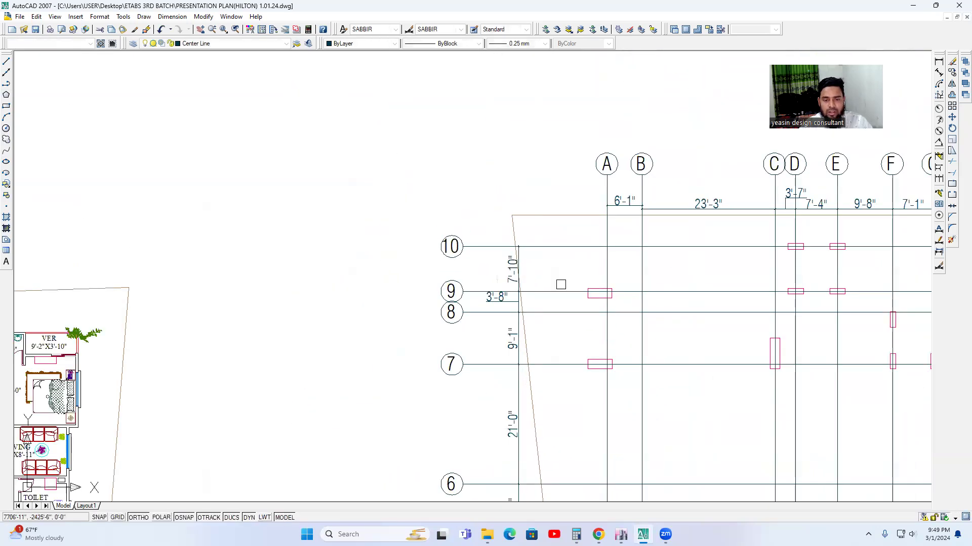
scroll(508, 265, down, 4)
middle_drag(555, 427, 405, 335)
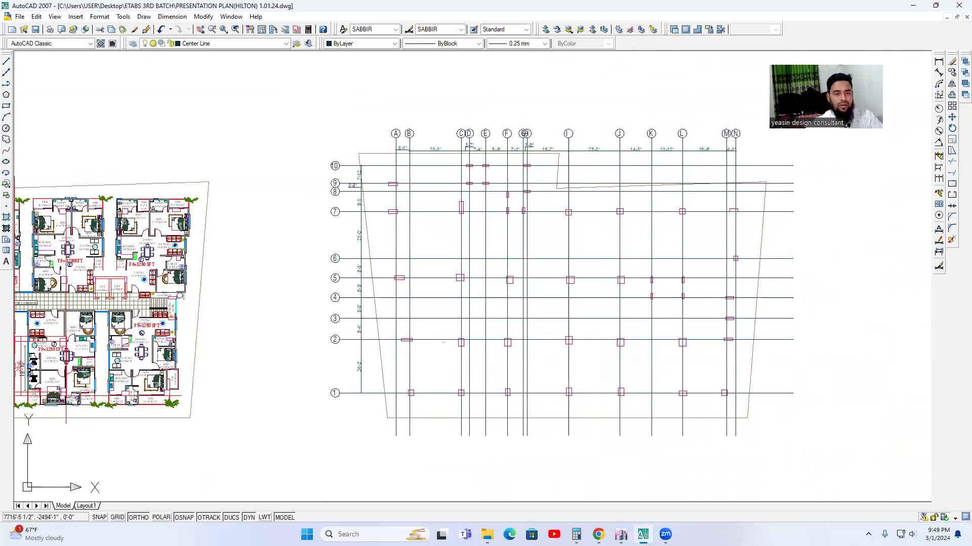
scroll(355, 235, up, 2)
scroll(510, 251, down, 2)
middle_drag(527, 249, 482, 242)
middle_drag(522, 276, 439, 284)
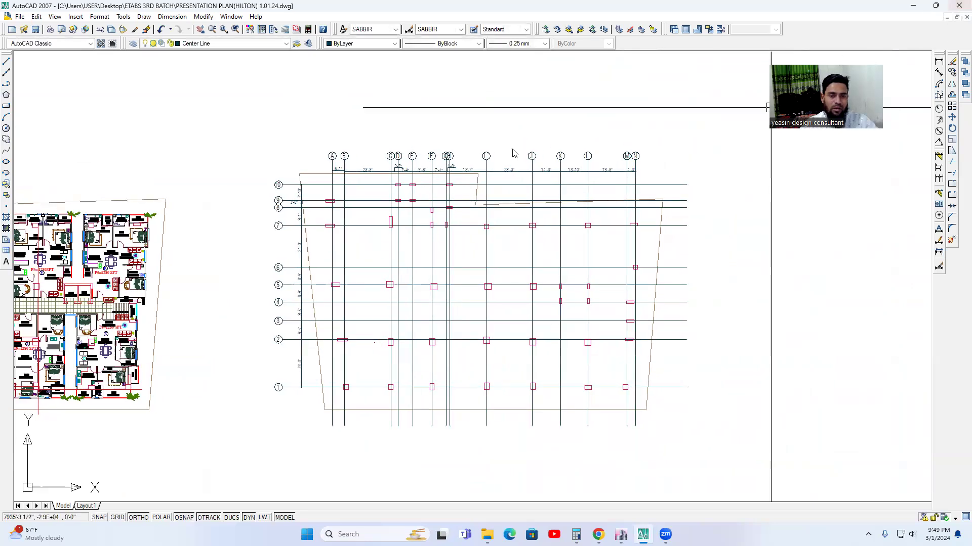
Minimize the drawing window and run ETABS 2016 as administrator from the desktop.
click(913, 6)
right_click(484, 103)
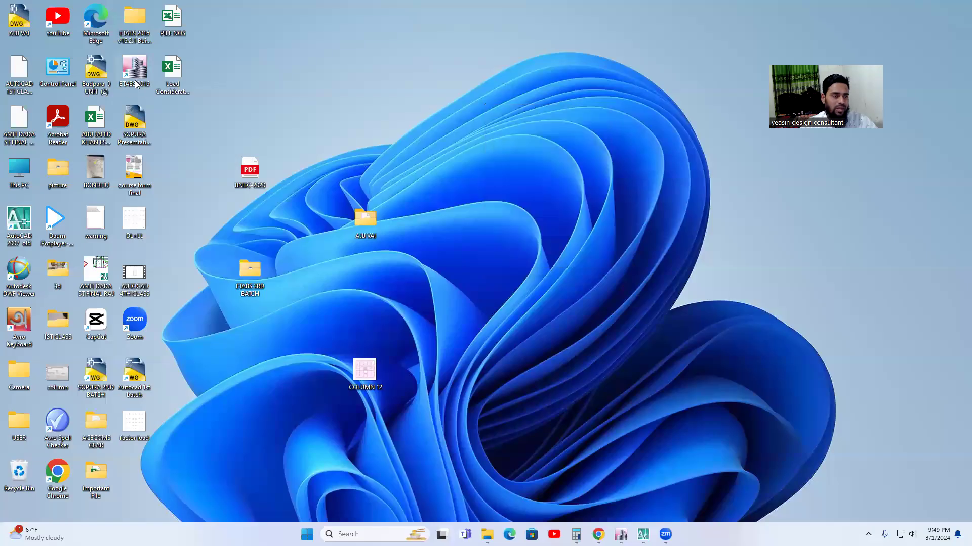
right_click(138, 83)
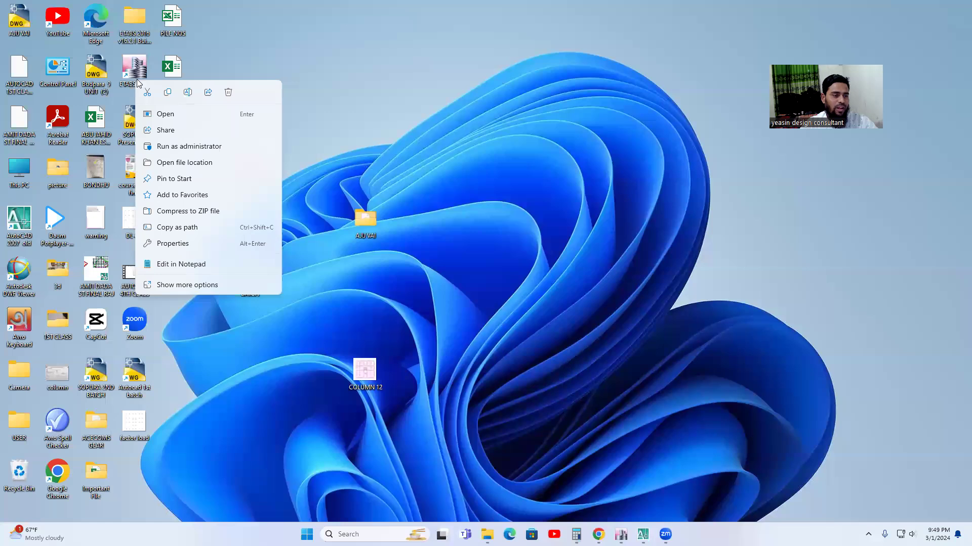
click(191, 156)
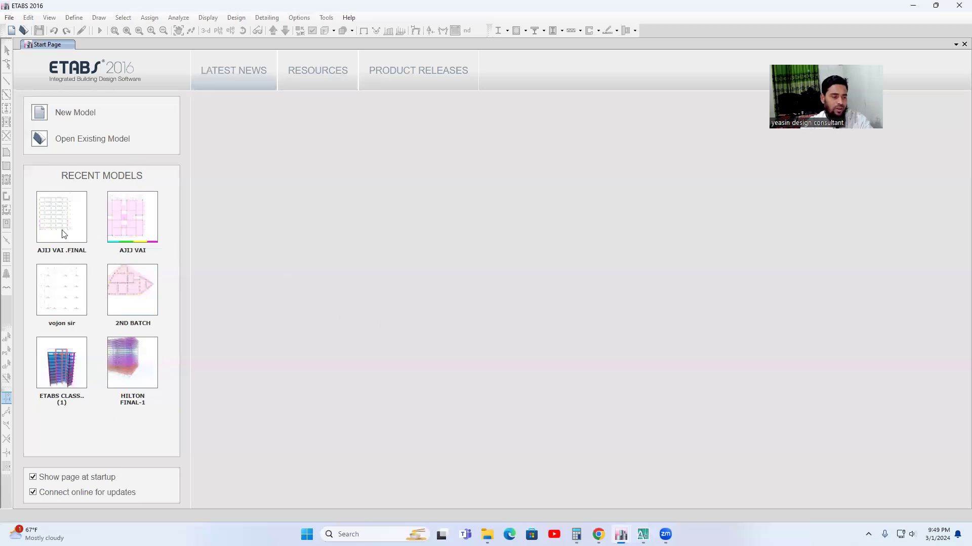
Start a new model initialized with the saved user default settings.
click(10, 18)
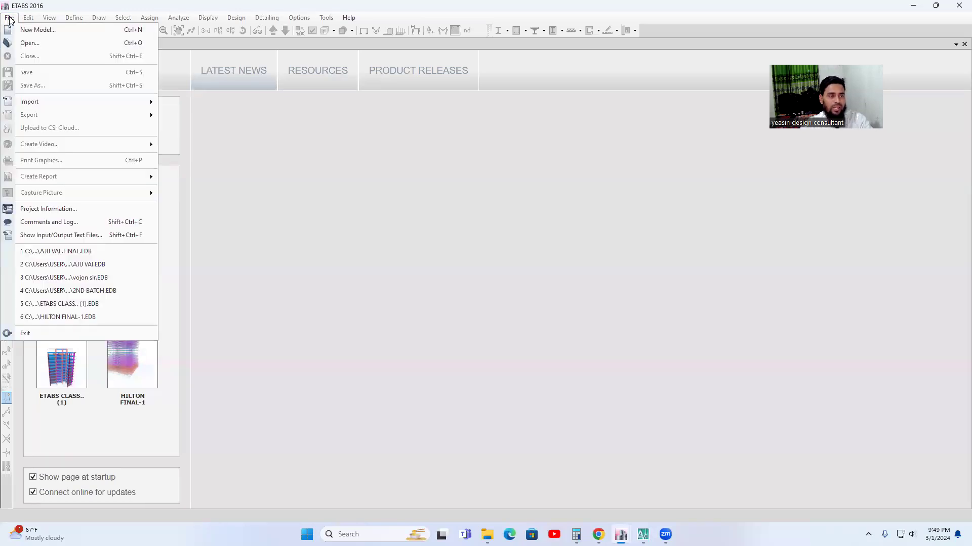
click(34, 33)
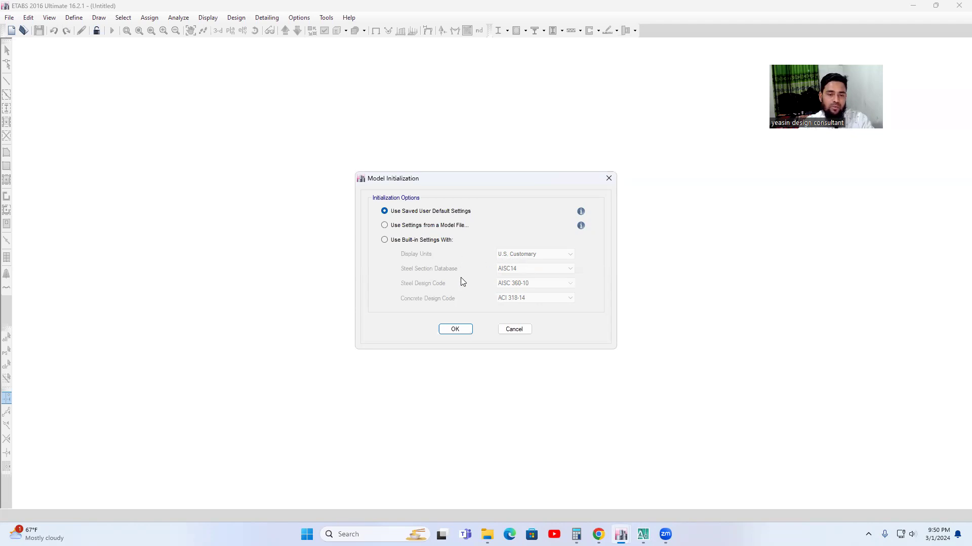
click(455, 330)
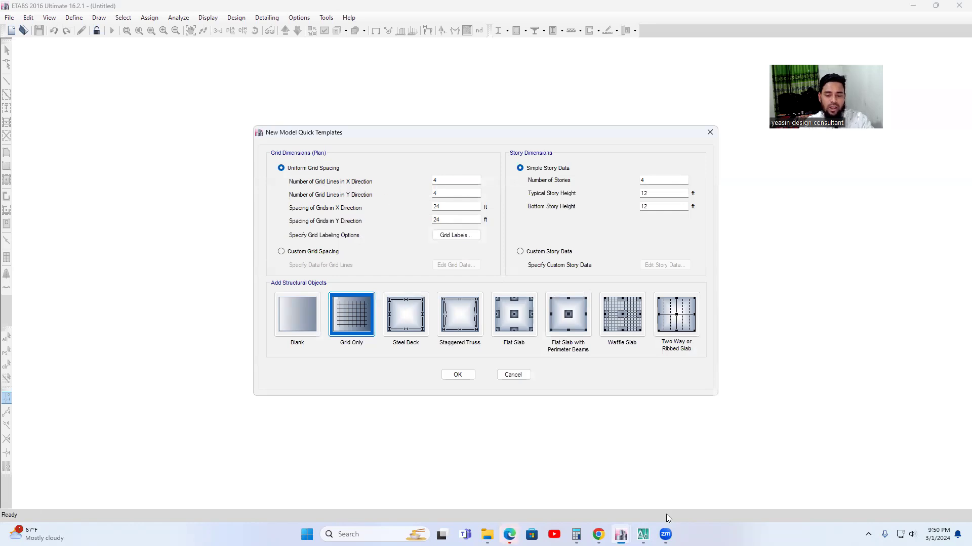
Switch to the AutoCAD plan and draw a horizontal line above the lettered grid bubbles.
click(643, 534)
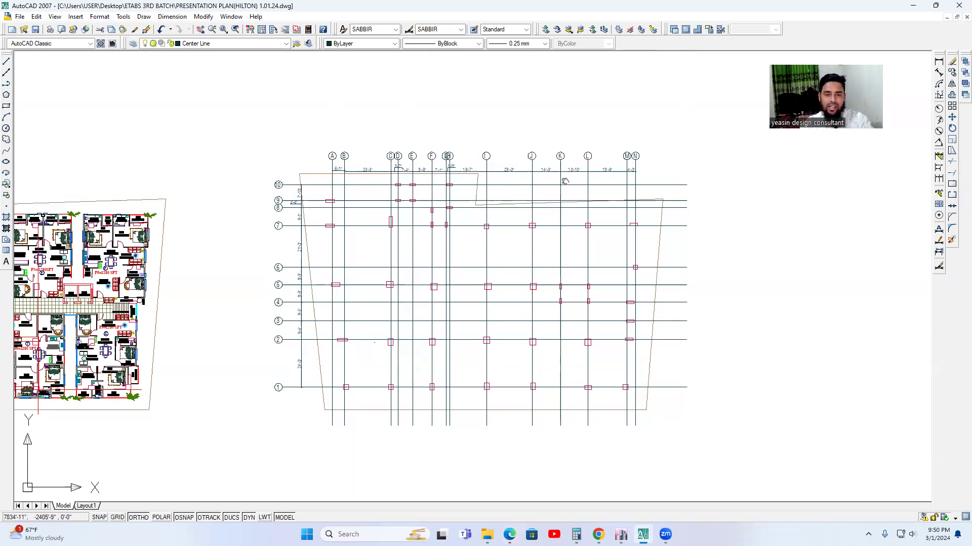
middle_drag(568, 158, 564, 180)
click(7, 62)
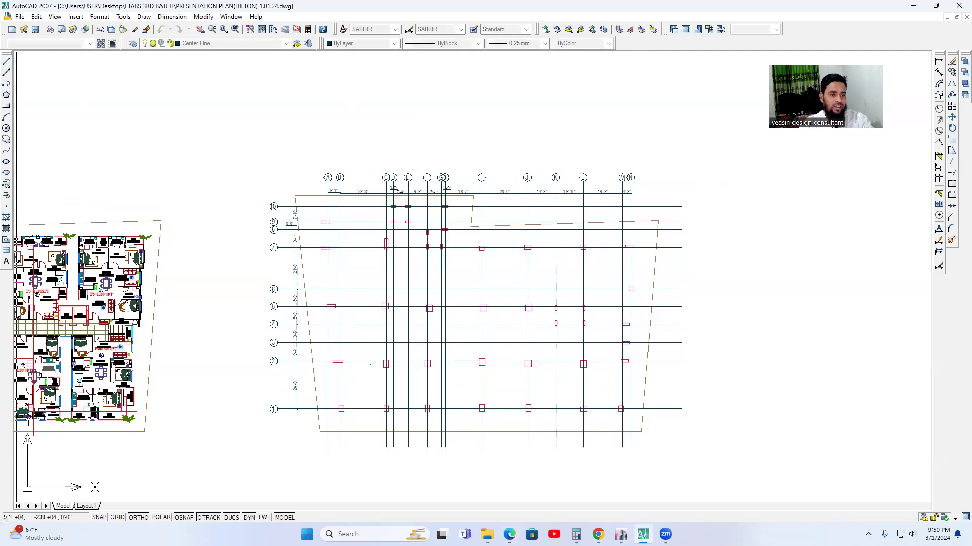
click(304, 149)
key(space)
key(space)
click(402, 137)
click(420, 150)
key(Escape)
Turn off Ortho mode and draw a two-stroke arrowhead at the right end of the horizontal line.
scroll(414, 139, up, 5)
key(space)
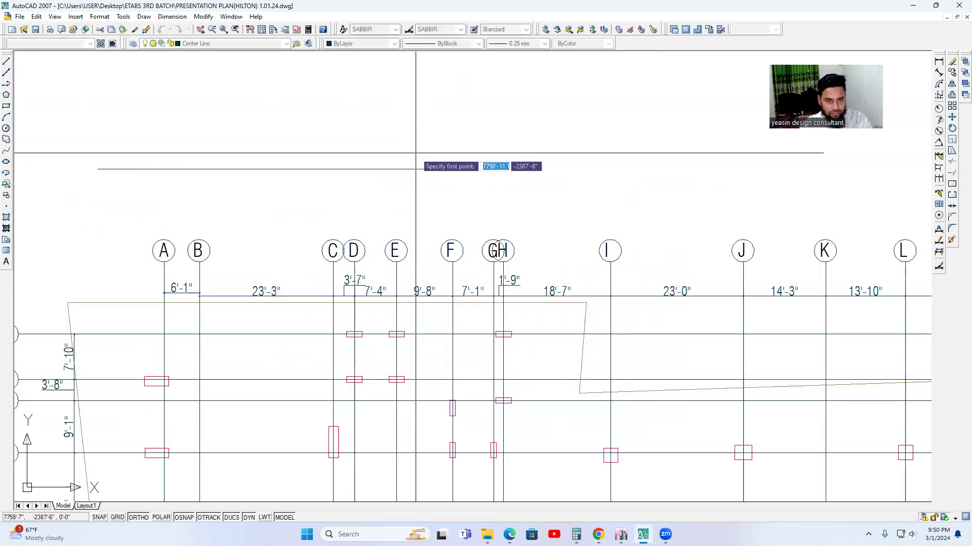
key(F8)
click(408, 147)
click(431, 168)
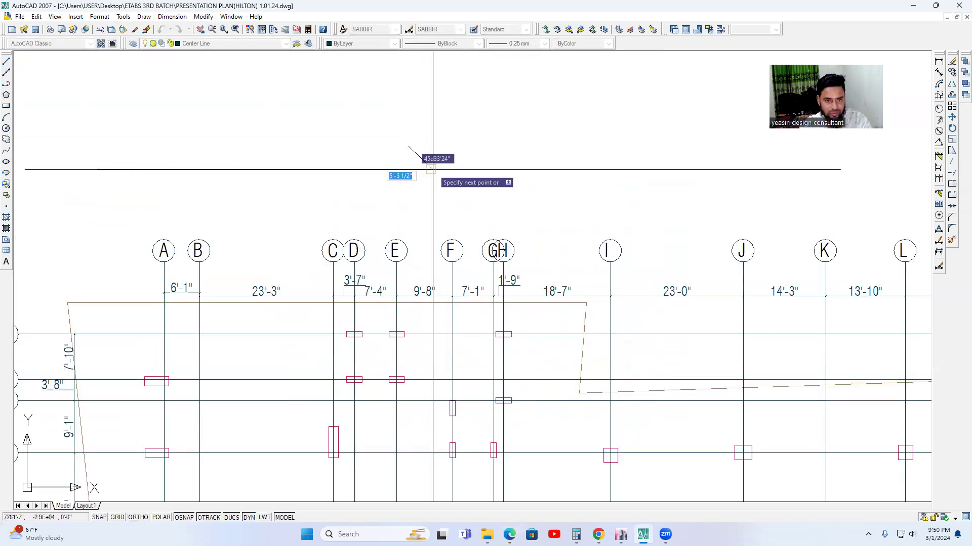
click(379, 197)
key(Escape)
Copy the letter A from its grid bubble to the tail of the horizontal arrow.
scroll(431, 183, down, 2)
middle_drag(347, 181, 401, 166)
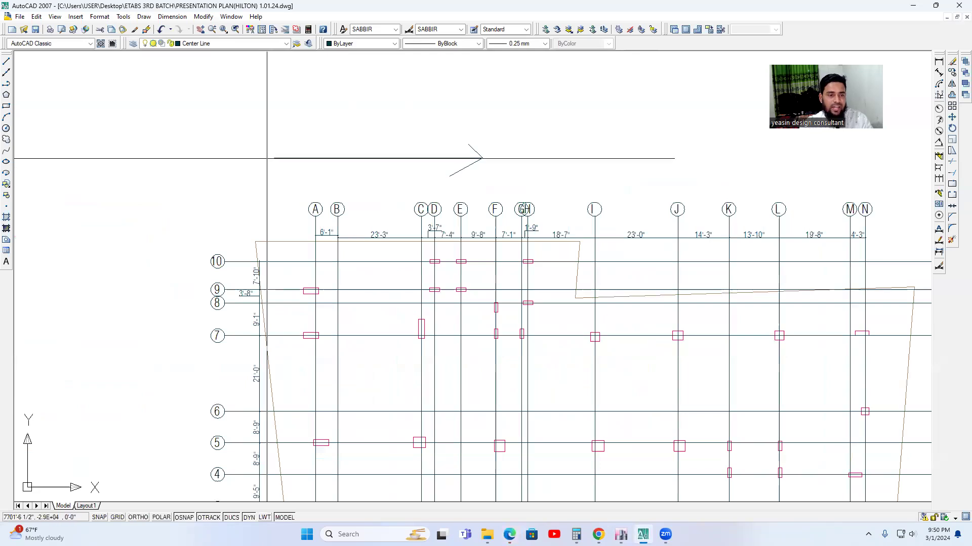
scroll(336, 208, up, 3)
click(327, 208)
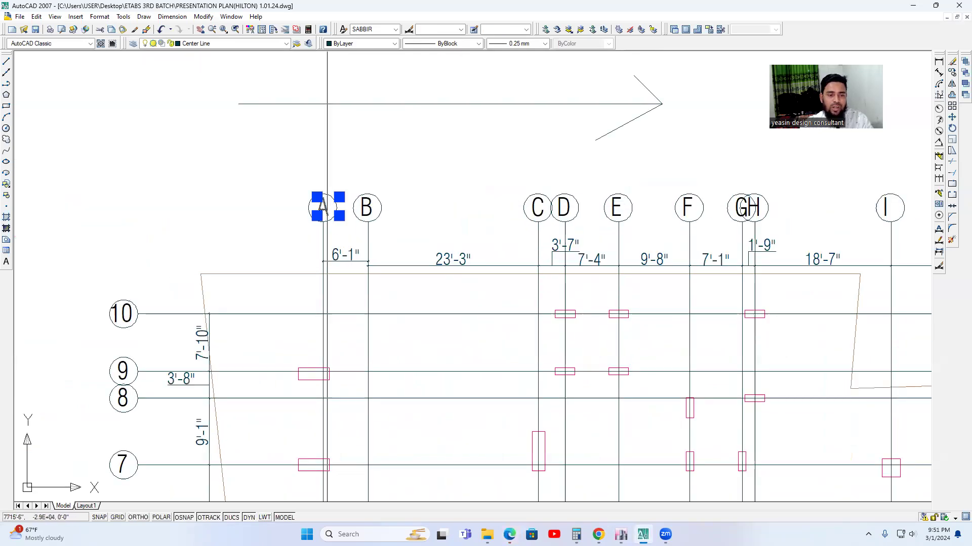
click(953, 73)
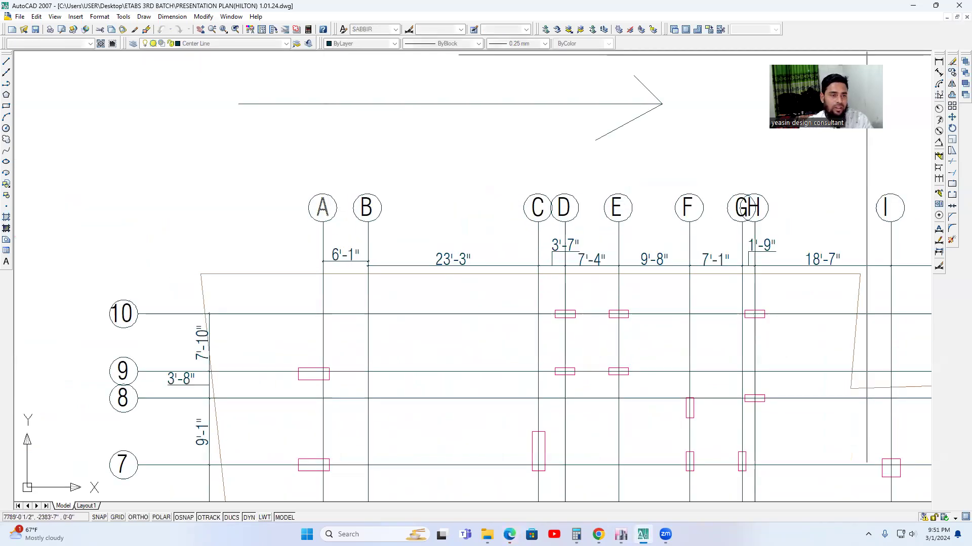
click(218, 104)
Change the copied letter at the arrow's tail to X.
scroll(221, 108, up, 3)
double_click(231, 105)
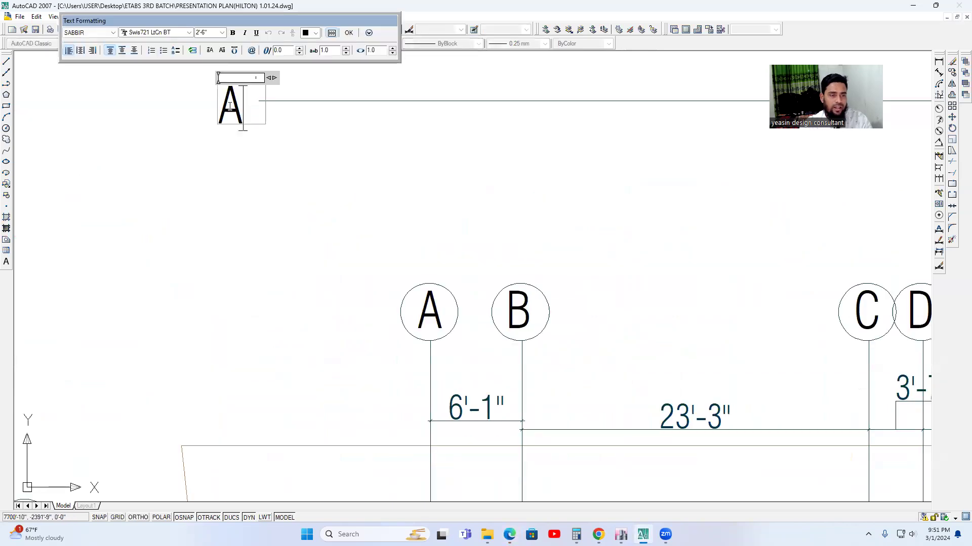
key(BackSpace)
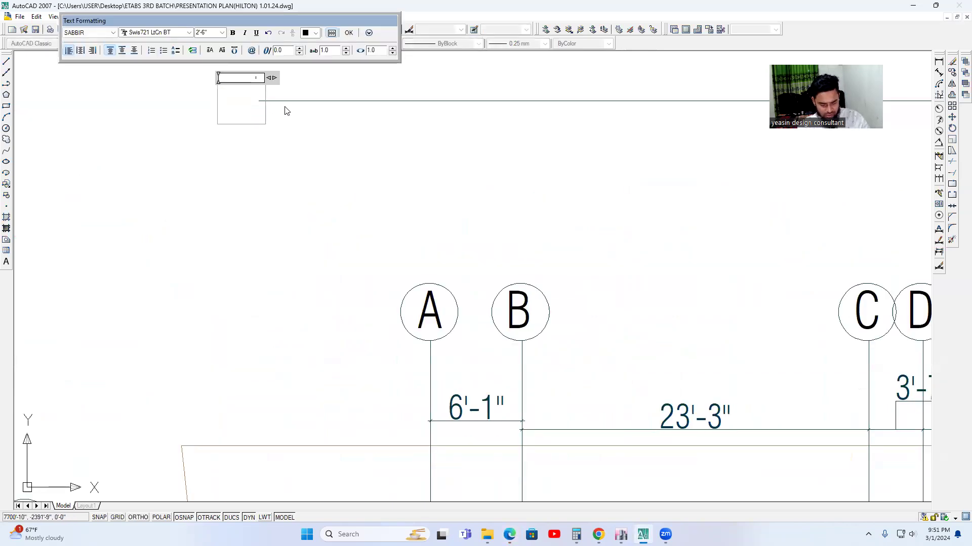
text(X)
click(358, 147)
scroll(358, 147, down, 5)
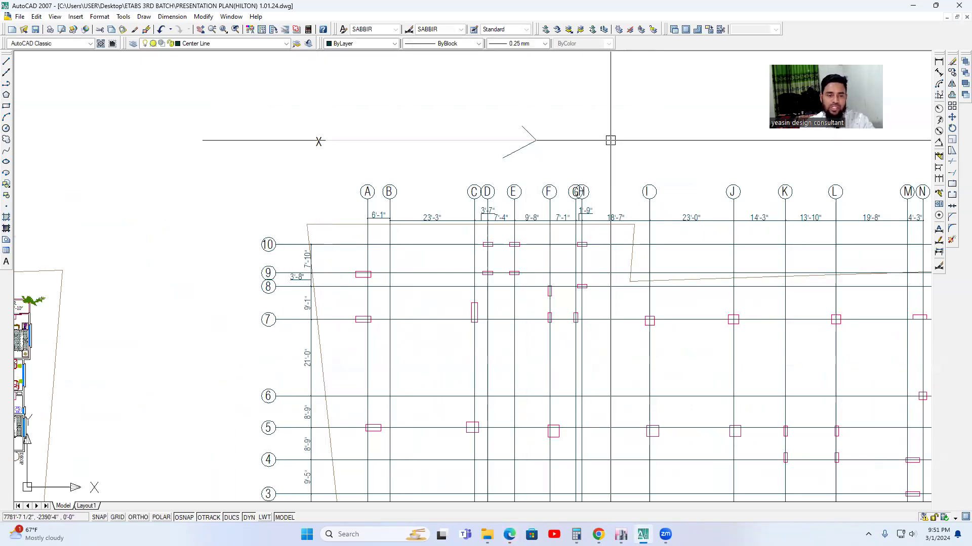
Copy the horizontal X arrow with its label to the empty area below the grid plan.
scroll(421, 246, down, 1)
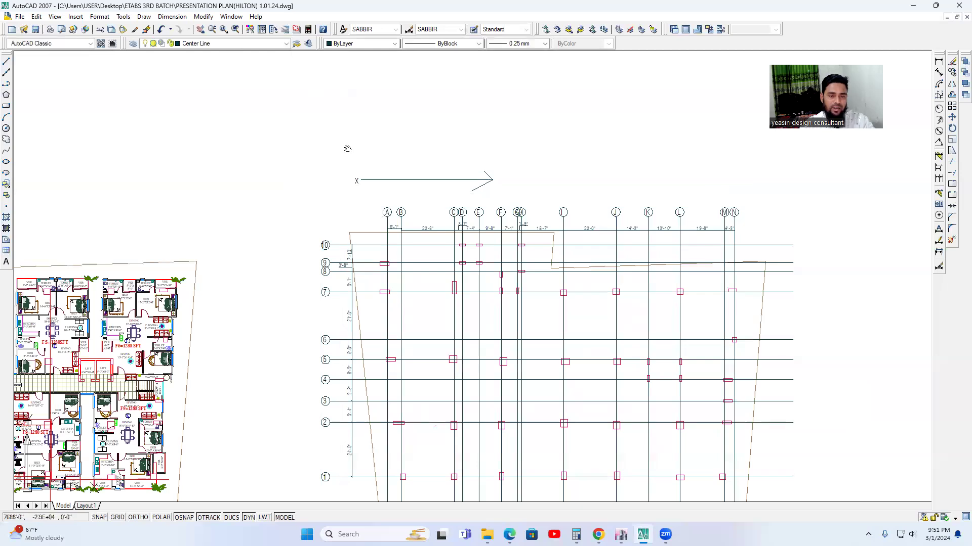
middle_drag(467, 197, 494, 152)
scroll(493, 143, up, 3)
click(568, 101)
click(306, 150)
scroll(516, 144, down, 4)
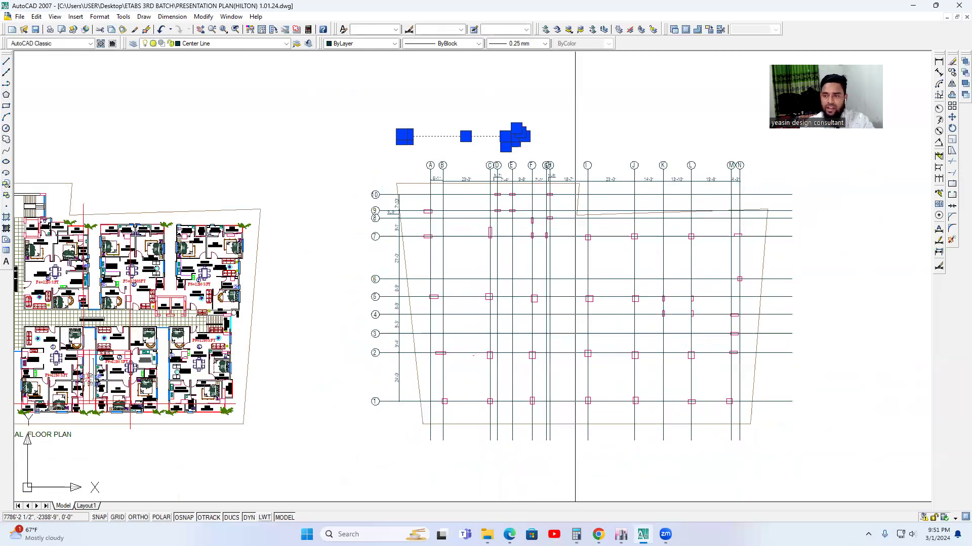
text(co)
click(621, 118)
scroll(621, 118, down, 2)
scroll(543, 339, up, 3)
click(581, 338)
key(Escape)
Rotate the copied arrow and its label to the vertical direction, pointing upward.
click(475, 400)
click(243, 332)
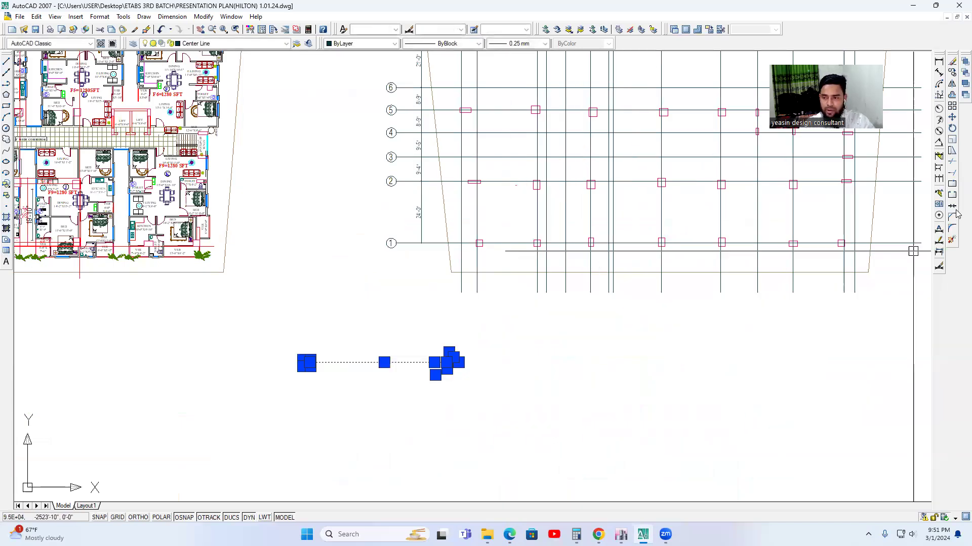
click(952, 130)
click(358, 336)
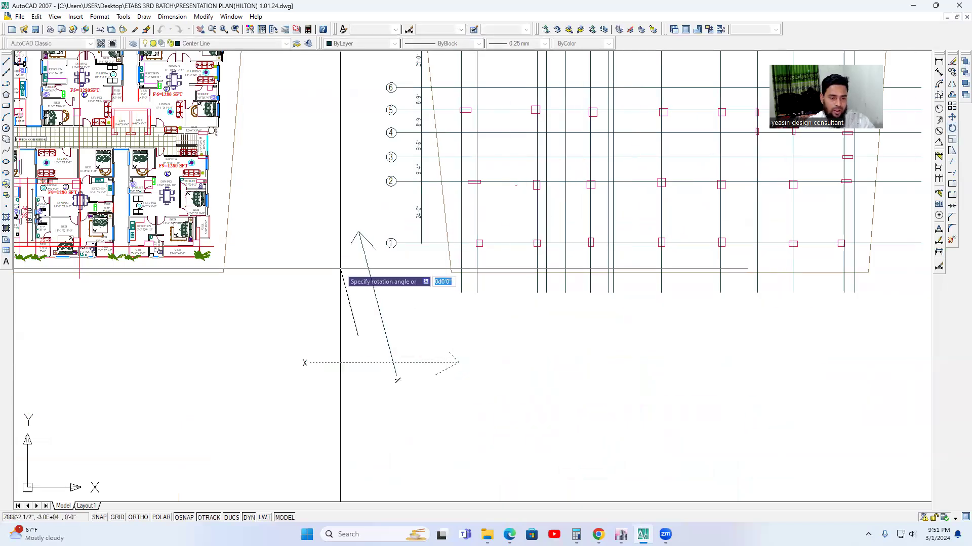
click(356, 215)
Move the vertical arrow with its label clear of the numbered grid bubbles, to the left of the grid.
click(427, 433)
click(342, 336)
scroll(365, 243, up, 5)
scroll(403, 226, down, 5)
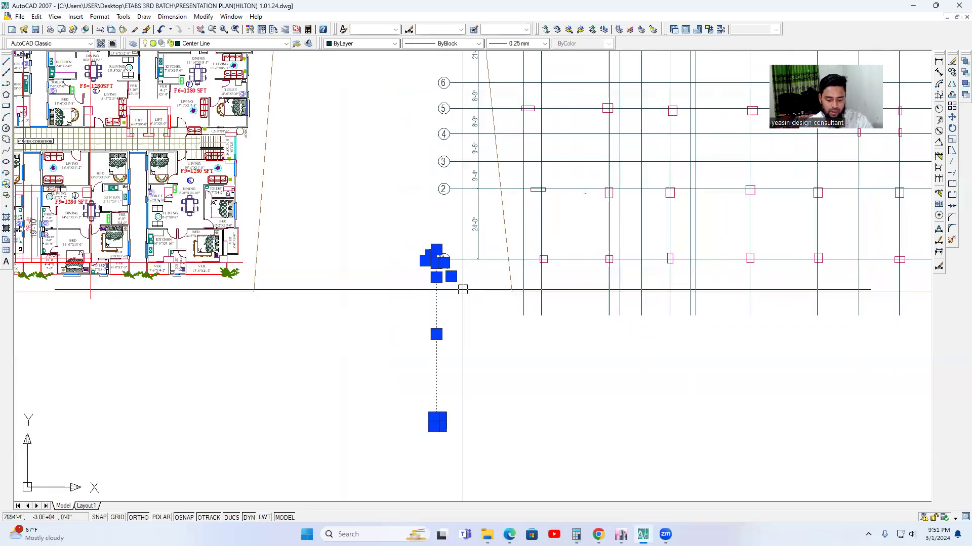
key(Escape)
click(408, 421)
click(345, 200)
text(m)
key(space)
click(452, 345)
click(446, 242)
Rotate the X label at the vertical arrow's tail upright.
scroll(364, 296, up, 4)
click(393, 316)
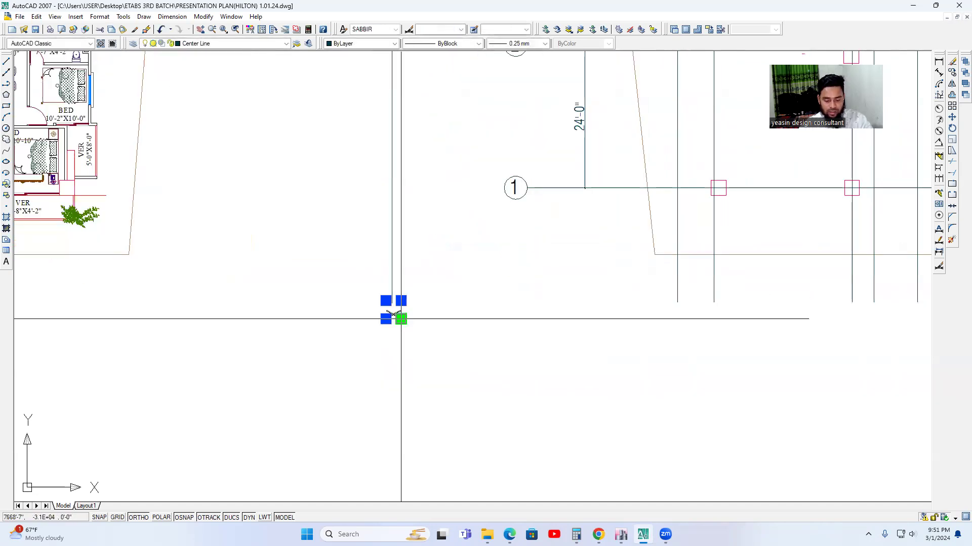
click(400, 318)
key(Escape)
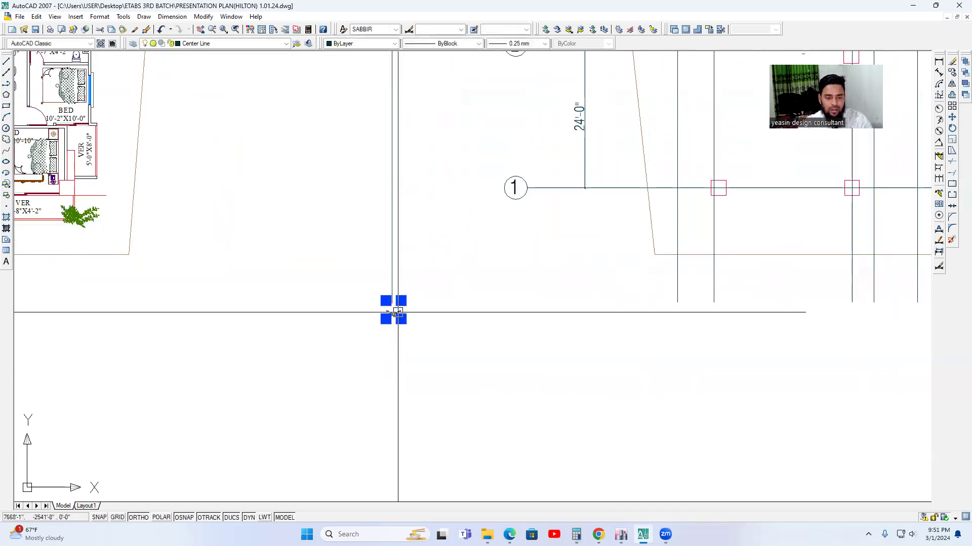
click(951, 129)
click(411, 328)
key(Escape)
Move the upright label to align it with the lower end of the vertical arrow.
click(423, 319)
text(m)
key(space)
click(478, 314)
click(448, 316)
Change the vertical arrow's label to Y.
scroll(362, 321, up, 3)
double_click(425, 303)
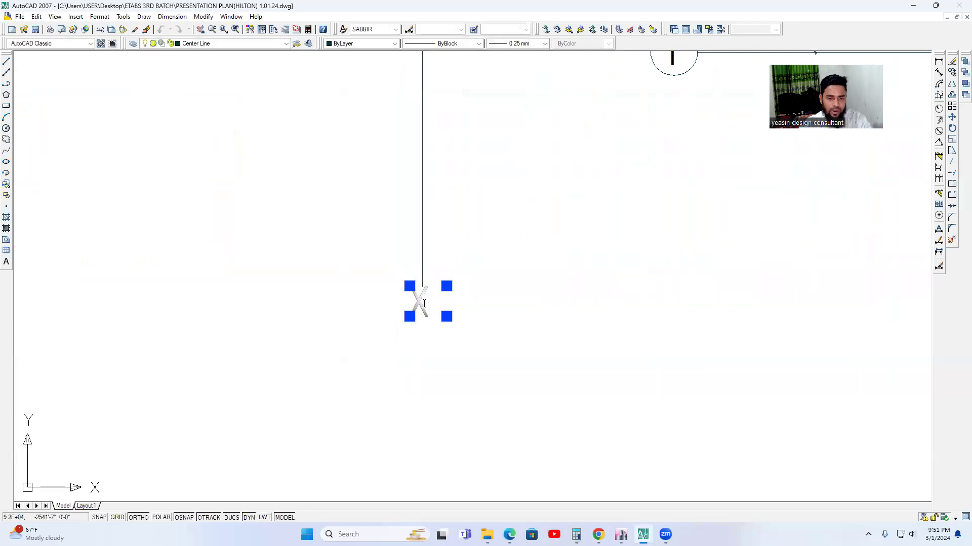
key(BackSpace)
text(Y)
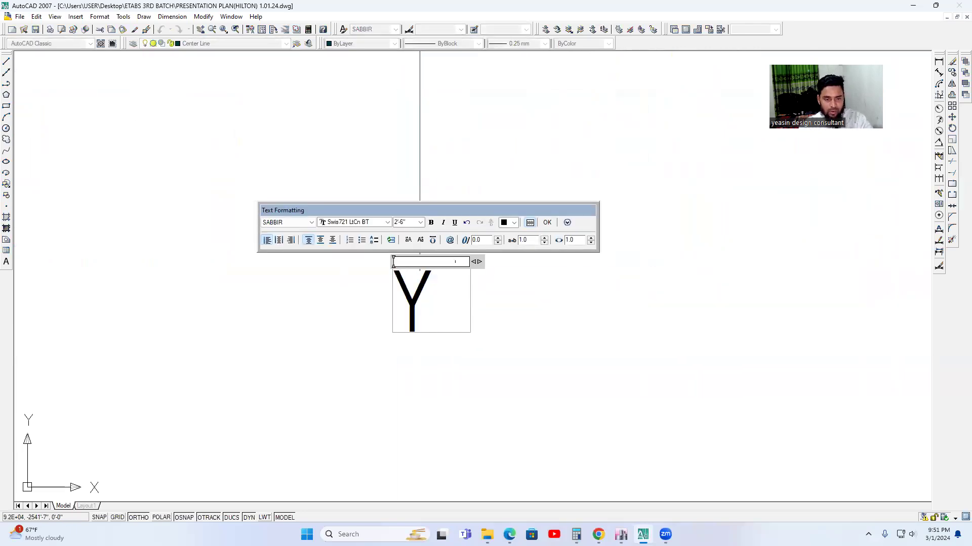
click(547, 223)
Examine the X and Y direction arrows against the lettered and numbered grid lines and their spacing dimensions.
scroll(547, 304, down, 5)
scroll(546, 304, down, 3)
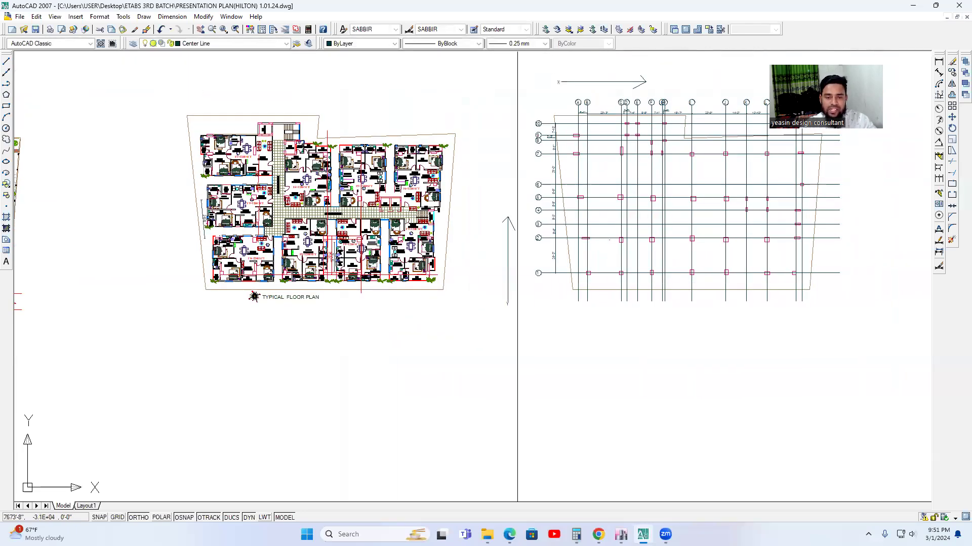
scroll(520, 301, up, 2)
scroll(499, 287, up, 3)
scroll(503, 234, down, 2)
middle_drag(503, 234, 493, 262)
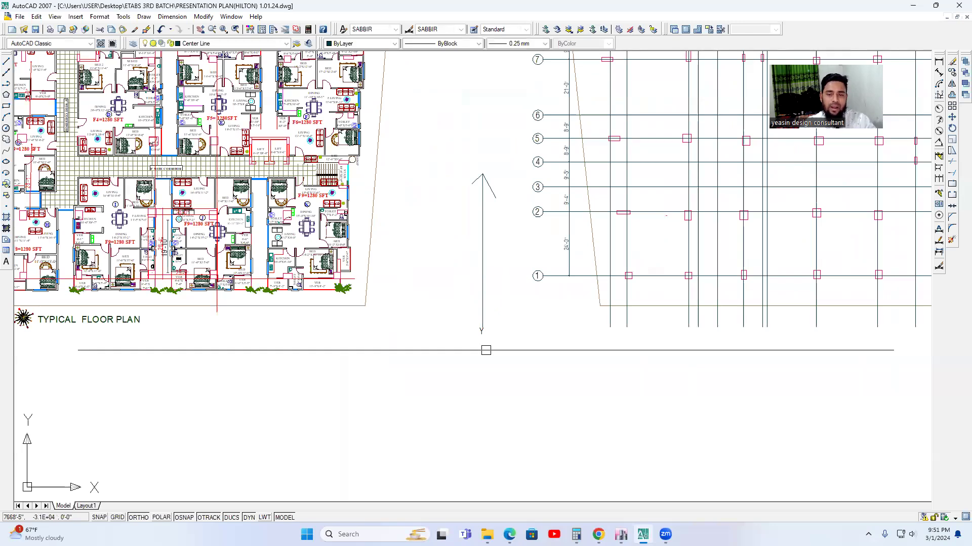
scroll(486, 350, down, 2)
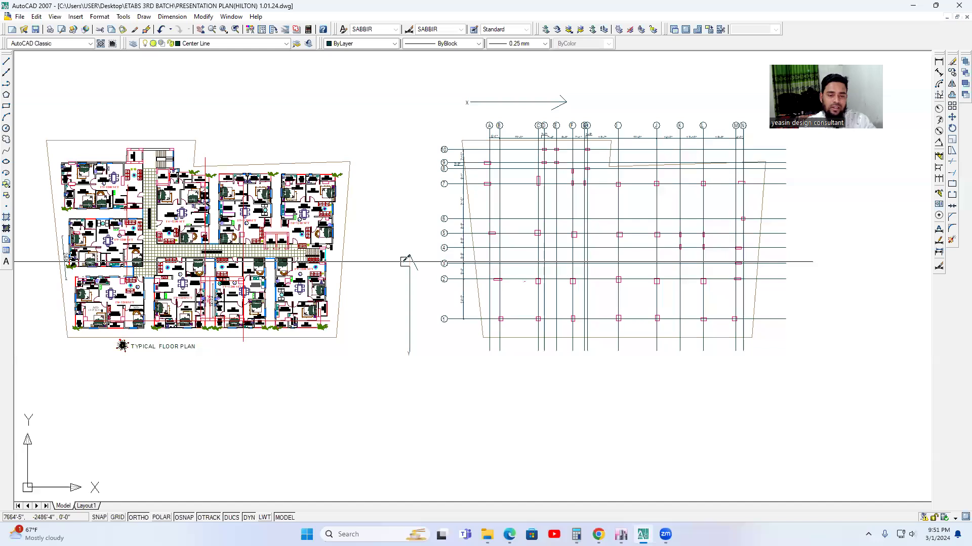
scroll(465, 246, up, 2)
middle_drag(463, 246, 470, 270)
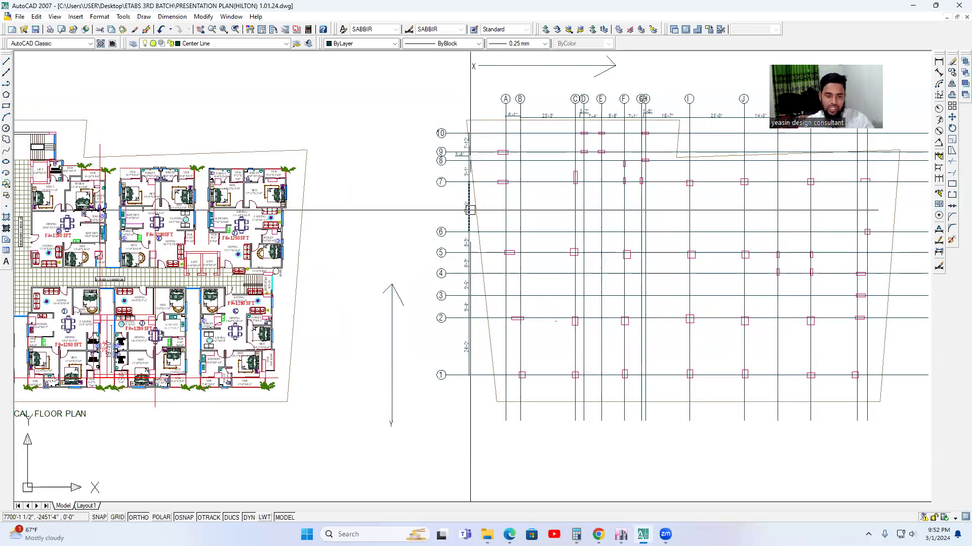
scroll(449, 240, down, 2)
scroll(498, 140, up, 2)
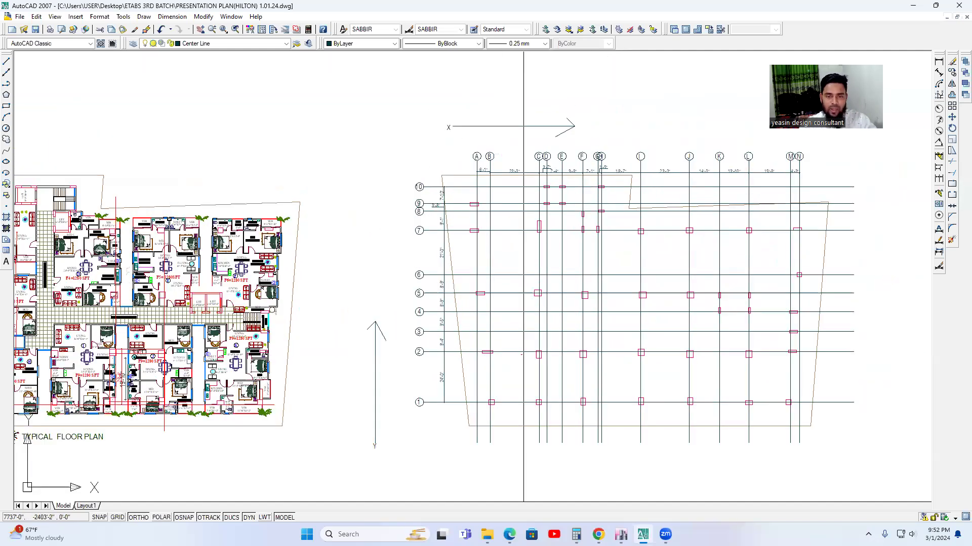
middle_drag(448, 129, 341, 135)
middle_drag(514, 152, 484, 154)
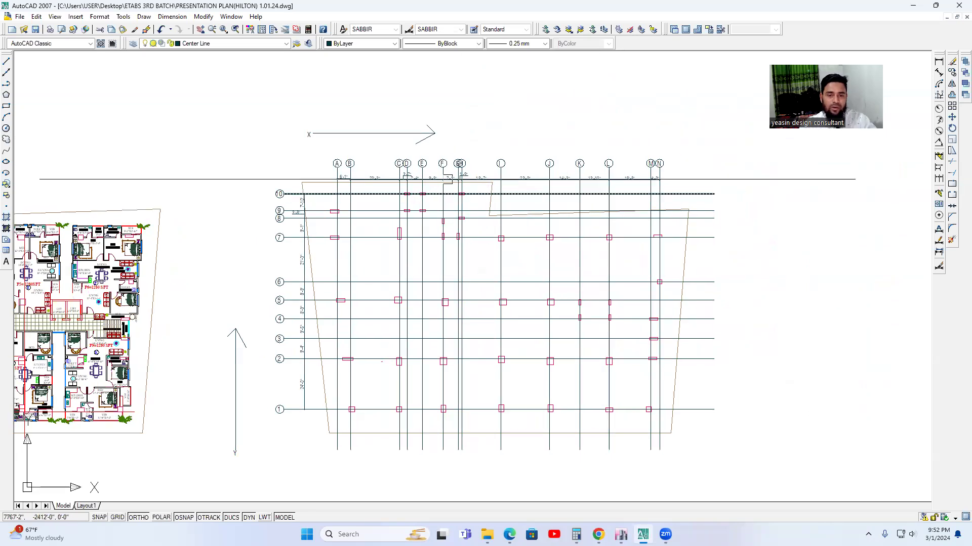
scroll(447, 159, up, 2)
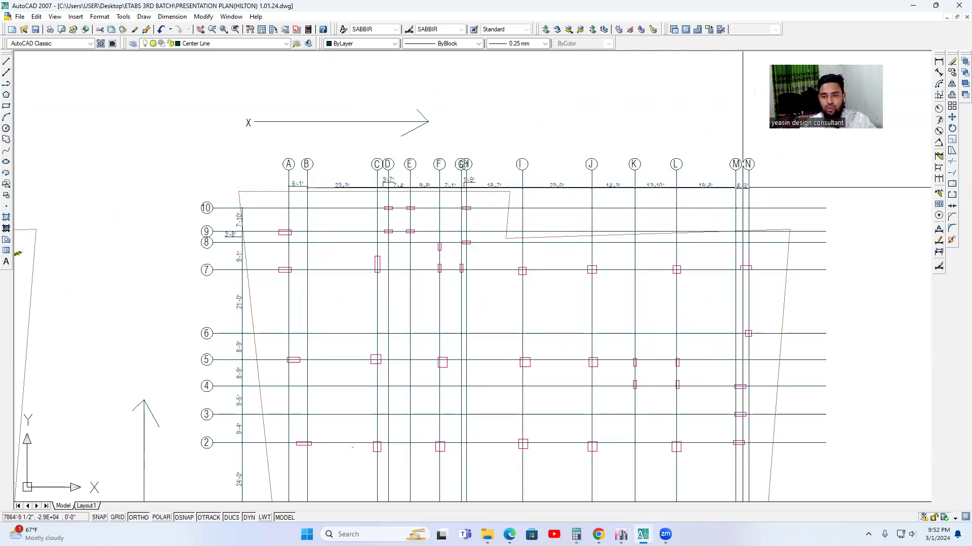
scroll(673, 132, down, 3)
Switch to ETABS and start a new model using the saved user default settings.
mouse_move(621, 534)
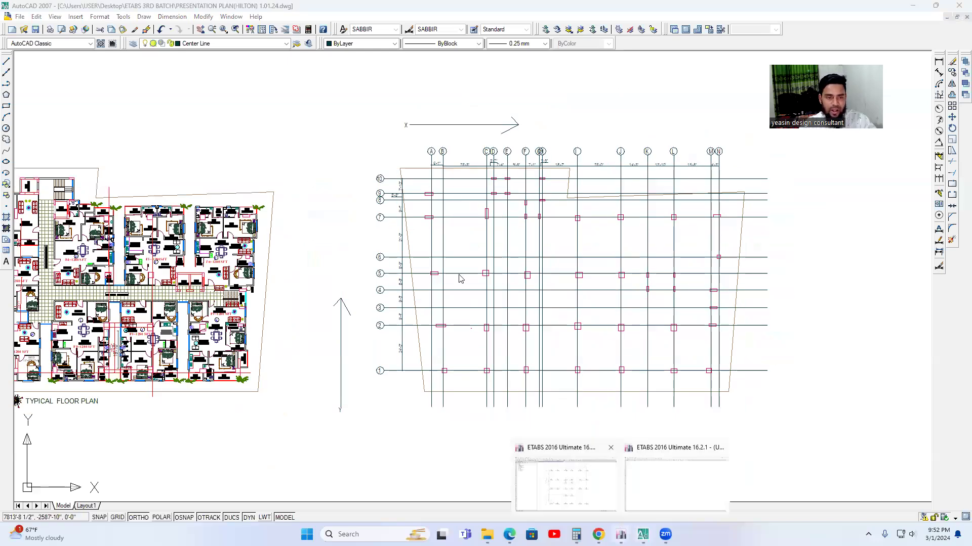
click(589, 464)
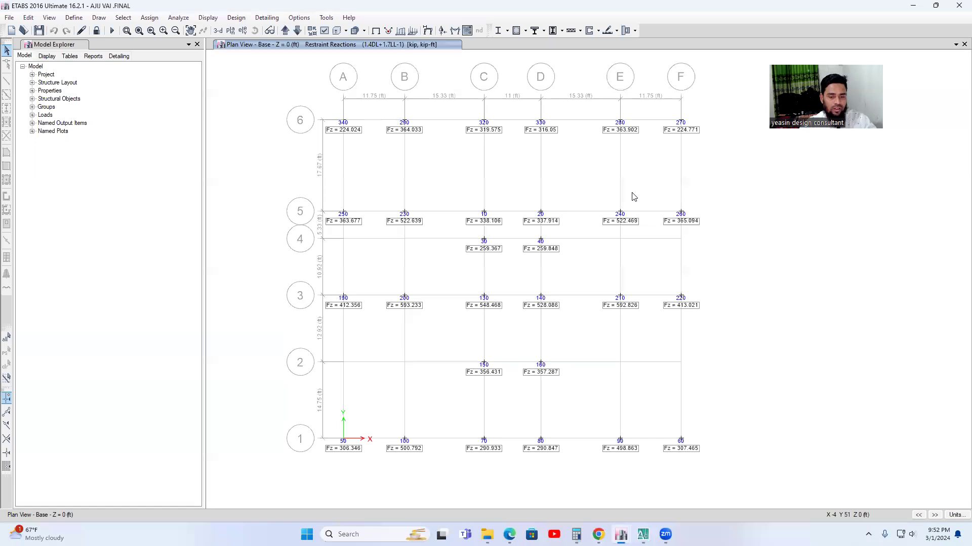
click(9, 17)
click(32, 31)
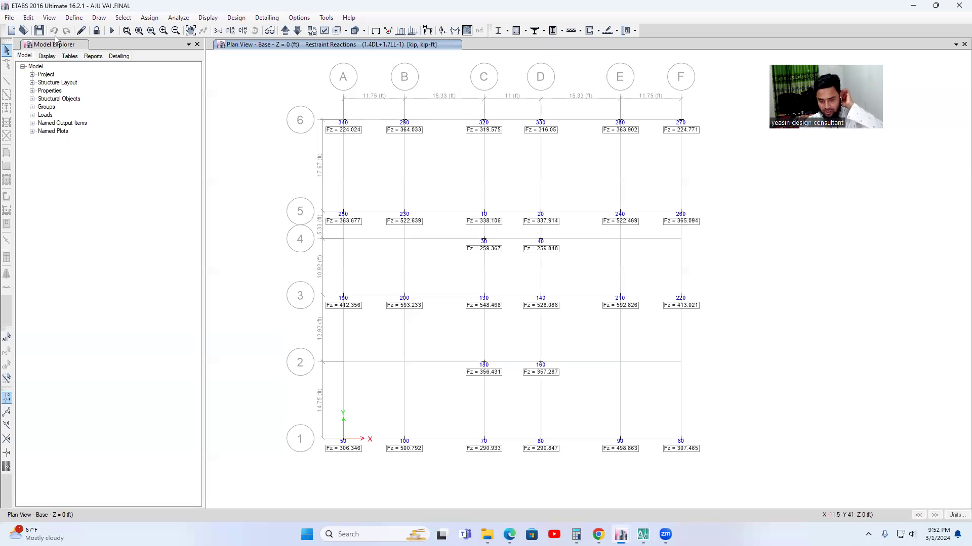
key(ctrl+n)
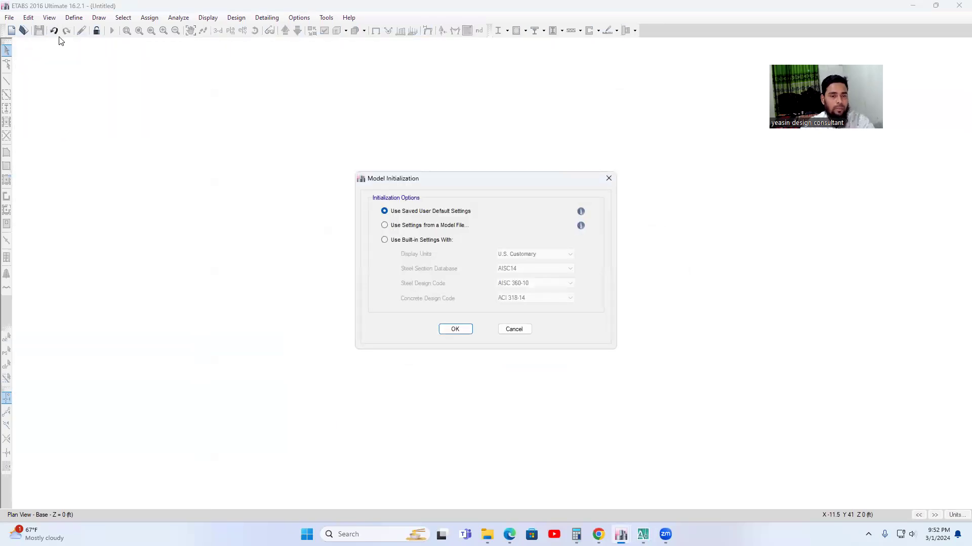
click(457, 329)
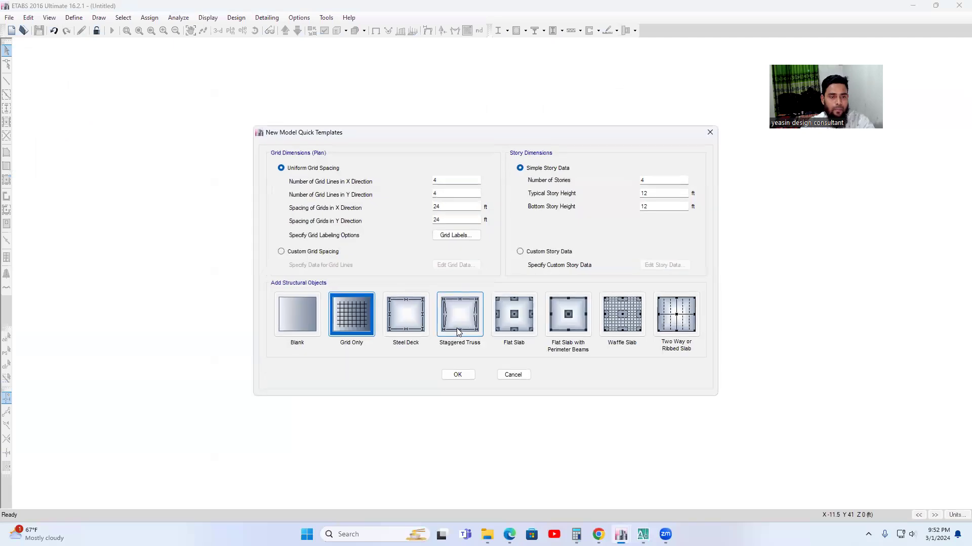
Set the number of grid lines to 14 in the X direction and 10 in the Y direction, checking the AutoCAD column layout.
double_click(448, 180)
text(14)
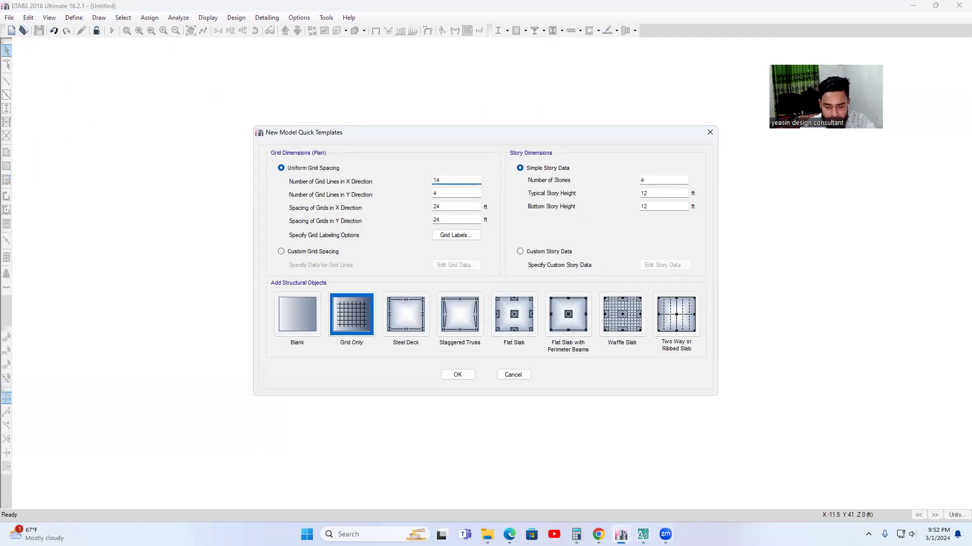
key(alt+Tab)
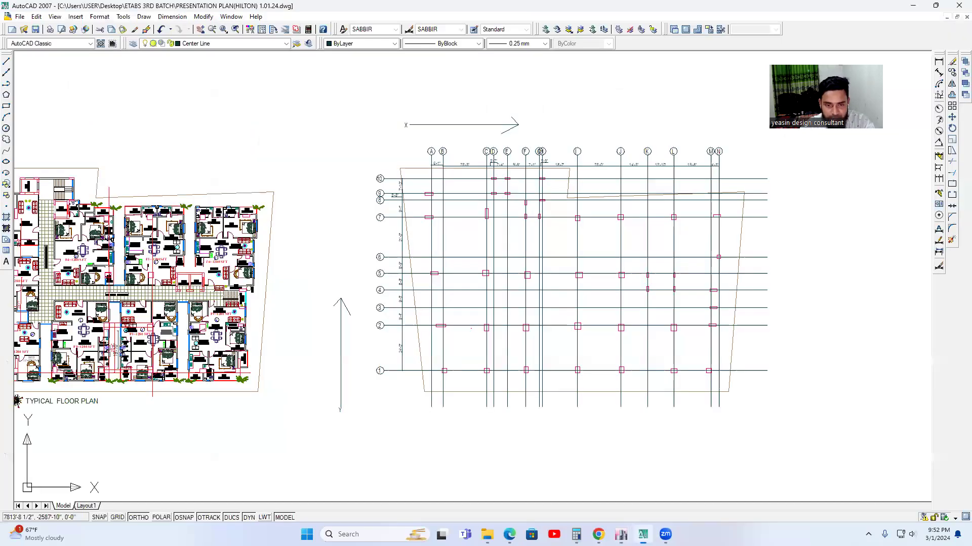
scroll(381, 193, up, 3)
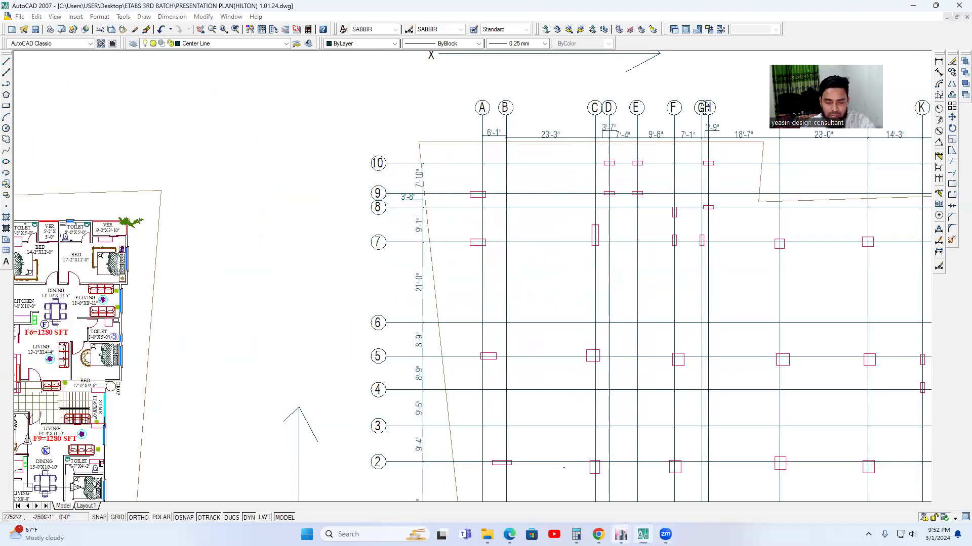
mouse_move(621, 535)
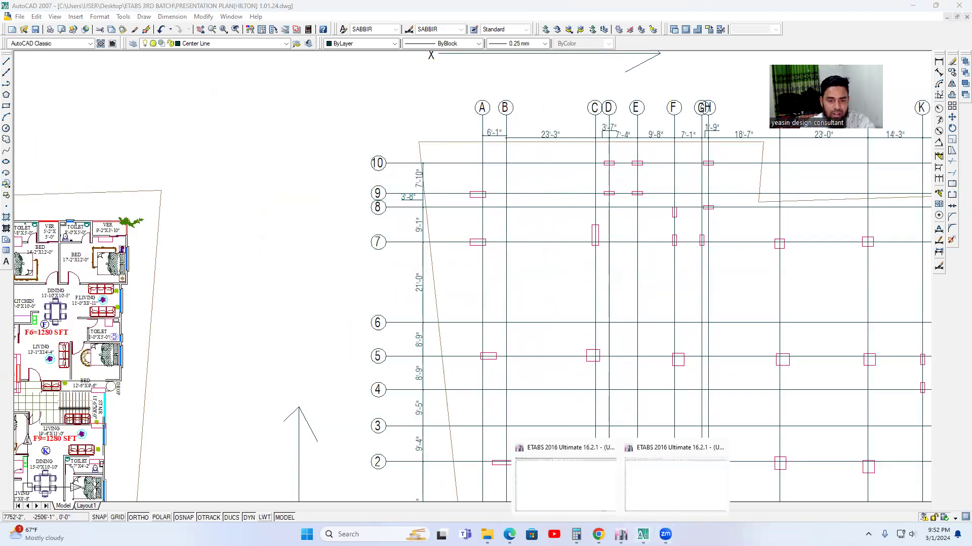
click(612, 520)
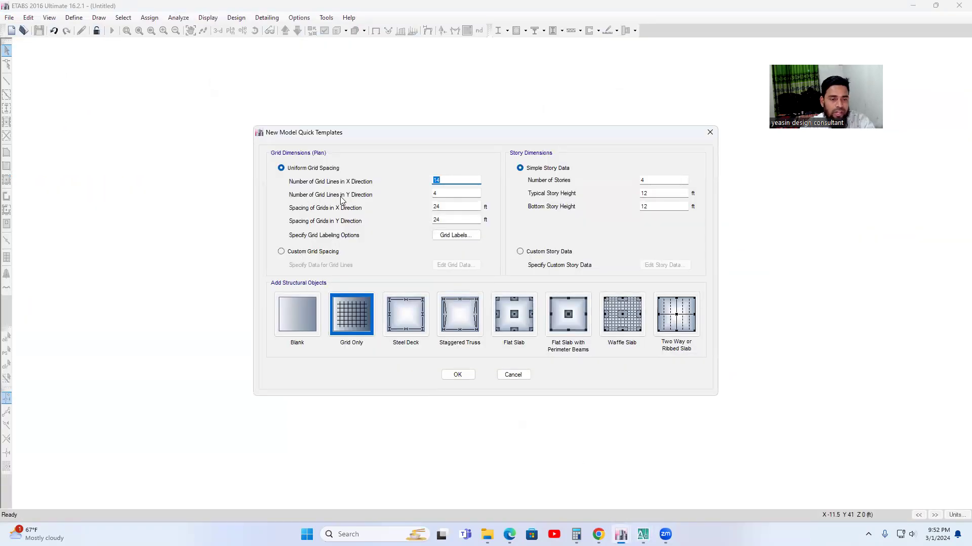
click(446, 193)
key(BackSpace)
text(10)
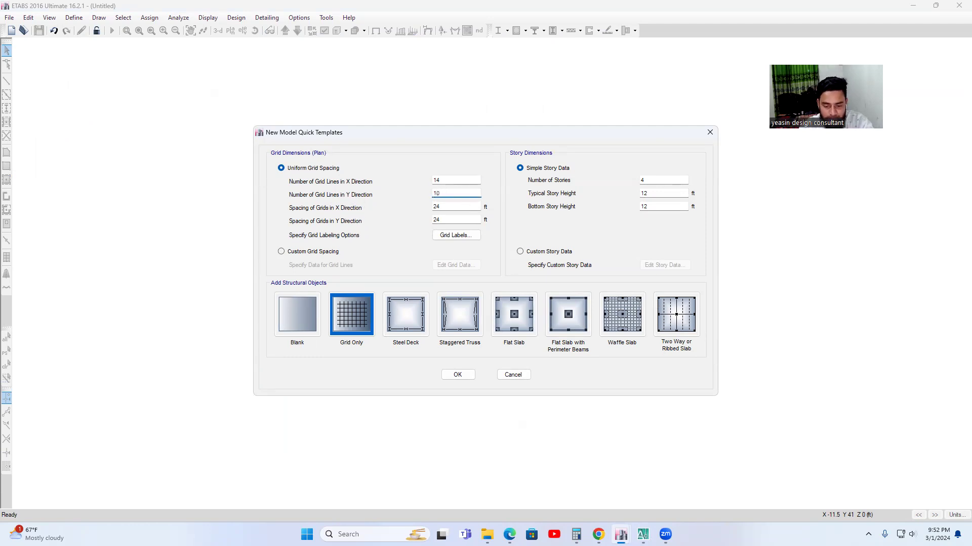
Check the spacing dimensions along the lettered and numbered grids in the AutoCAD plan, then return to ETABS.
click(643, 534)
middle_drag(538, 178, 418, 220)
scroll(435, 191, down, 4)
scroll(393, 182, up, 3)
scroll(393, 182, up, 1)
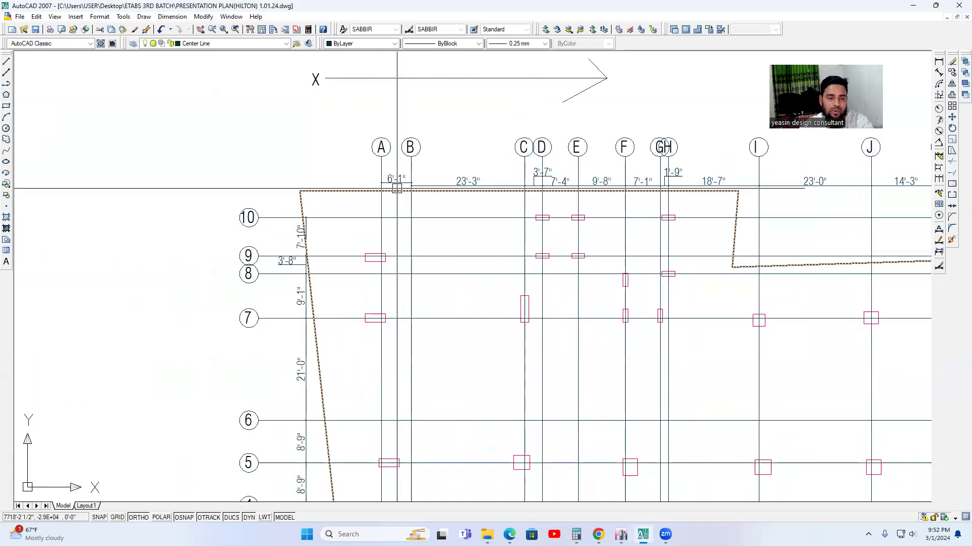
scroll(397, 186, down, 4)
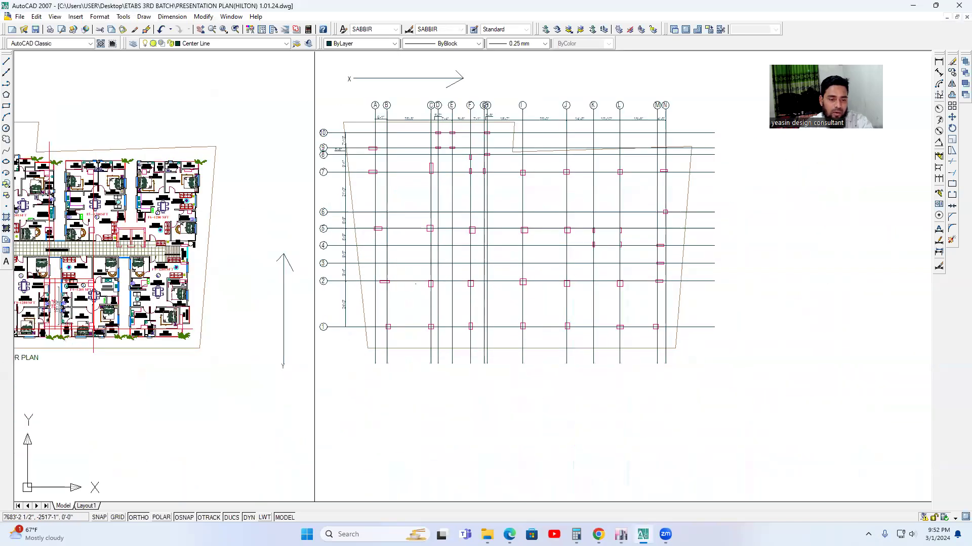
scroll(373, 324, up, 3)
mouse_move(620, 534)
click(606, 515)
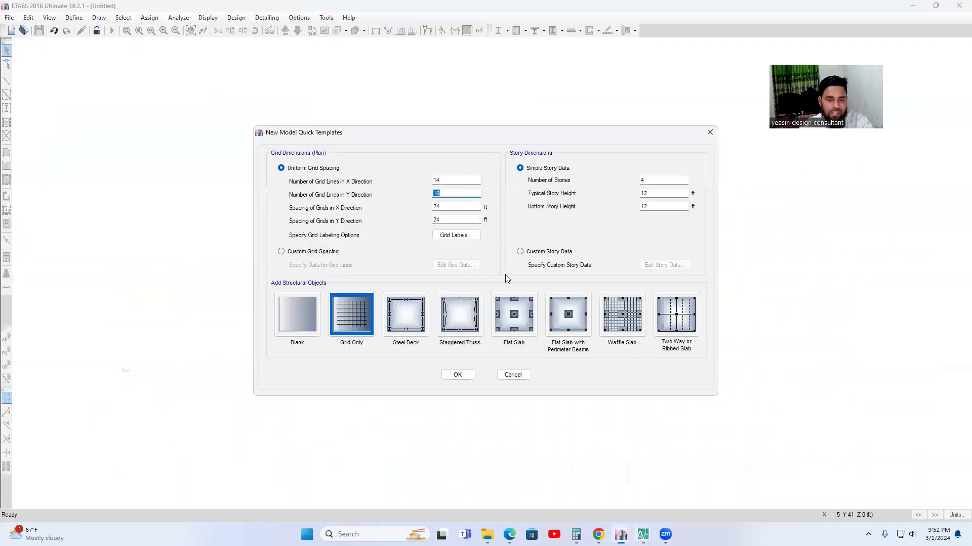
Set the grid spacing to 6 ft in X and 24 ft in Y, then recheck the dimensions in the AutoCAD plan.
click(447, 207)
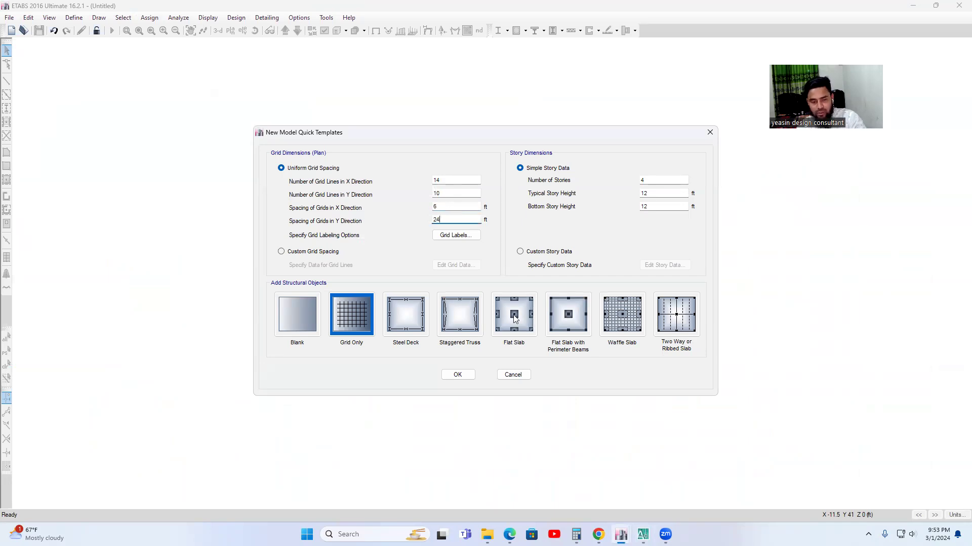
click(643, 534)
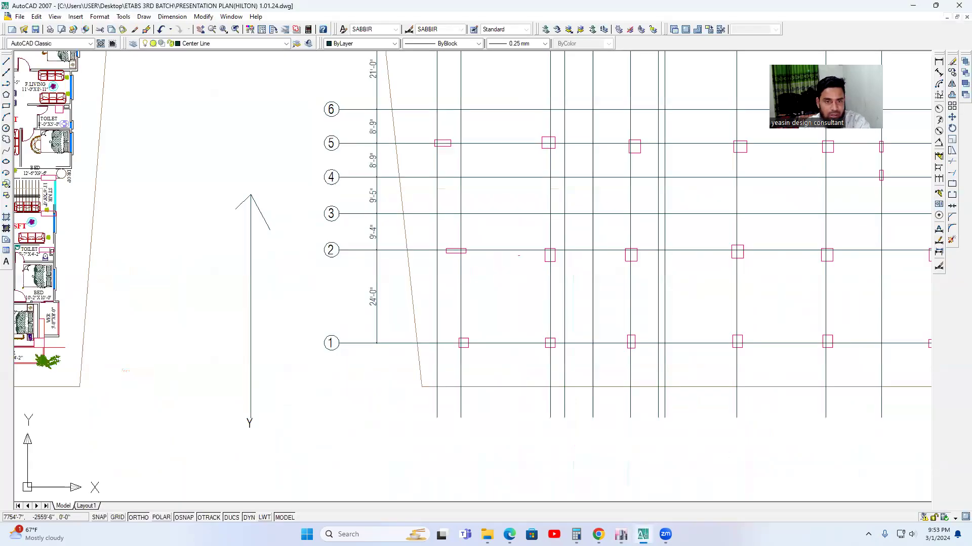
scroll(570, 245, down, 2)
scroll(570, 245, up, 4)
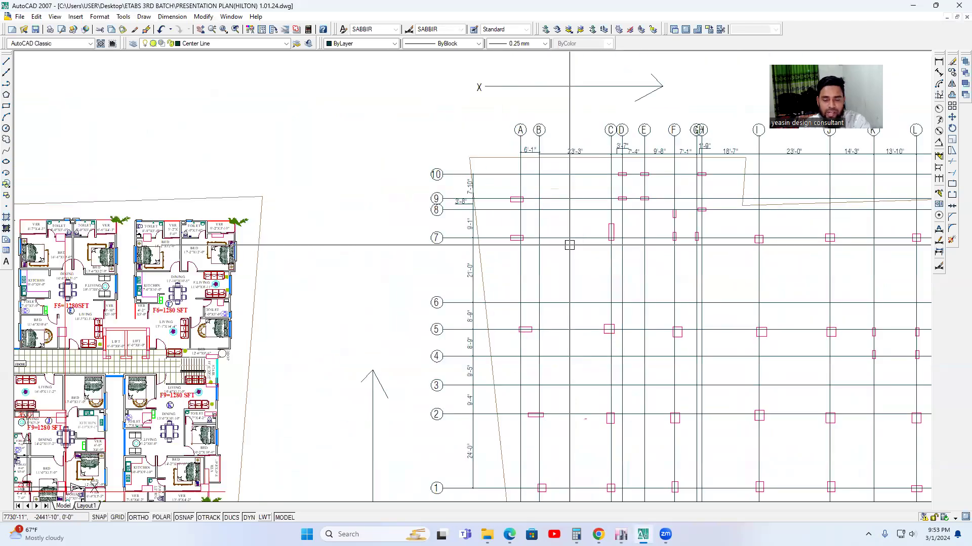
scroll(594, 298, down, 2)
click(621, 532)
click(574, 468)
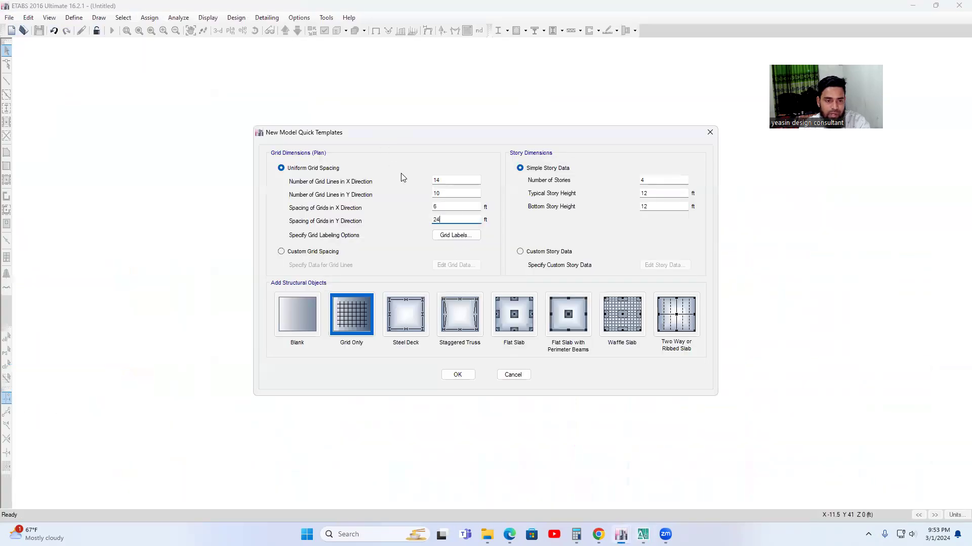
Refine the X-direction grid spacing to 6.08 ft.
click(445, 207)
text(.)
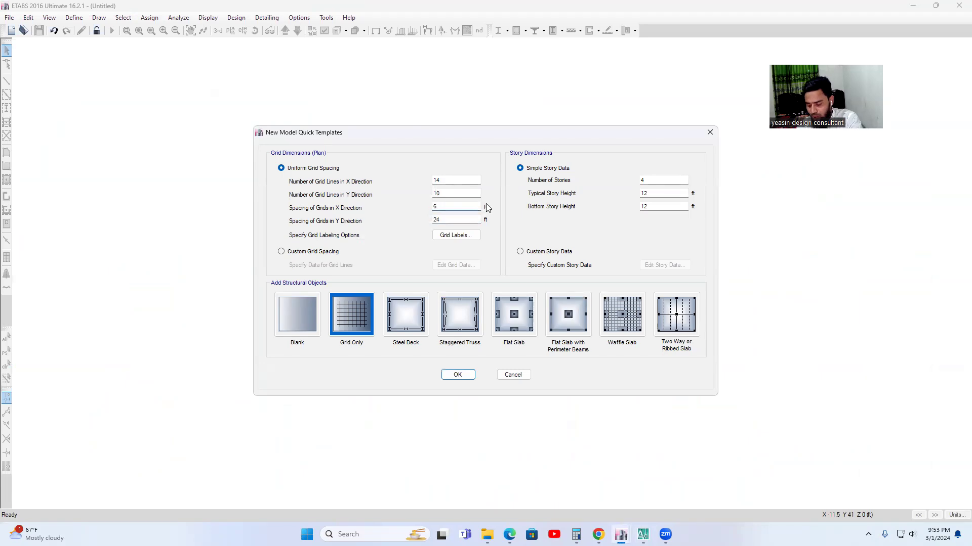
click(460, 205)
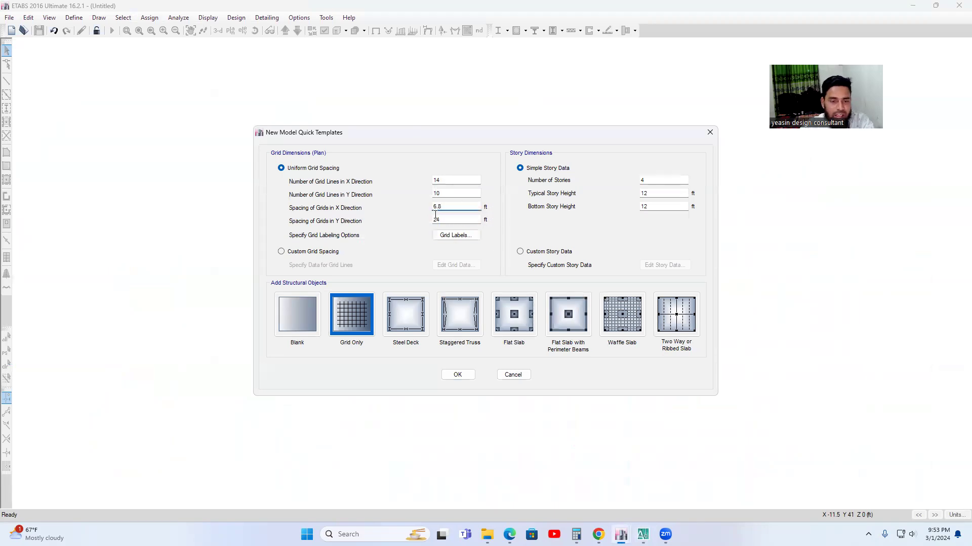
key(BackSpace)
key(BackSpace)
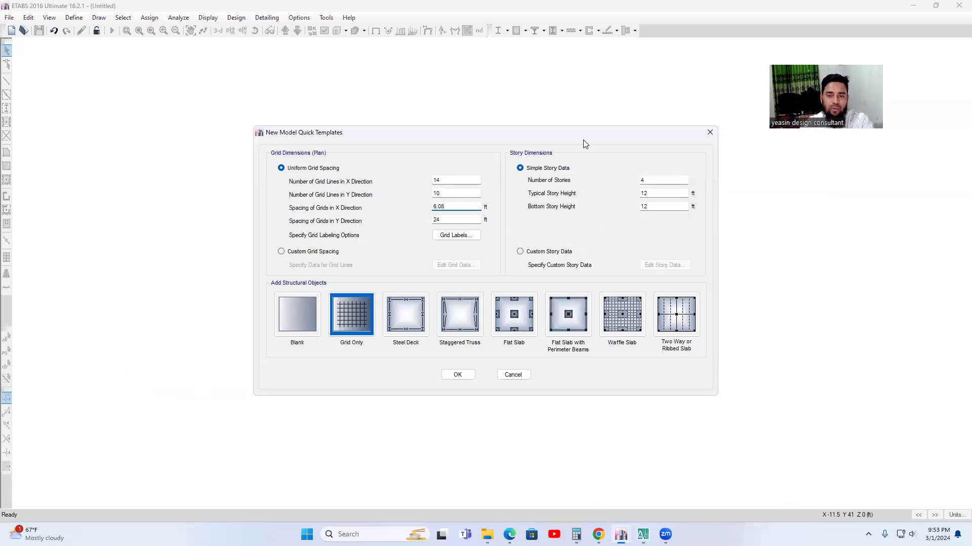
Switch to AutoCAD and review the semi-basement, ground floor and typical floor plans to work out the number of stories.
click(651, 180)
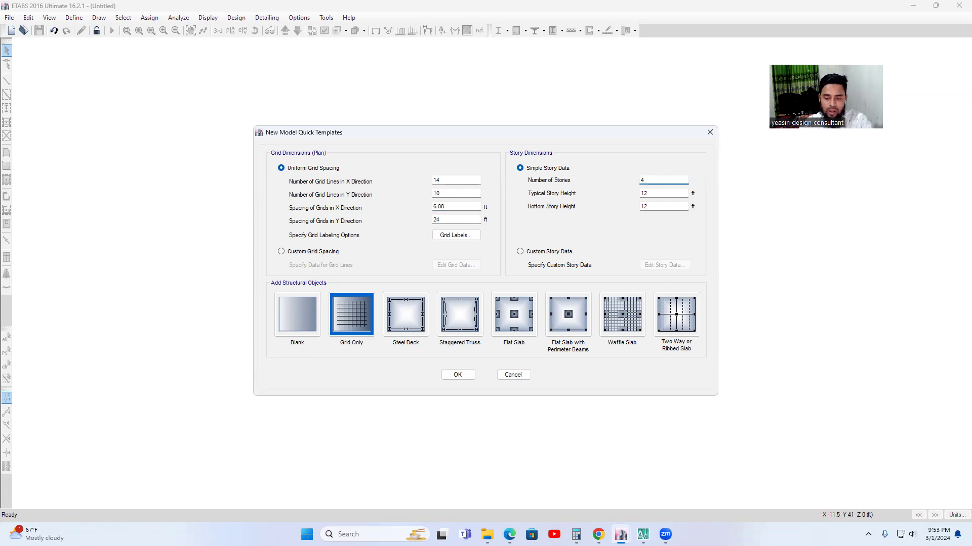
click(642, 534)
scroll(552, 315, down, 5)
scroll(402, 335, up, 4)
scroll(364, 342, down, 3)
middle_drag(357, 343, 556, 325)
scroll(556, 324, up, 2)
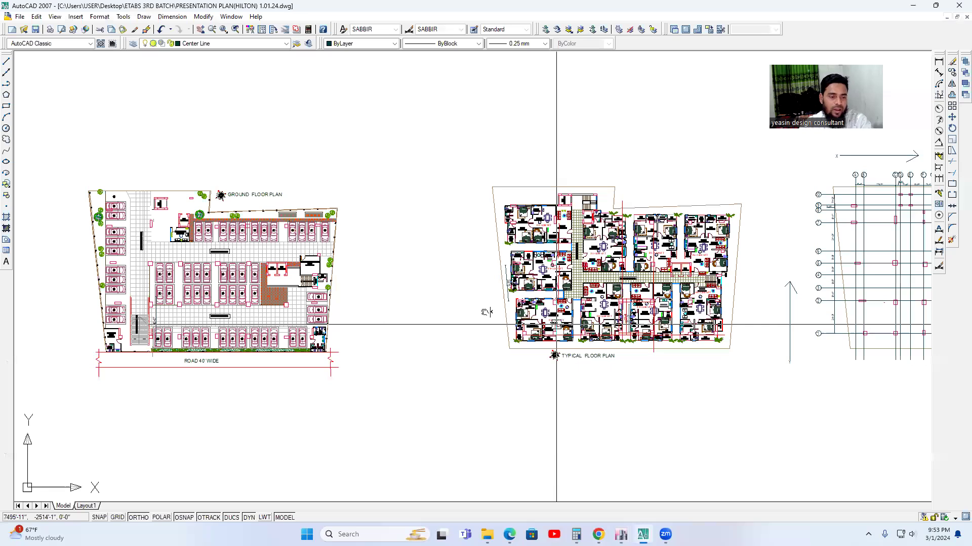
scroll(306, 337, down, 2)
middle_drag(307, 337, 486, 312)
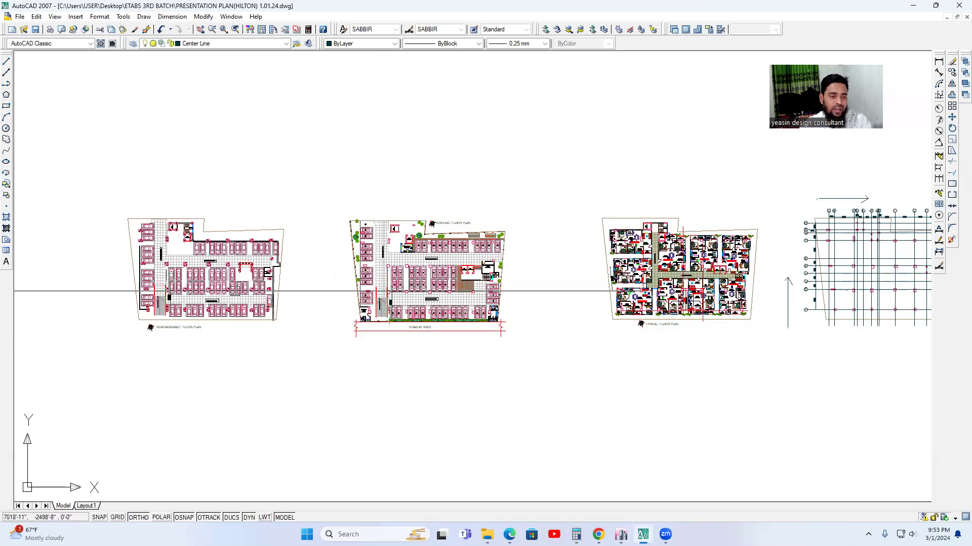
middle_drag(519, 306, 462, 304)
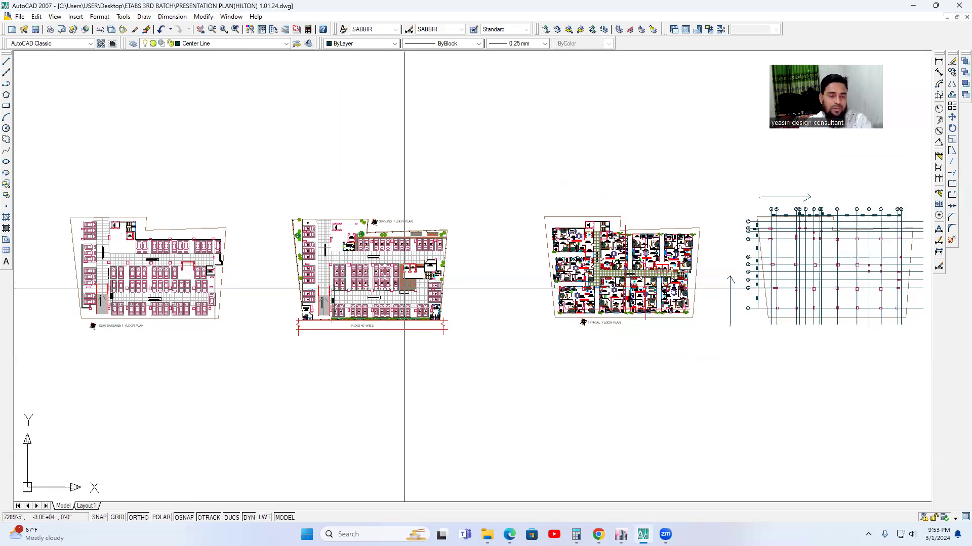
middle_drag(428, 293, 405, 285)
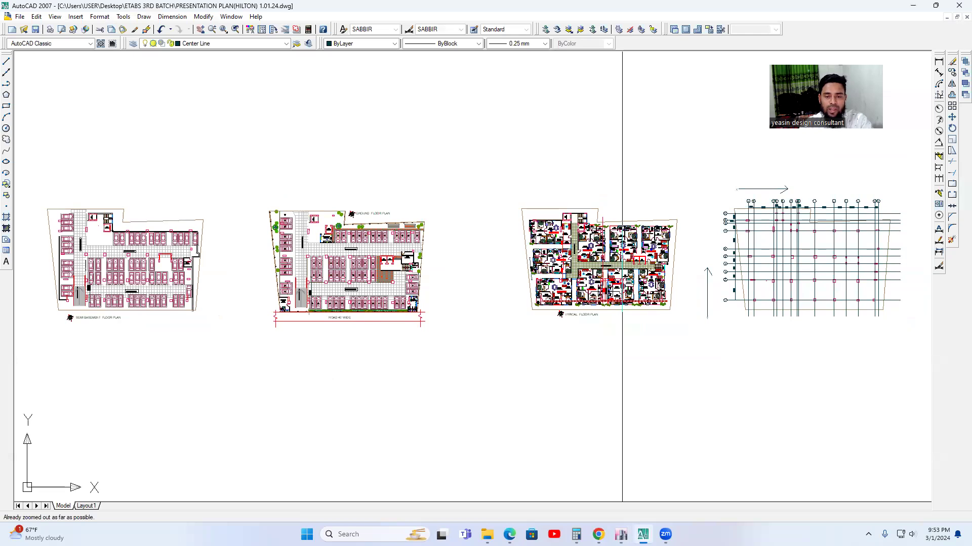
middle_drag(622, 304, 515, 284)
middle_drag(634, 319, 565, 291)
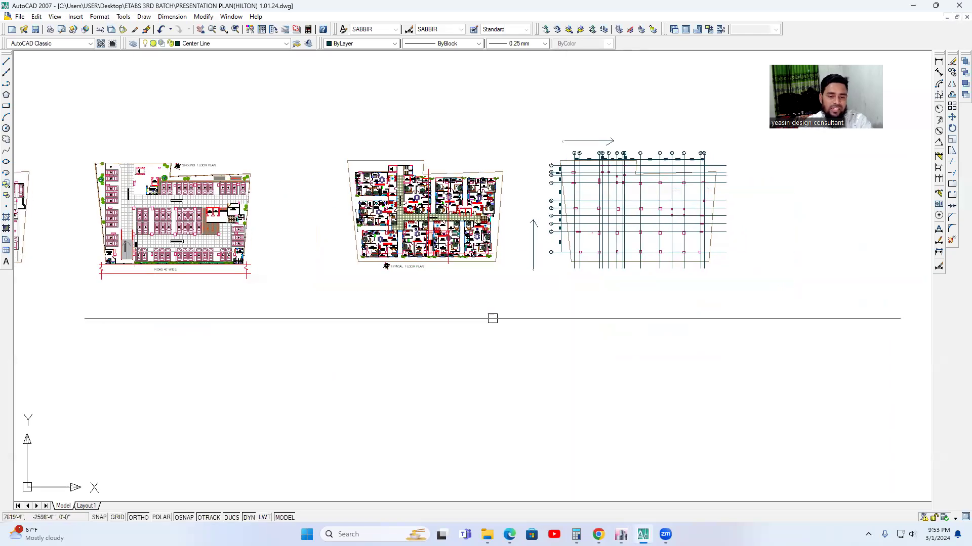
Draw a tall, narrow rectangle in the empty area below and between the typical floor plan and the column layout plan.
click(7, 106)
click(475, 312)
click(529, 445)
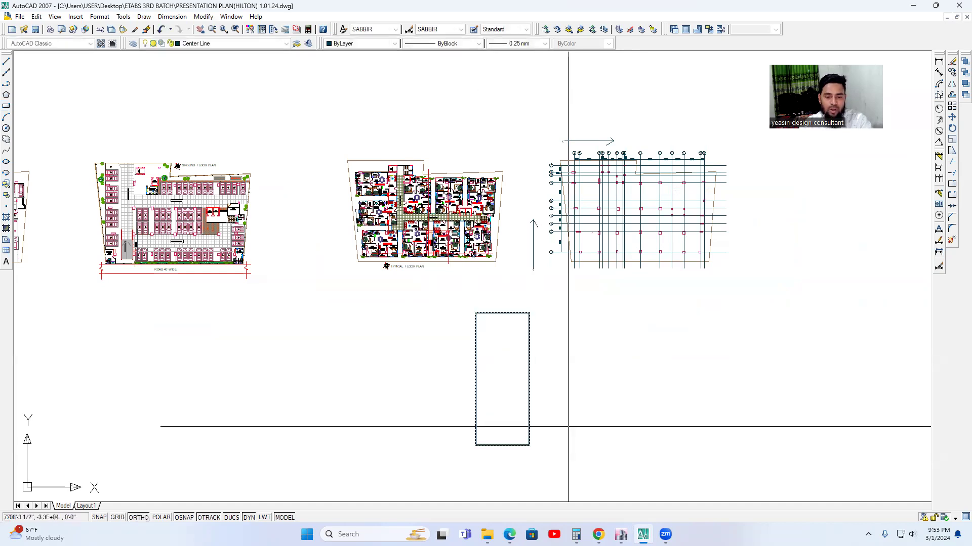
Draw two horizontal level lines across the tall rectangle, one near its base and one near its top.
middle_drag(568, 427, 552, 374)
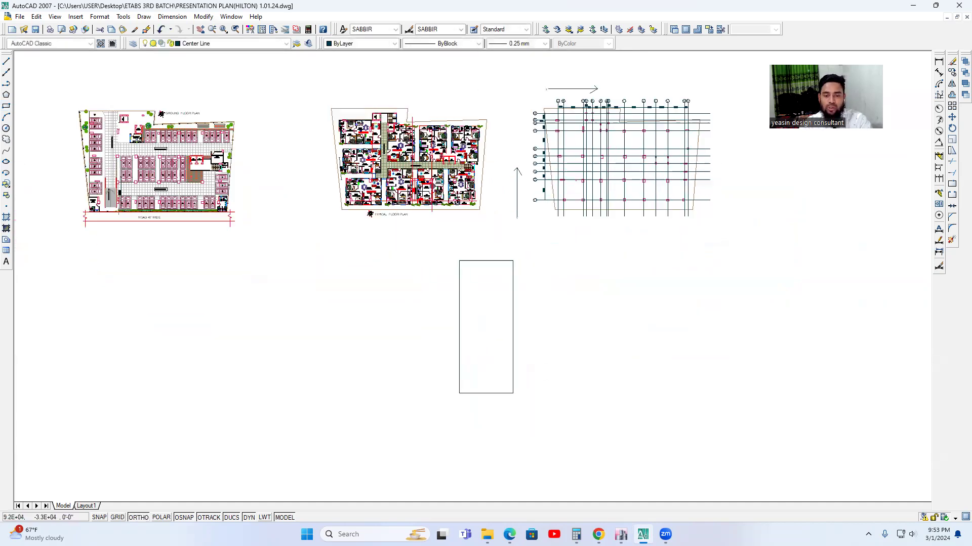
click(4, 87)
click(387, 374)
click(538, 388)
key(Escape)
key(space)
click(429, 272)
click(575, 282)
key(Escape)
Examine the building elevation sketch, comparing the levels above, between and below its two horizontal lines.
scroll(501, 385, up, 3)
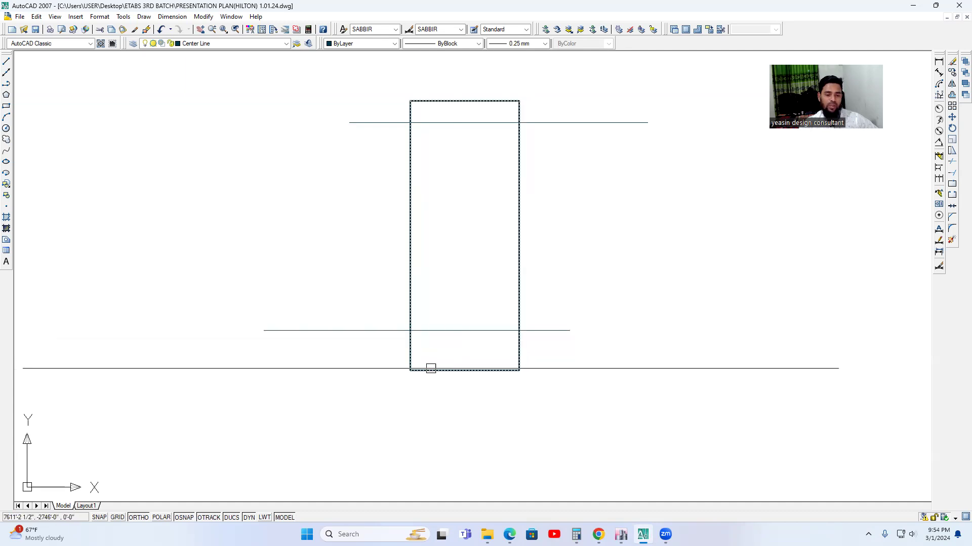
middle_drag(505, 283, 505, 327)
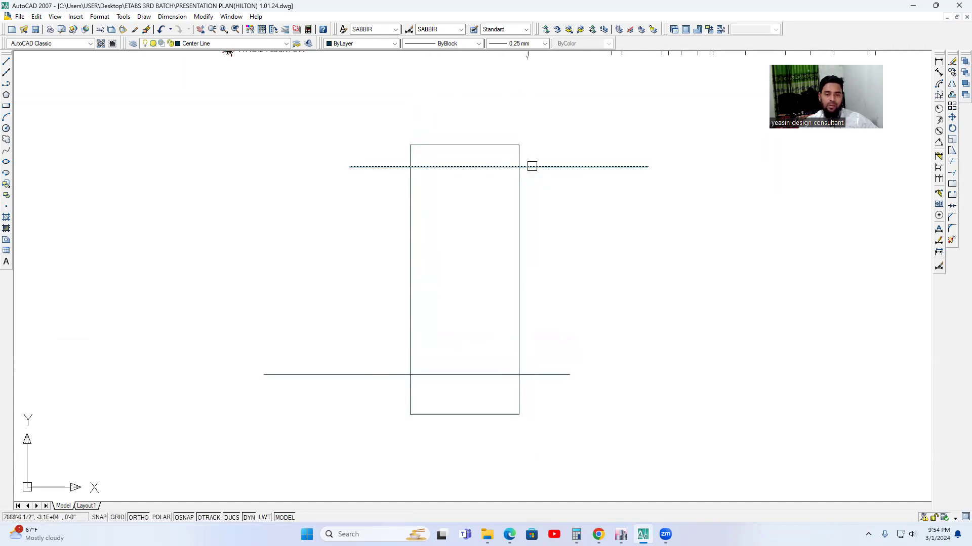
scroll(527, 169, up, 2)
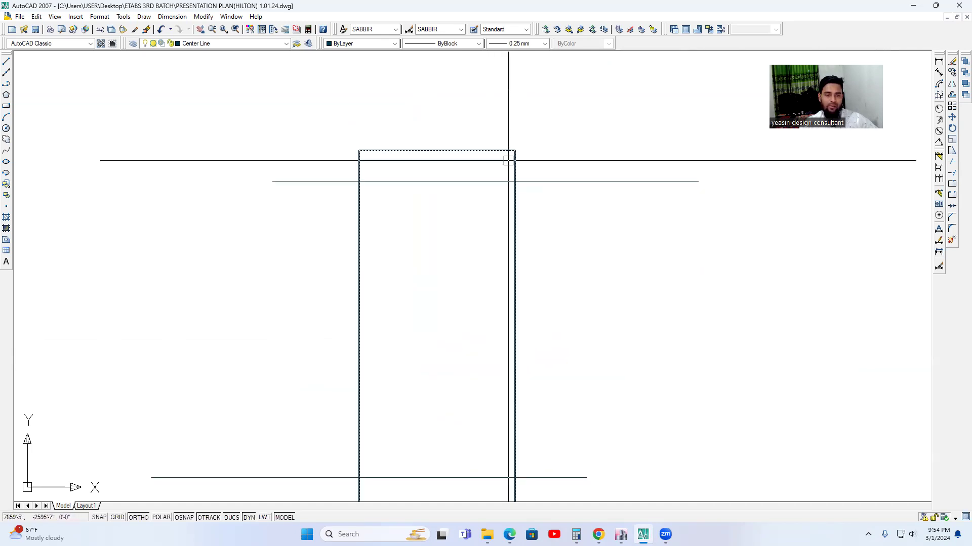
scroll(484, 167, down, 2)
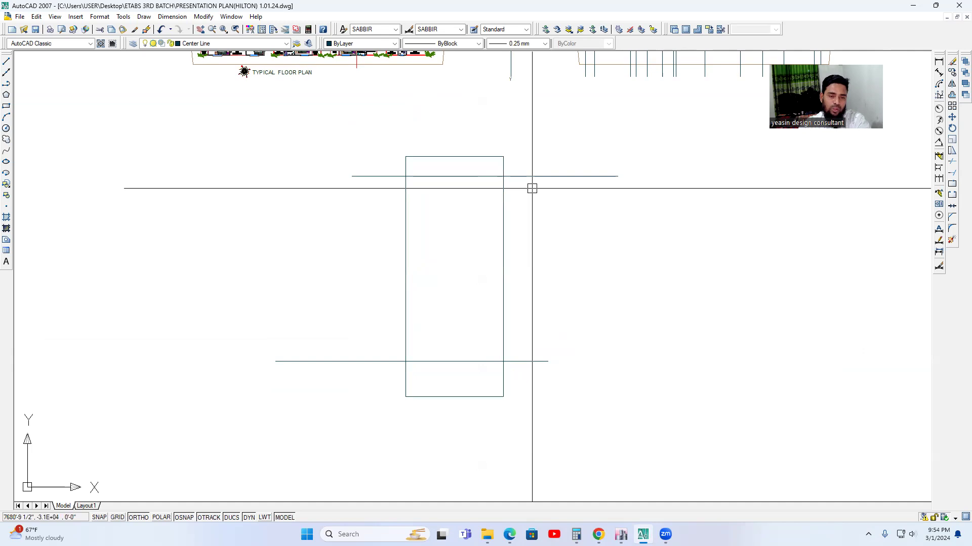
scroll(585, 250, down, 3)
middle_drag(398, 116, 398, 109)
mouse_move(548, 321)
middle_down()
mouse_move(527, 299)
mouse_move(494, 297)
middle_up()
middle_drag(534, 388, 526, 376)
scroll(496, 357, up, 2)
mouse_move(509, 339)
middle_down()
mouse_move(503, 356)
mouse_move(525, 336)
middle_up()
scroll(535, 349, down, 1)
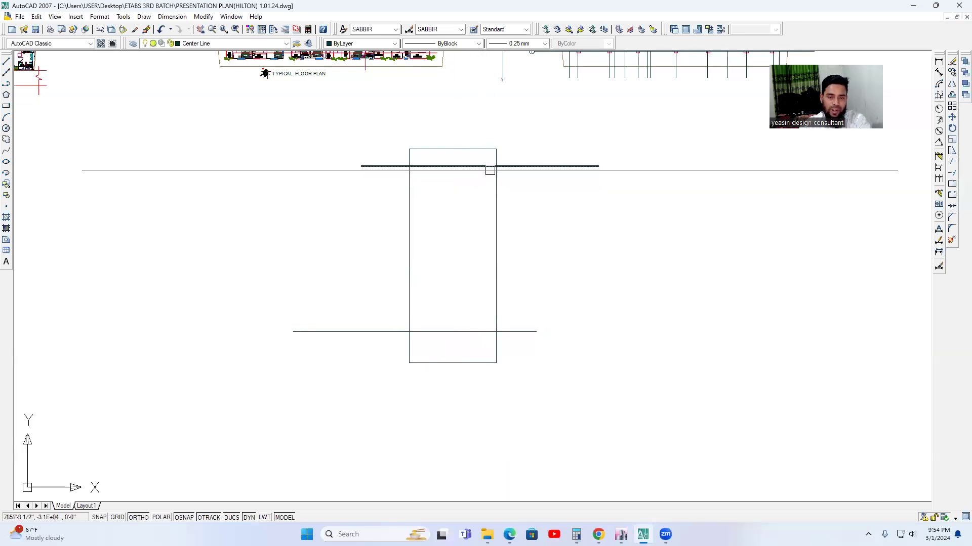
mouse_move(643, 534)
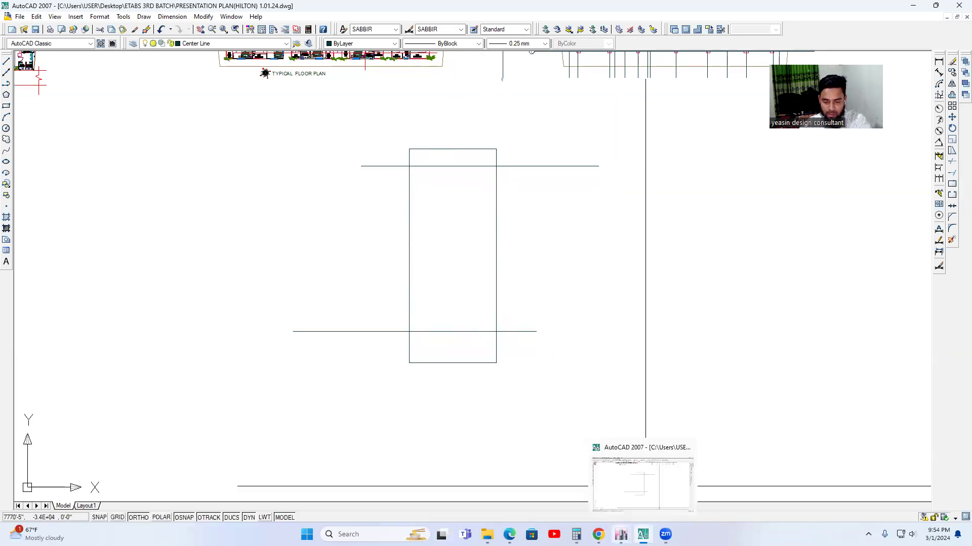
Switch to ETABS and set the number of stories to 17 in the simple story data.
click(591, 451)
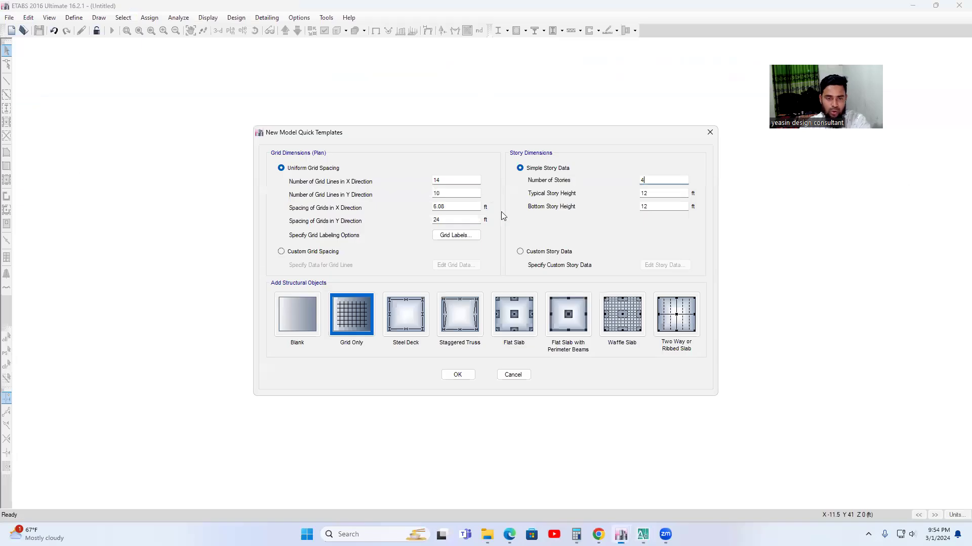
text(7)
click(651, 196)
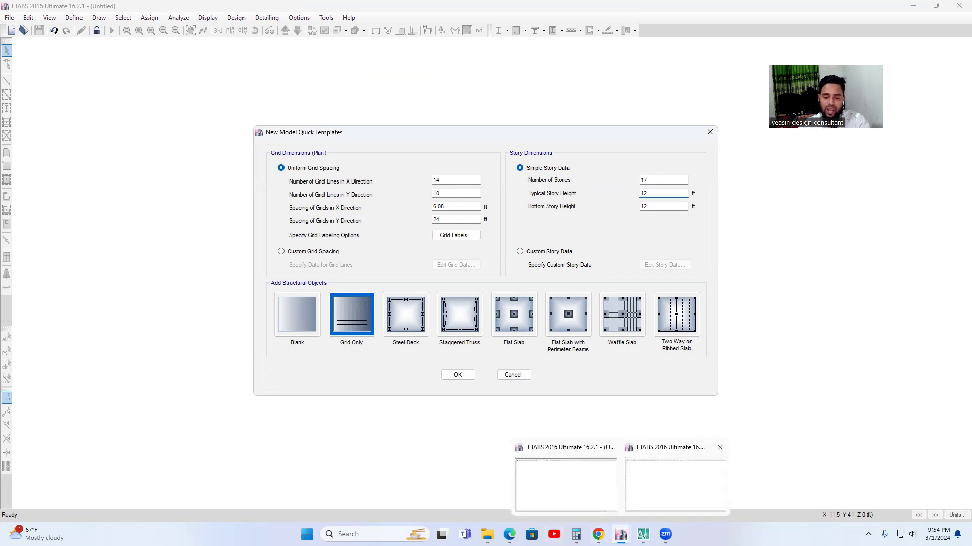
Switch to AutoCAD and copy the elevation sketch's lower level line about 17'-7" straight up.
click(643, 534)
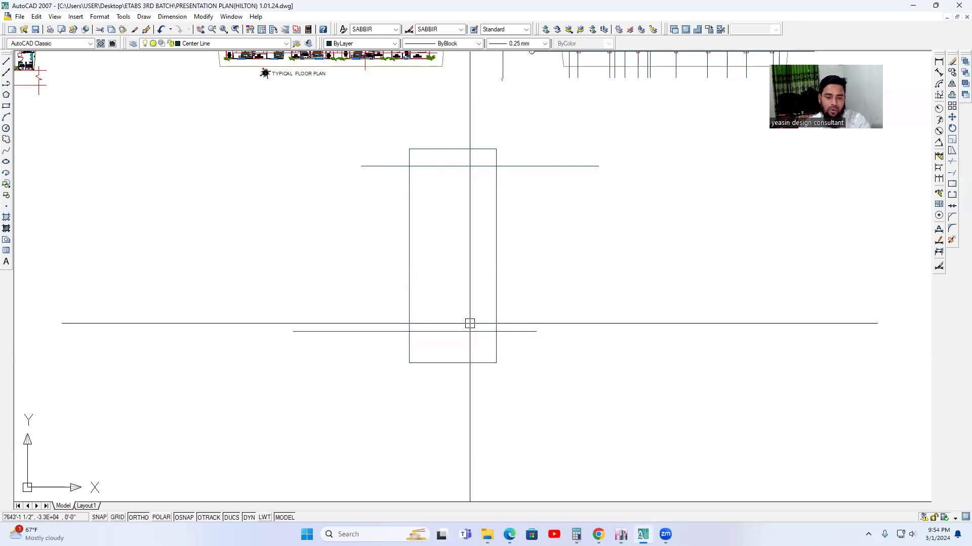
click(459, 337)
click(458, 328)
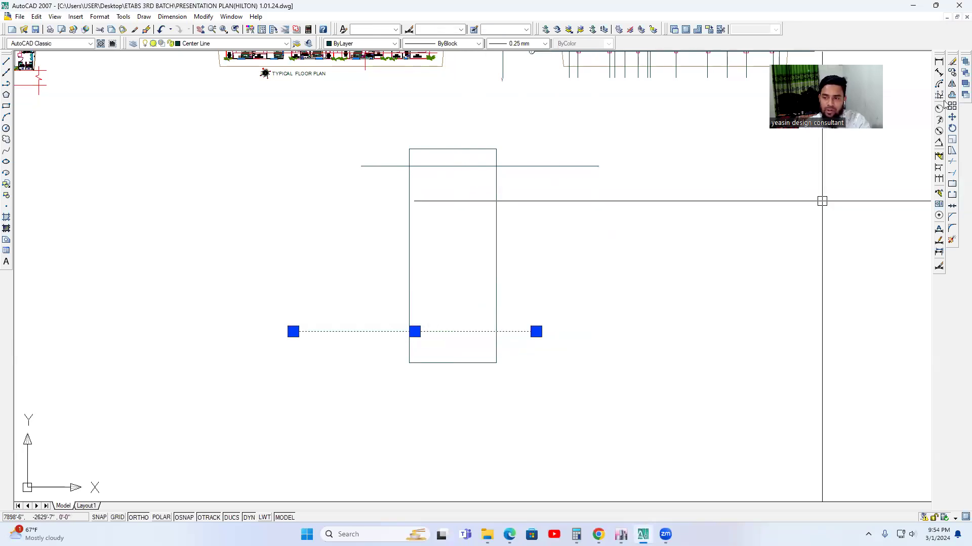
click(952, 72)
click(618, 431)
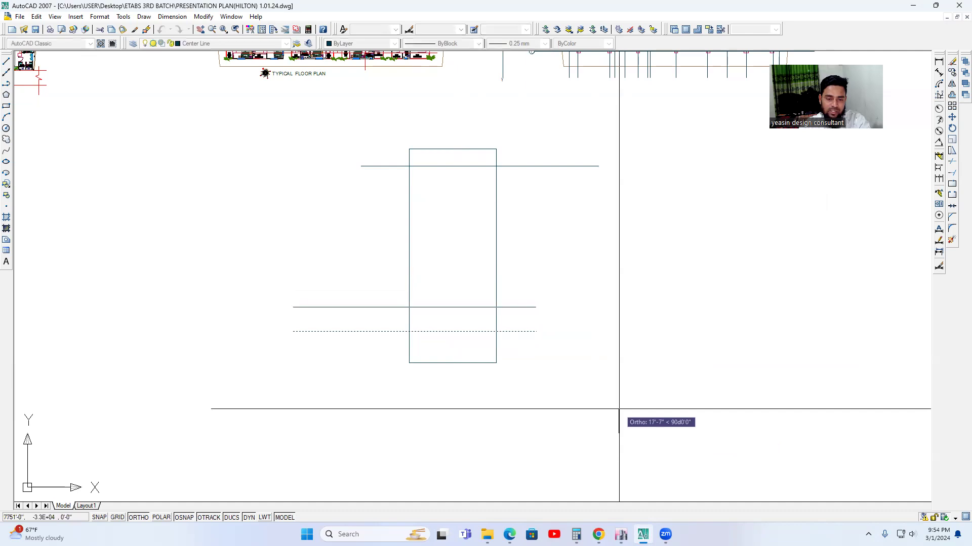
key(Escape)
scroll(500, 323, up, 2)
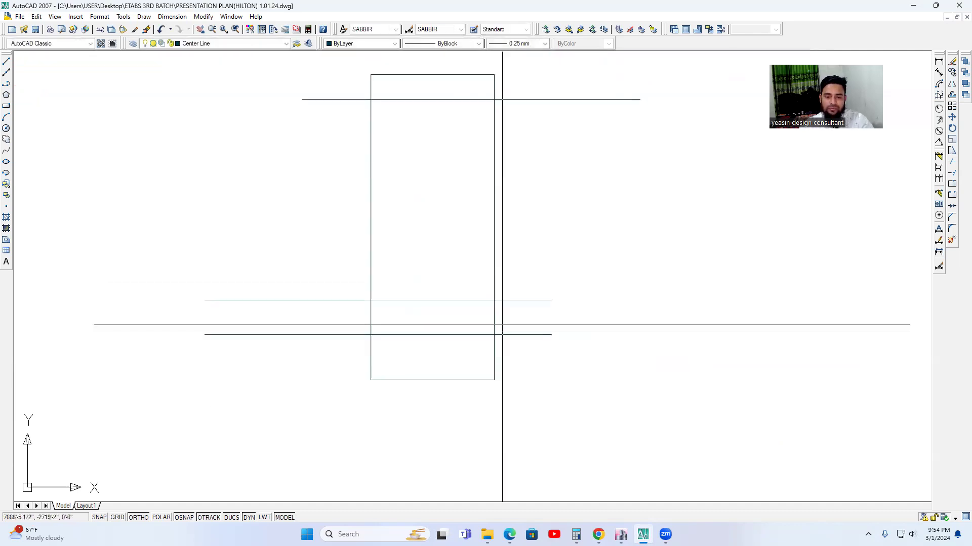
scroll(524, 334, down, 4)
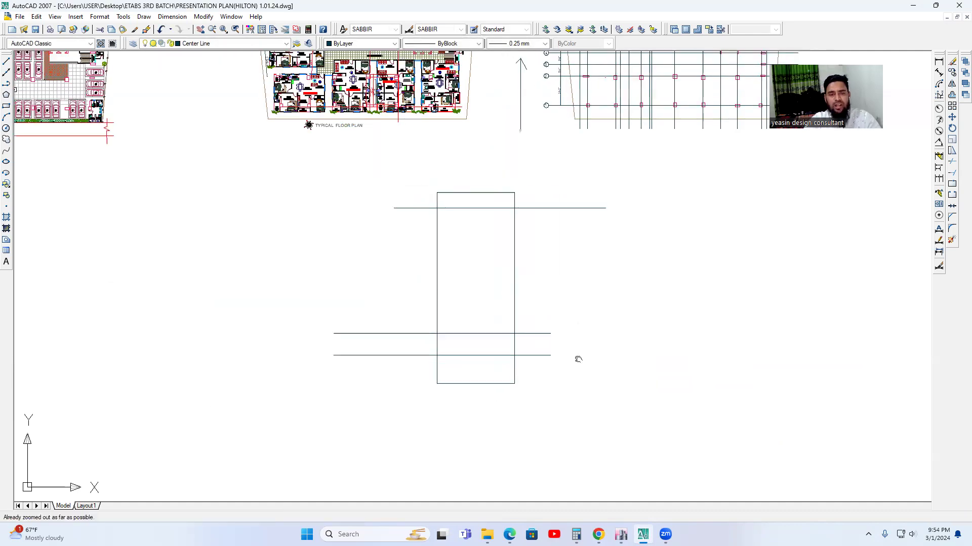
scroll(526, 389, up, 2)
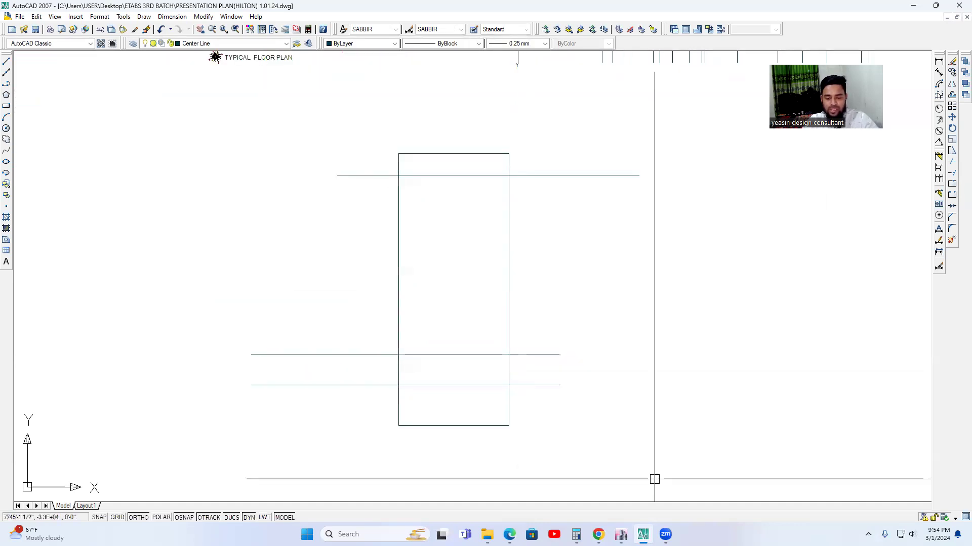
Switch back to ETABS and set the typical story height to 10 ft and the bottom story height to 8 ft.
mouse_move(620, 535)
click(623, 446)
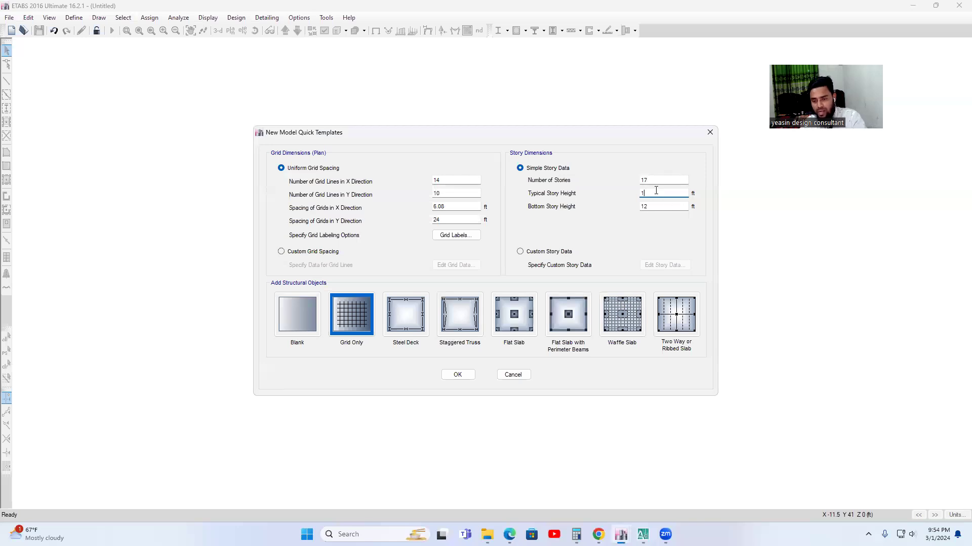
click(664, 207)
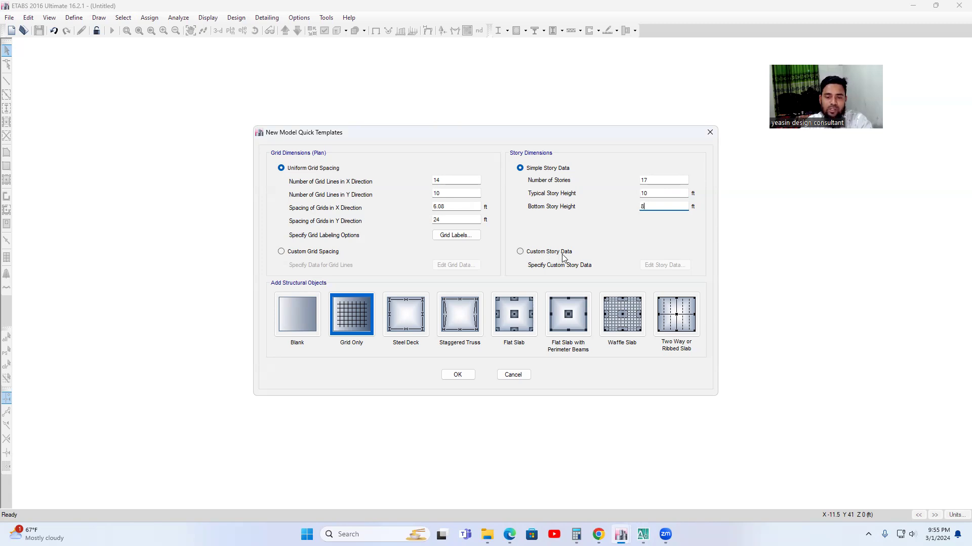
Change to custom story data and rename Story1 as BASEMENT and Story2 as GF.
click(521, 252)
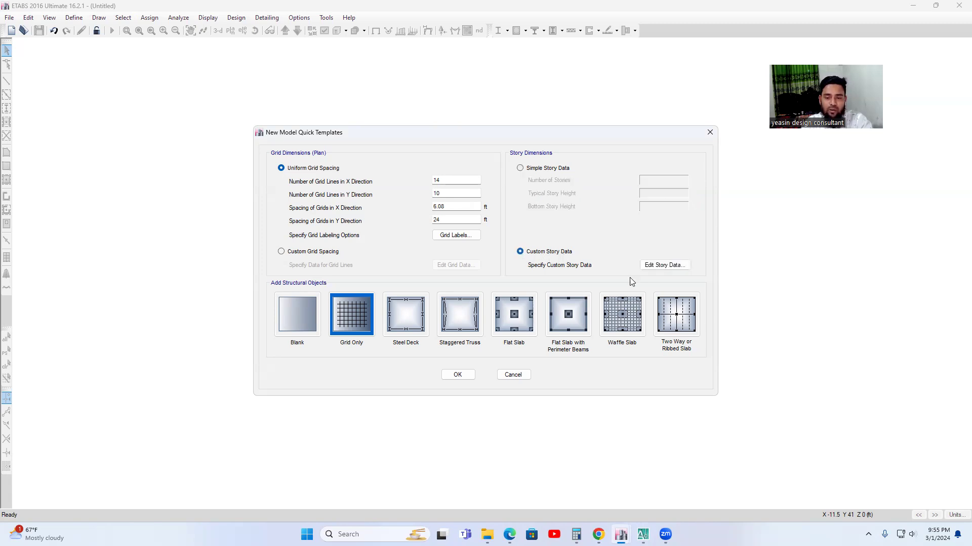
click(667, 266)
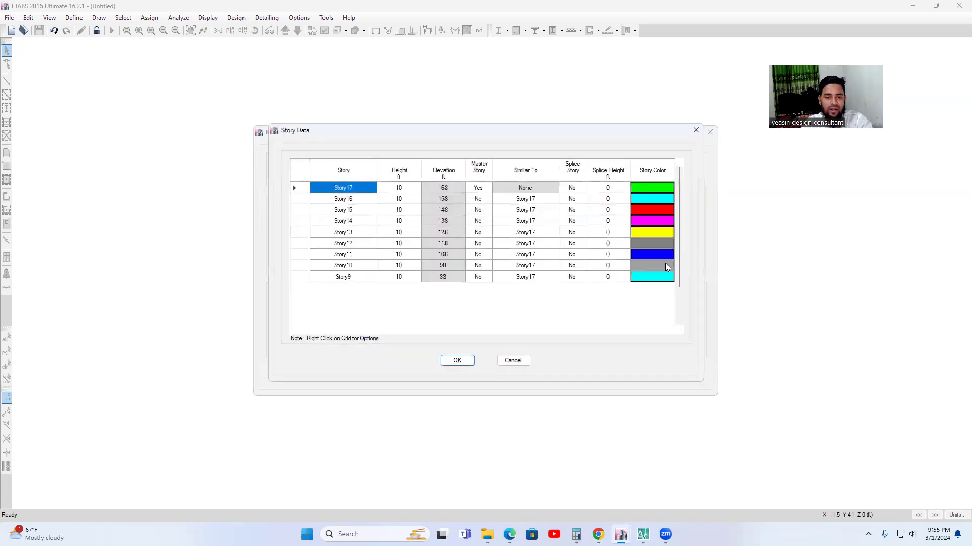
scroll(470, 296, down, 2)
click(355, 310)
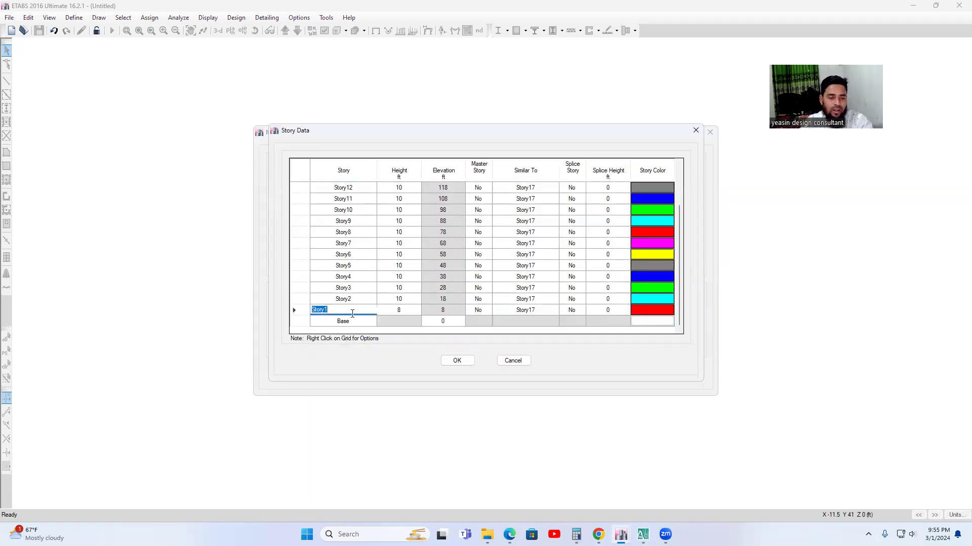
scroll(385, 303, up, 1)
scroll(392, 319, down, 1)
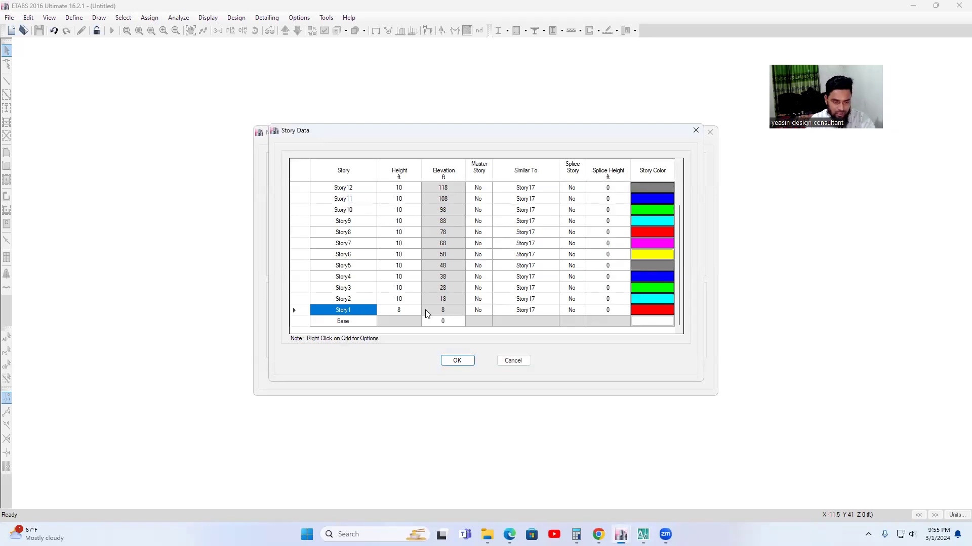
click(372, 311)
text(BASEM)
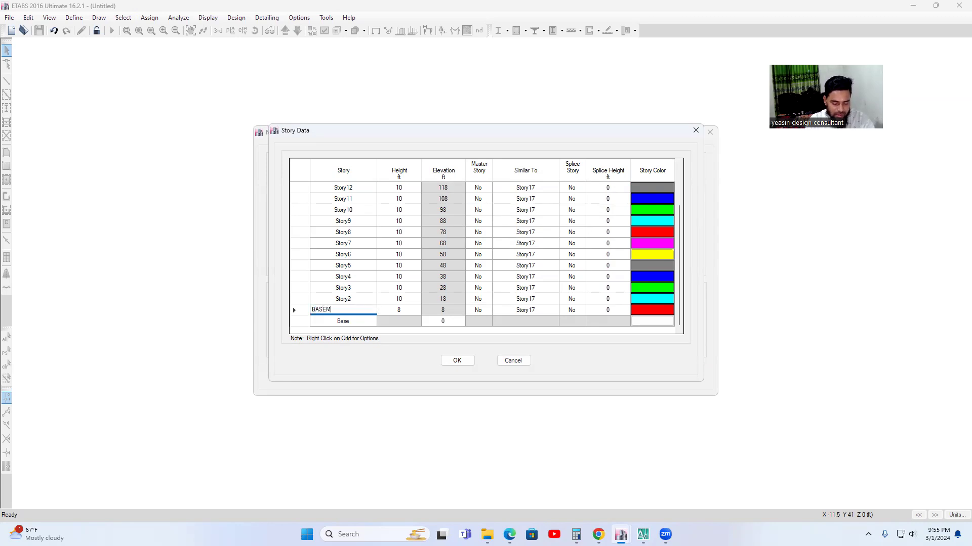
click(358, 298)
text(GF)
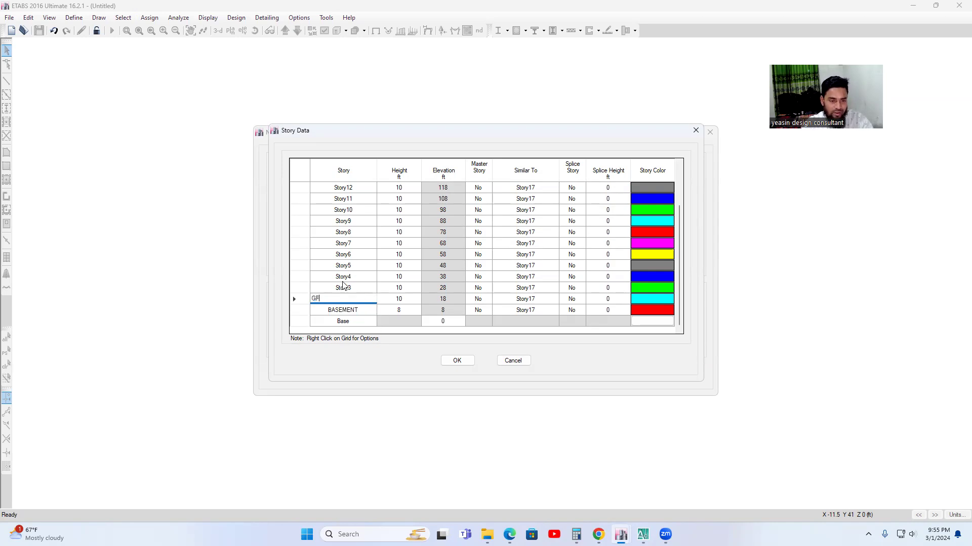
Rename Story3 through Story6 as 1ST, 2ND, 3RD and 4TH.
click(345, 287)
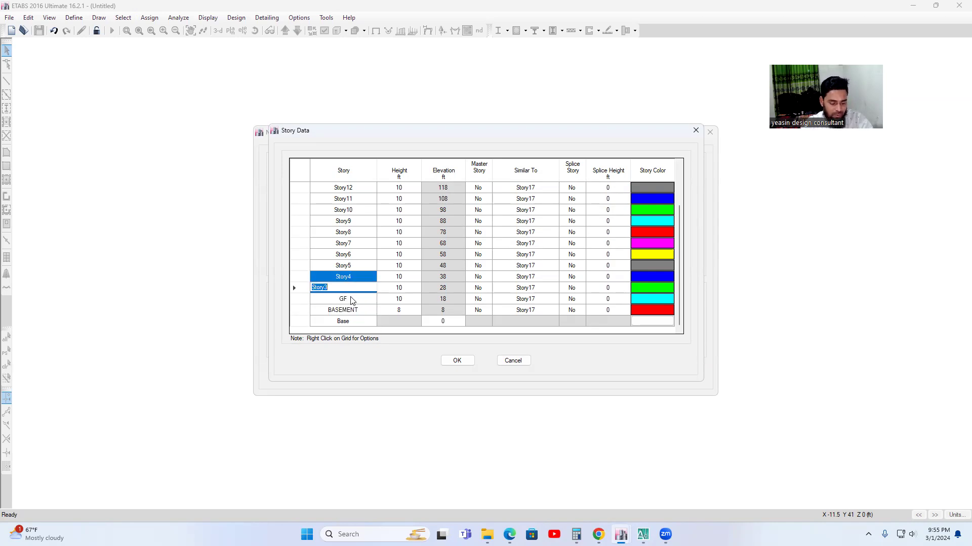
text(1)
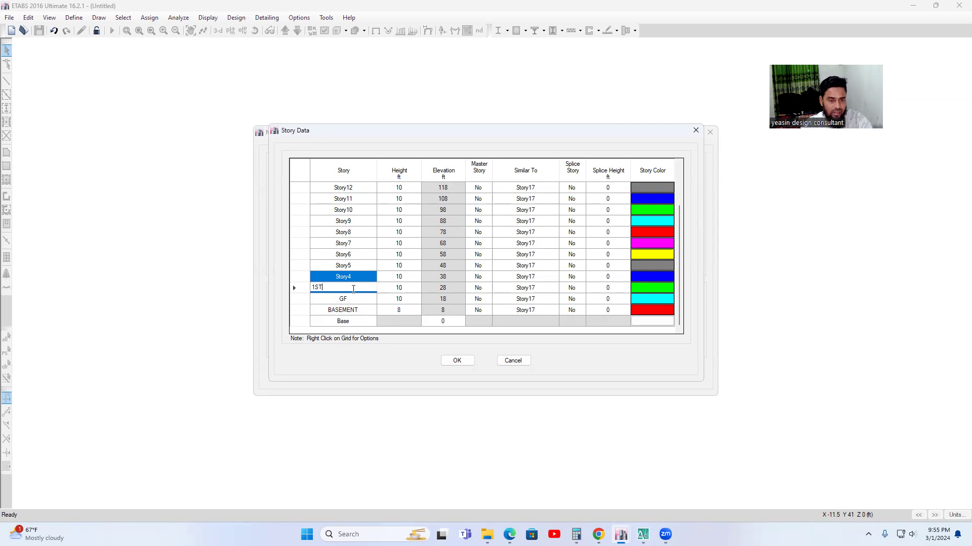
text(ST)
click(347, 276)
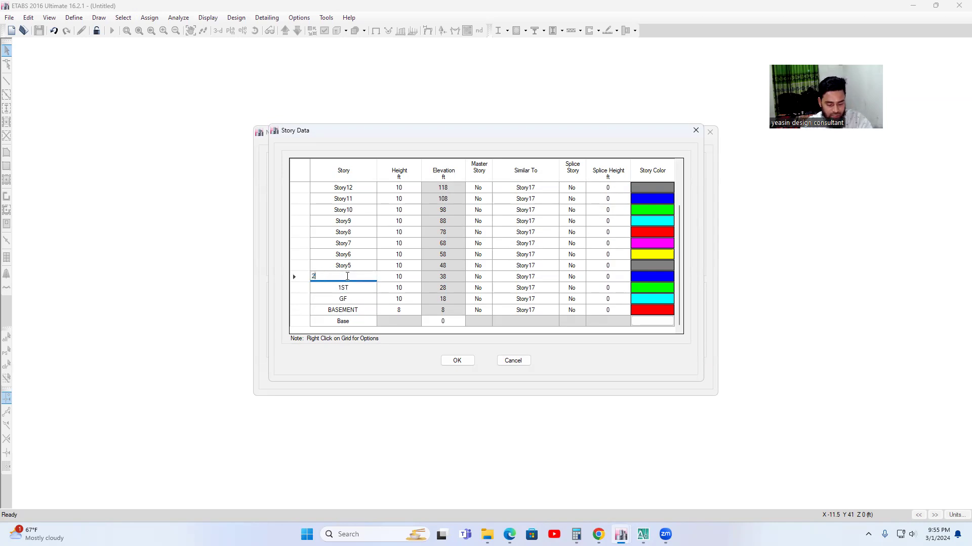
click(345, 266)
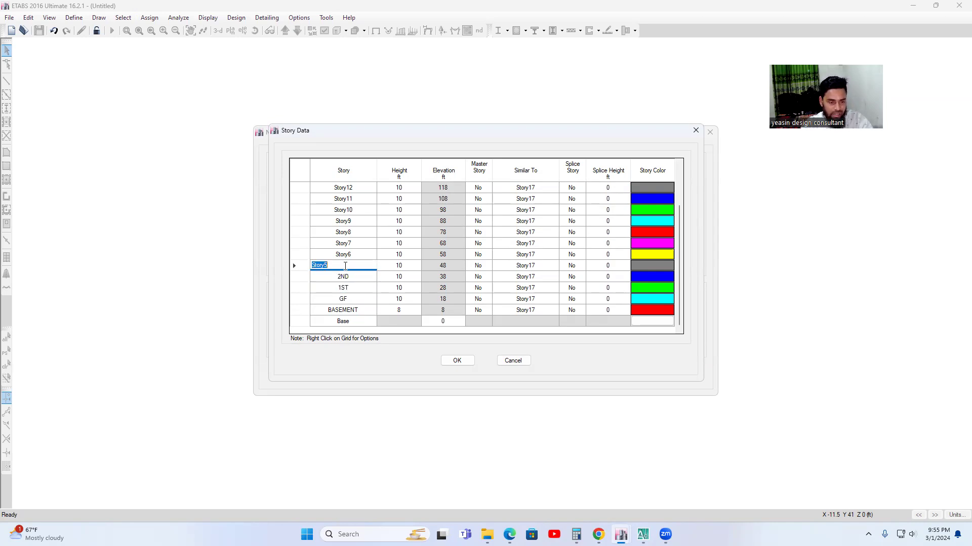
text(3RD)
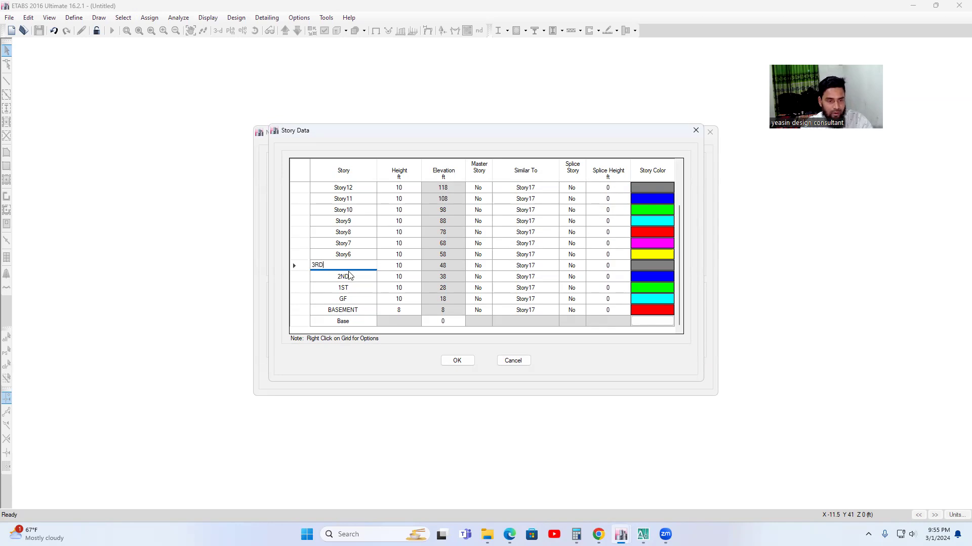
click(343, 254)
text(4TH)
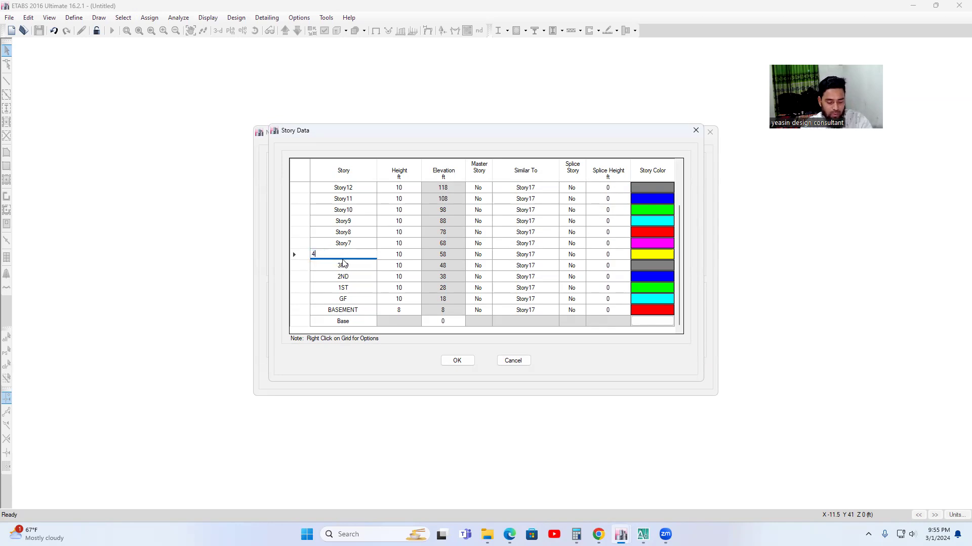
Rename Story7 through Story11 as 5TH, 6TH, 7TH, 8TH and 9TH.
click(344, 243)
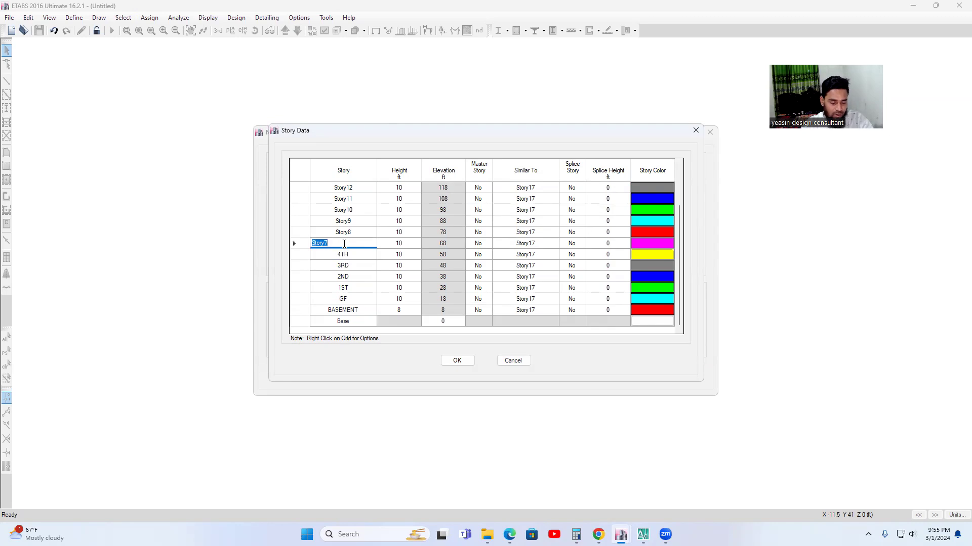
text(5TH)
click(343, 232)
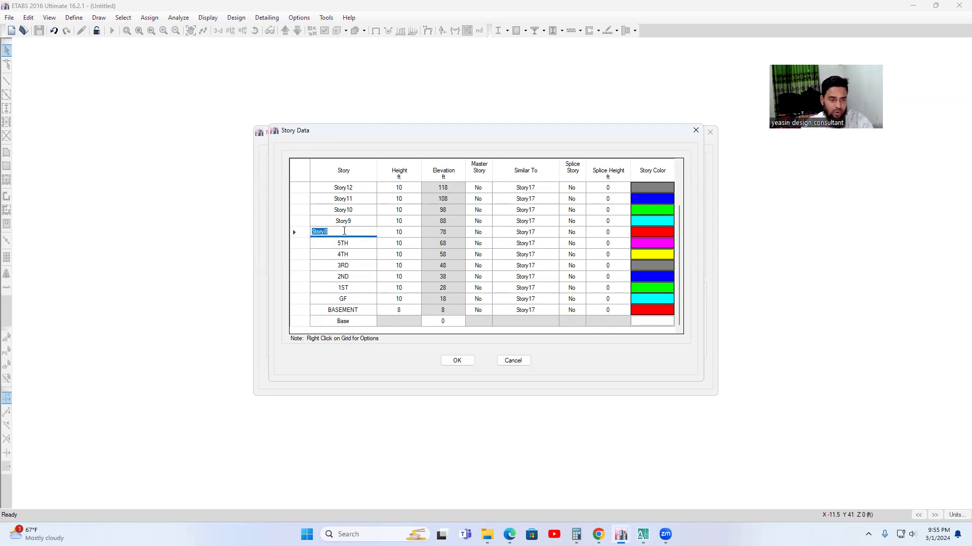
text(6TH)
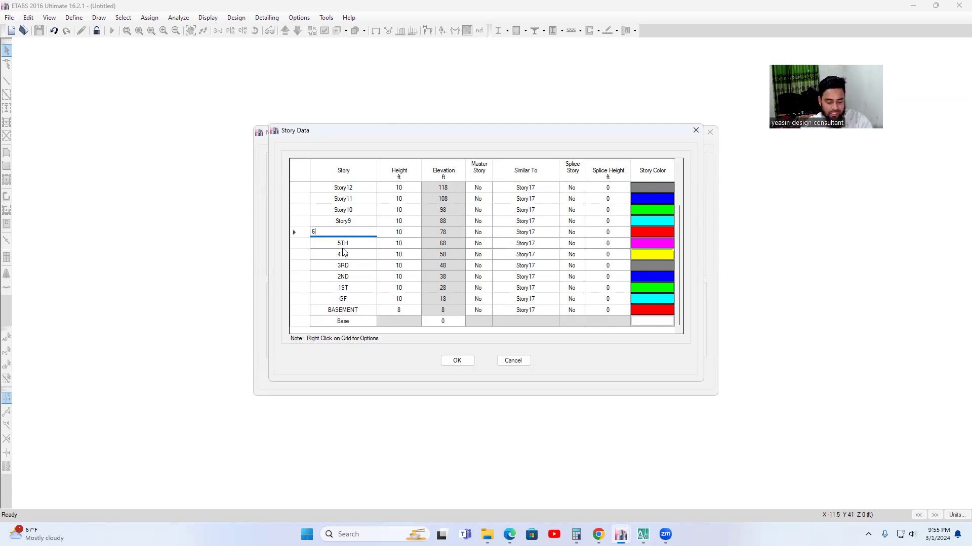
click(348, 222)
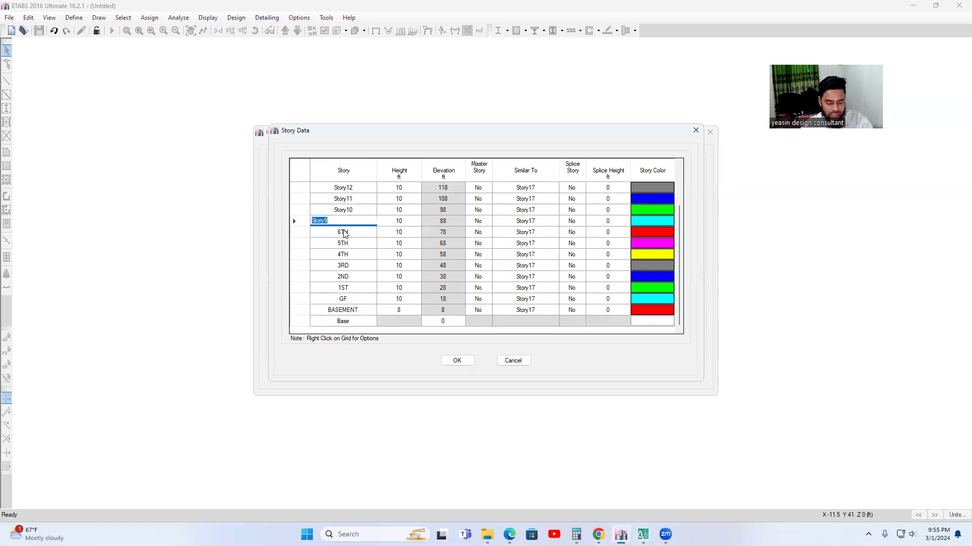
text(7TH)
click(343, 211)
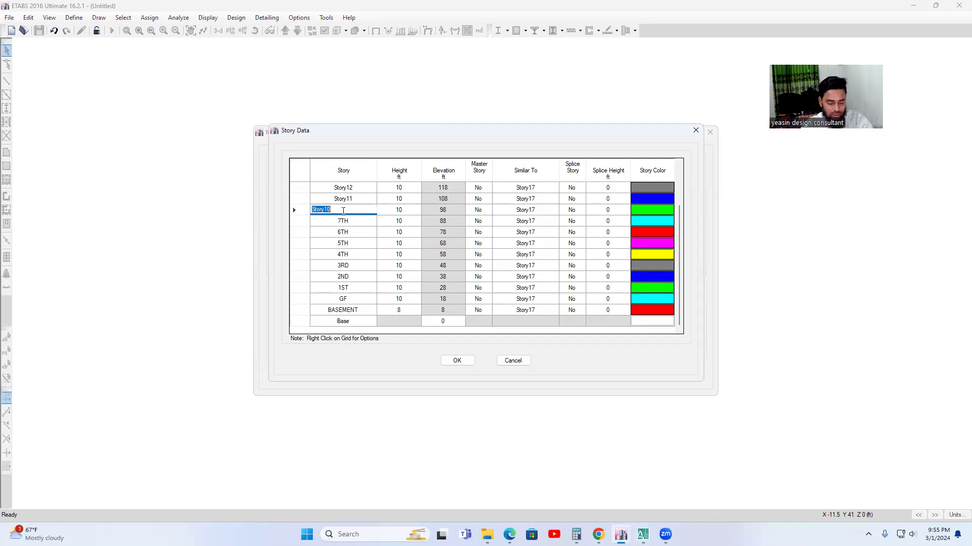
text(8TH)
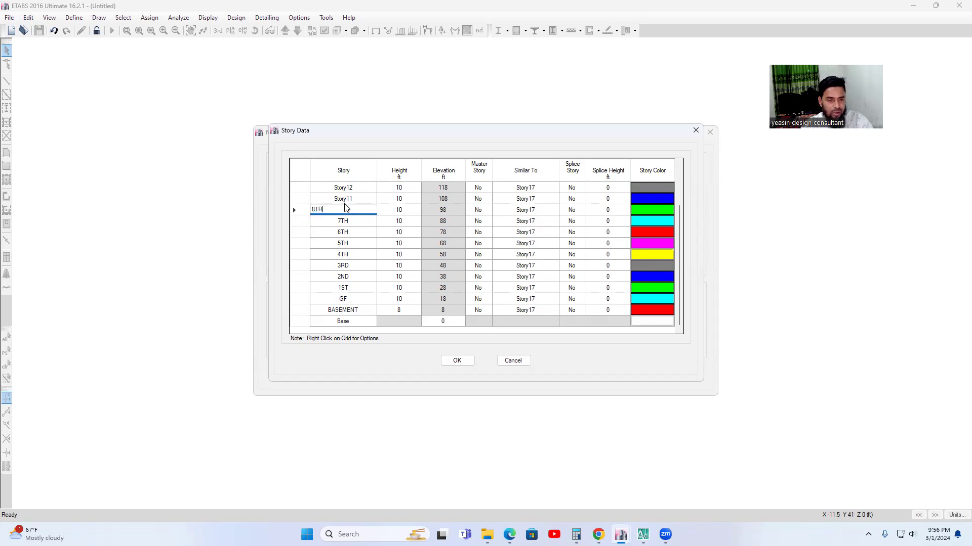
key(Up)
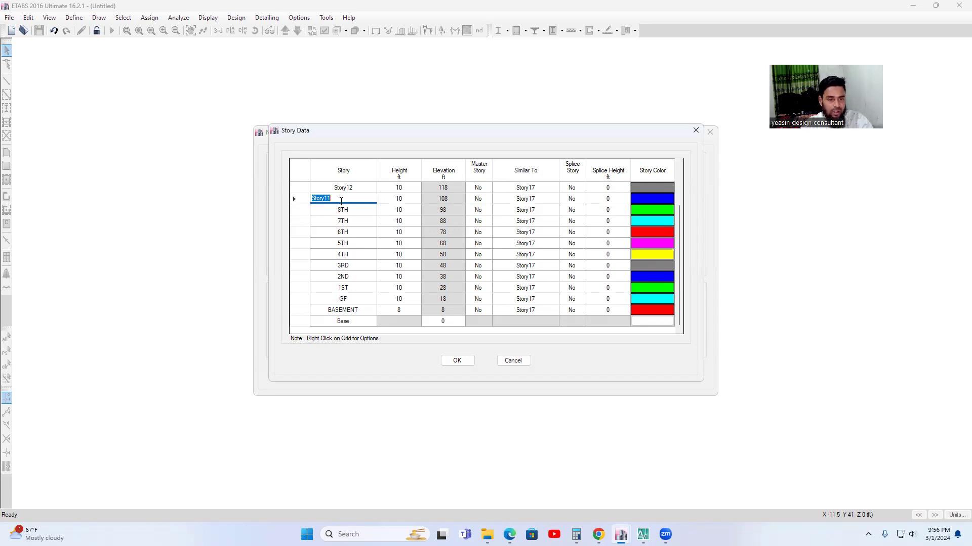
text(9T)
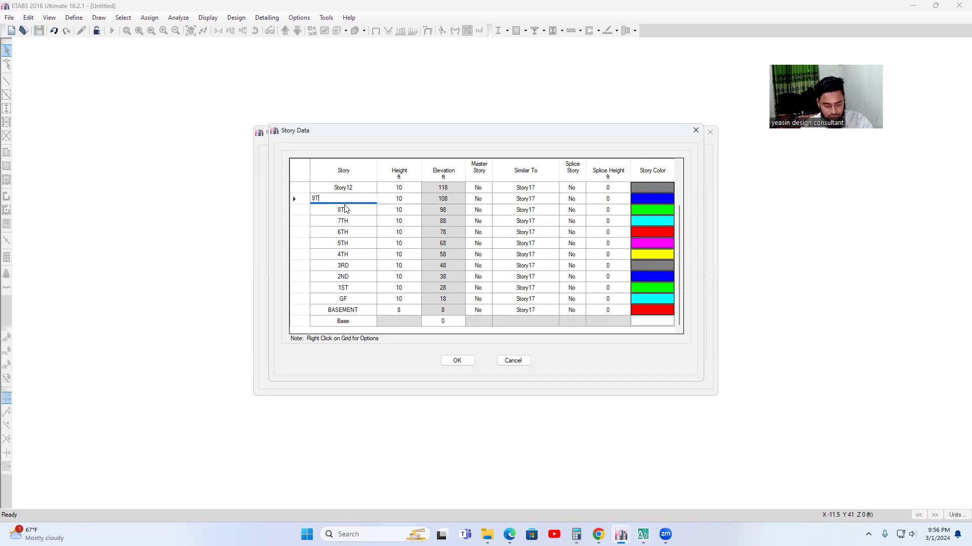
Rename Story12 as 10TH and Story13 as 11TH in the story data.
key(Up)
text(10TH)
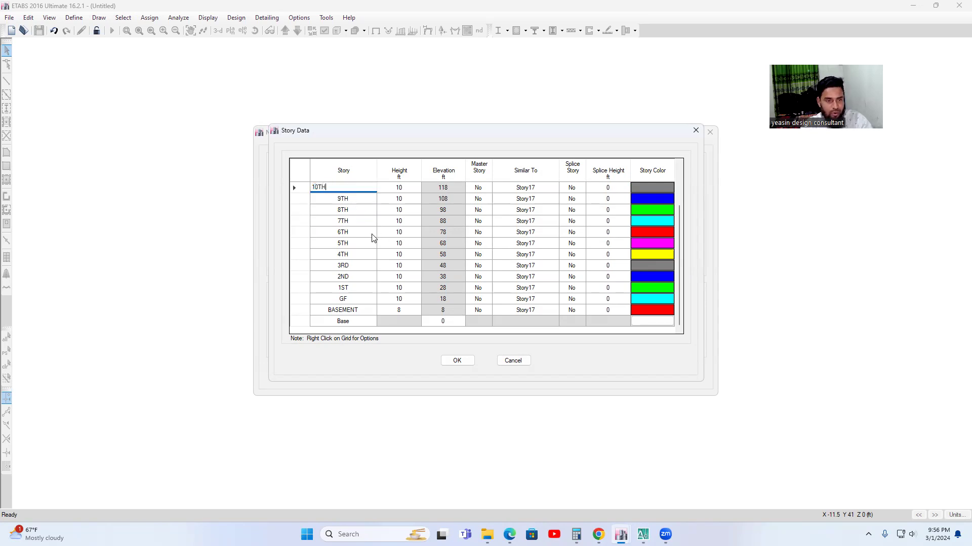
key(Escape)
scroll(371, 241, up, 1)
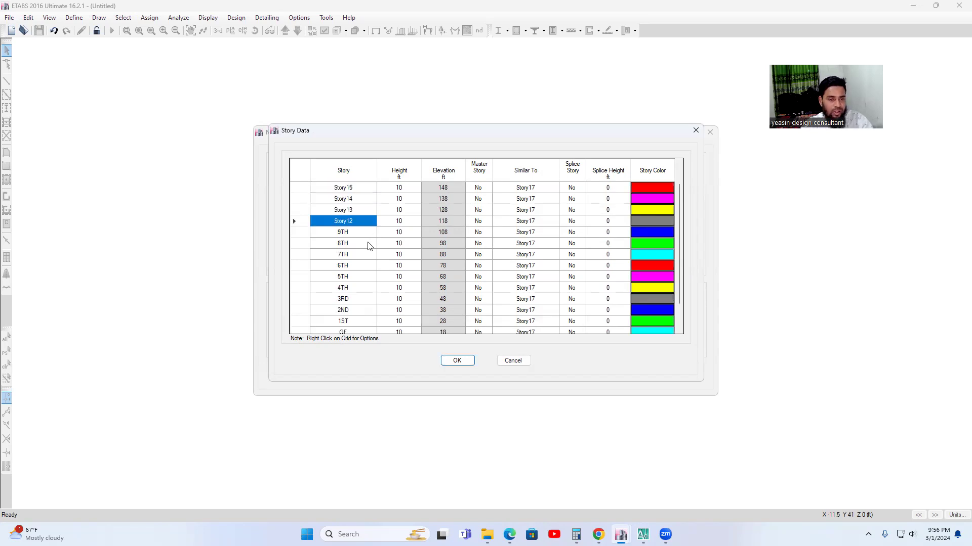
click(351, 221)
text(10T)
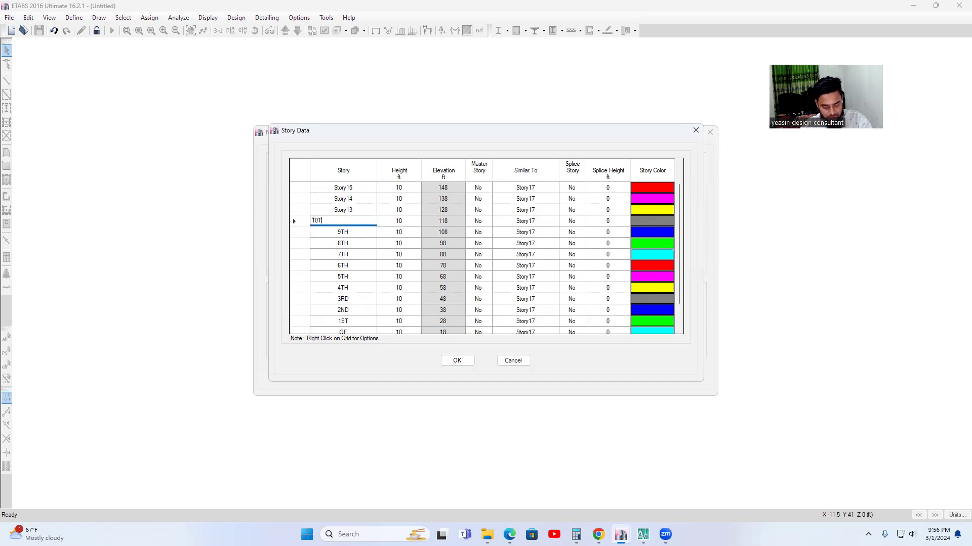
text(H)
key(Up)
text(11TH)
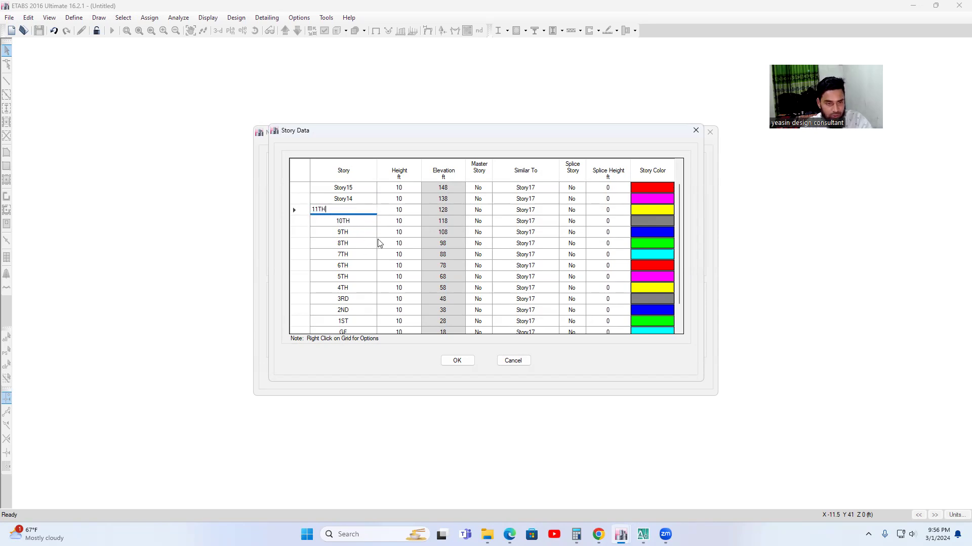
Rename Story14 as 12TH and Story15 as 13TH in the story data.
key(Up)
text(1)
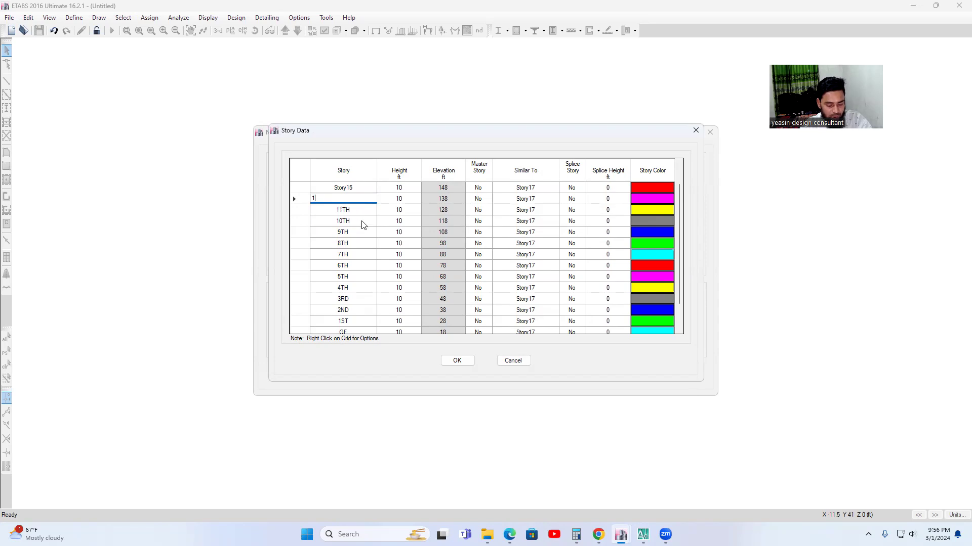
key(Escape)
scroll(362, 229, up, 1)
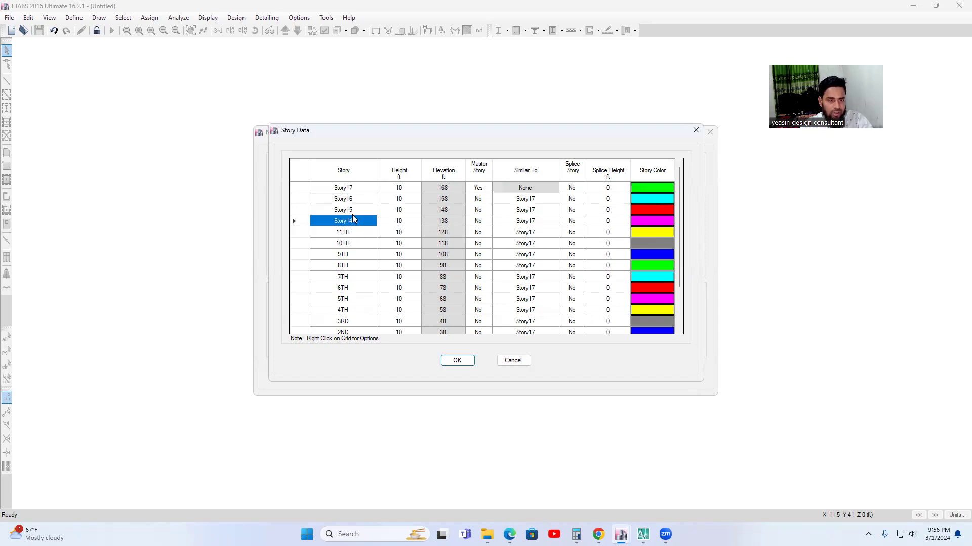
click(354, 223)
text(12TH)
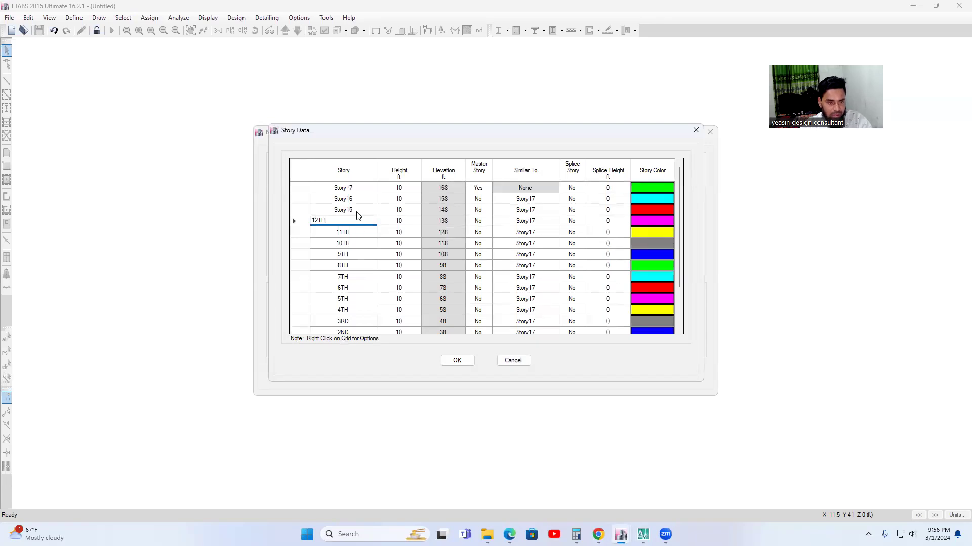
click(357, 212)
text(13)
text(R)
key(BackSpace)
text(TH)
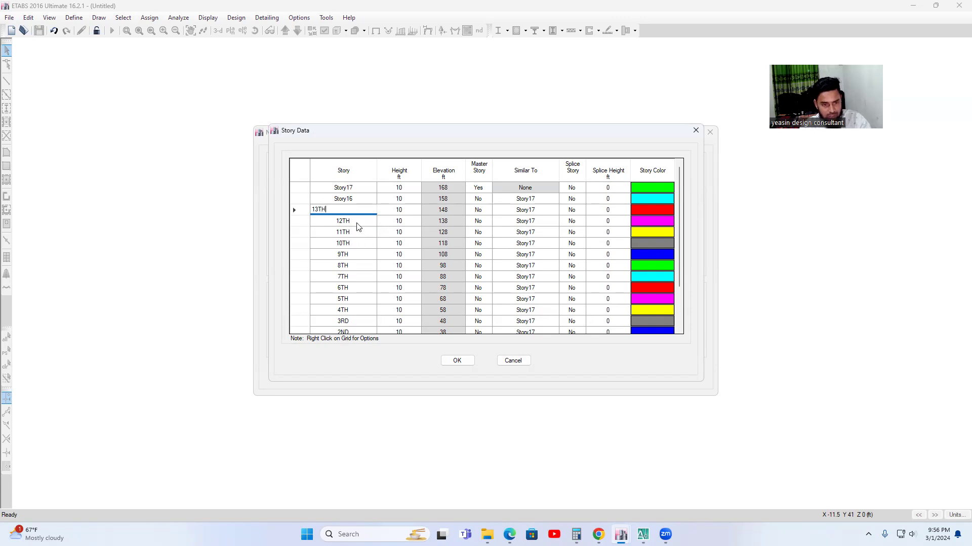
Rename Story16 as 14TH and Story17 as TOP, and accept the custom story data.
click(343, 199)
text(14TH)
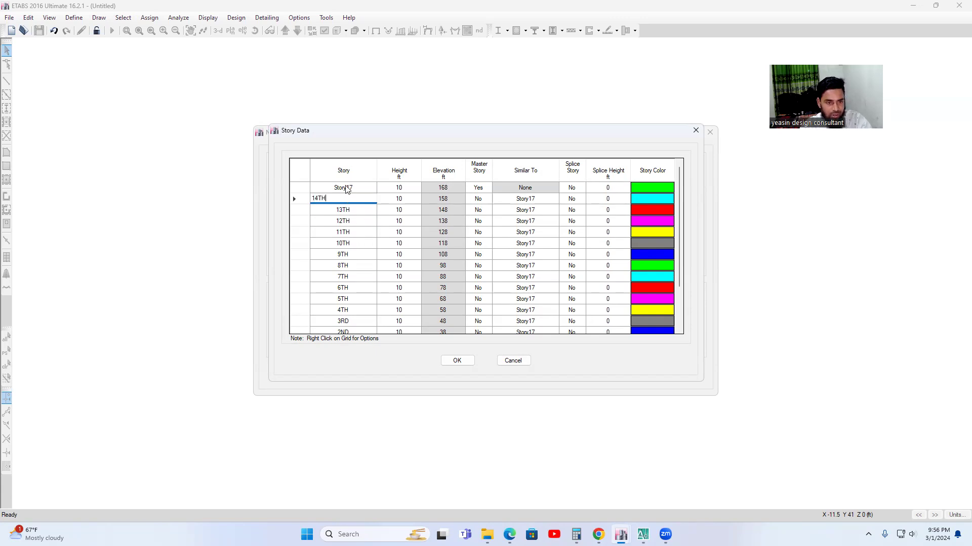
click(348, 189)
text(TOP)
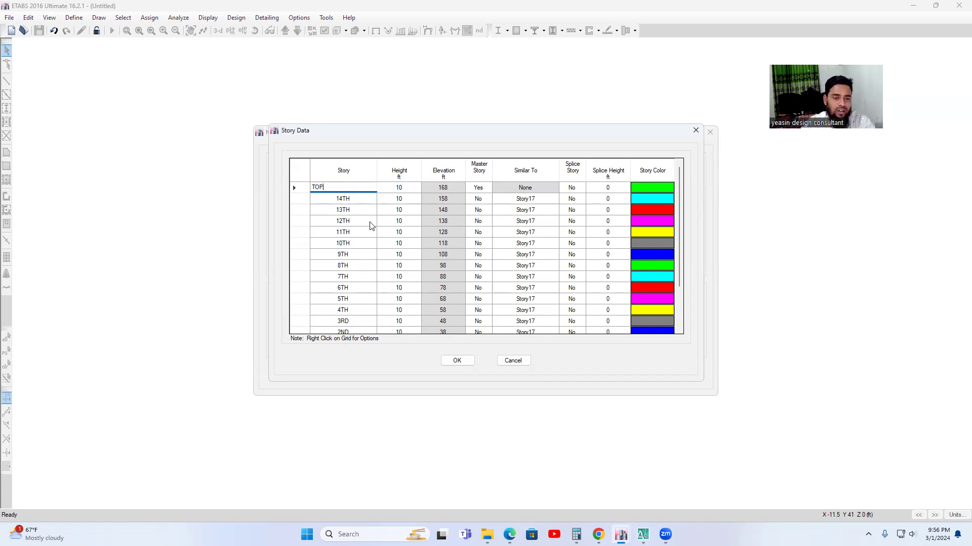
scroll(403, 318, down, 2)
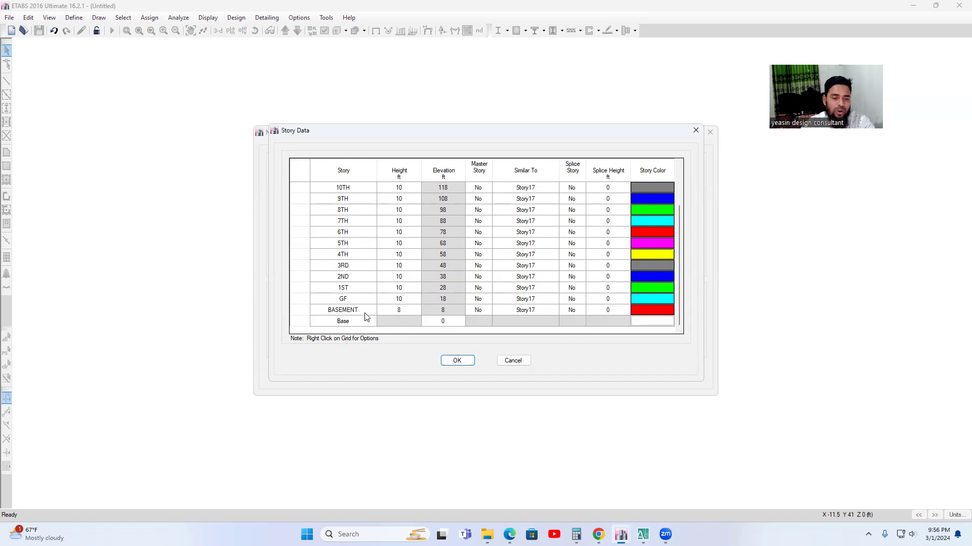
scroll(364, 317, up, 2)
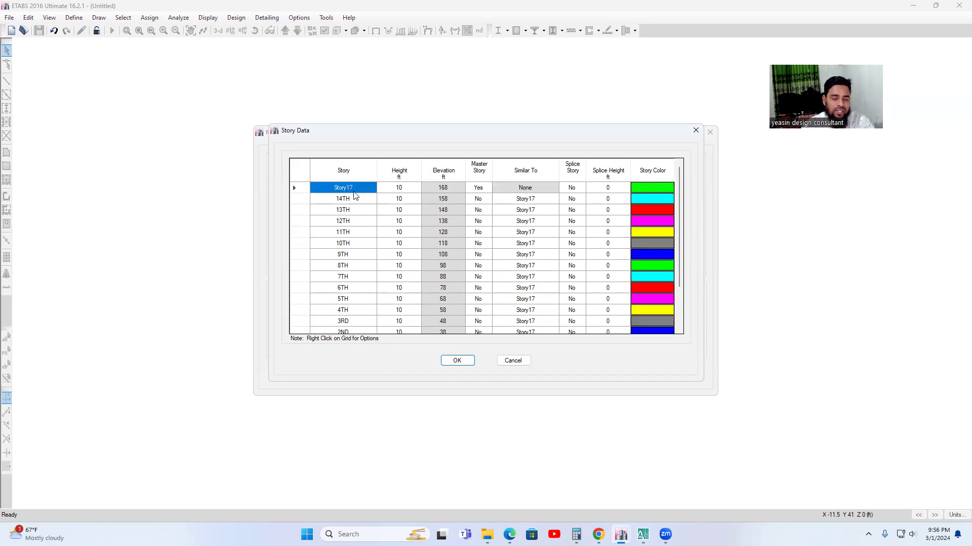
scroll(369, 303, down, 1)
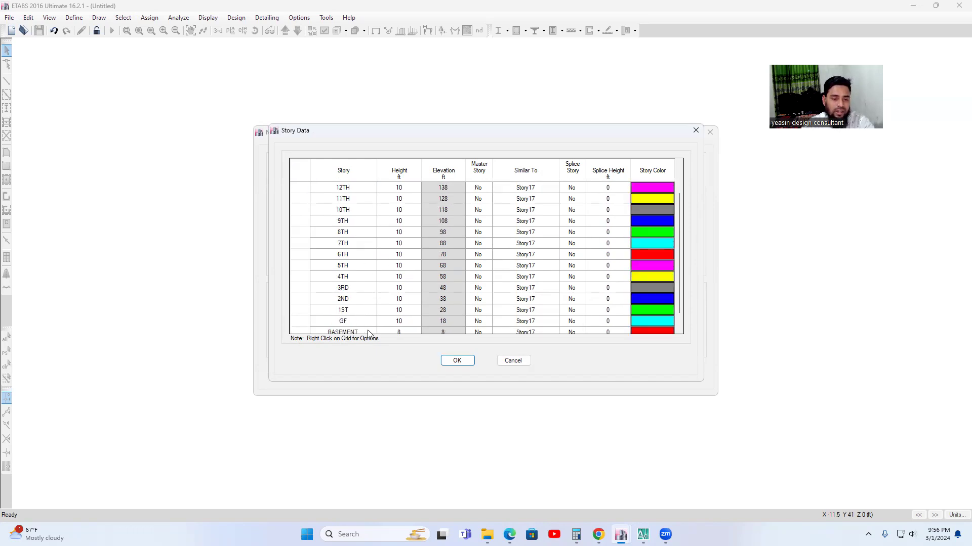
scroll(379, 319, down, 1)
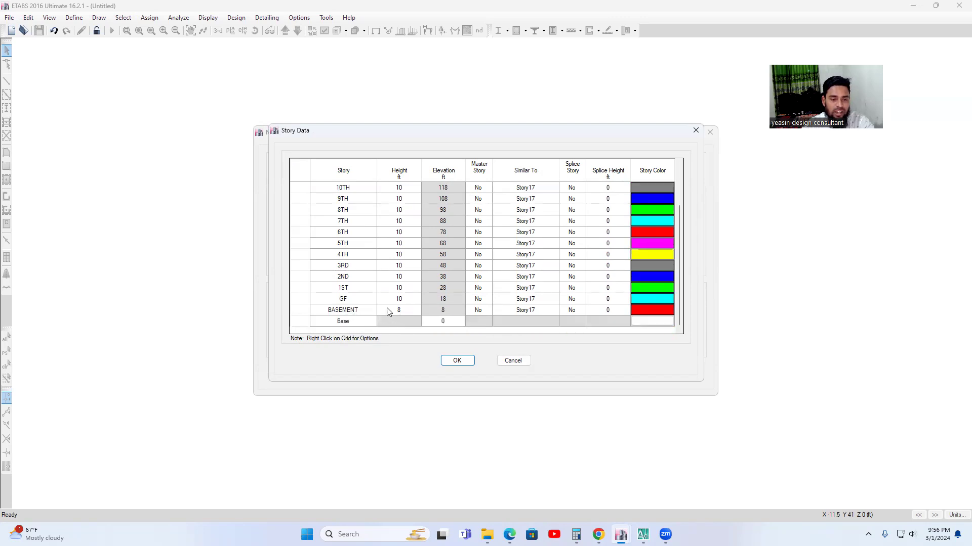
scroll(389, 309, up, 2)
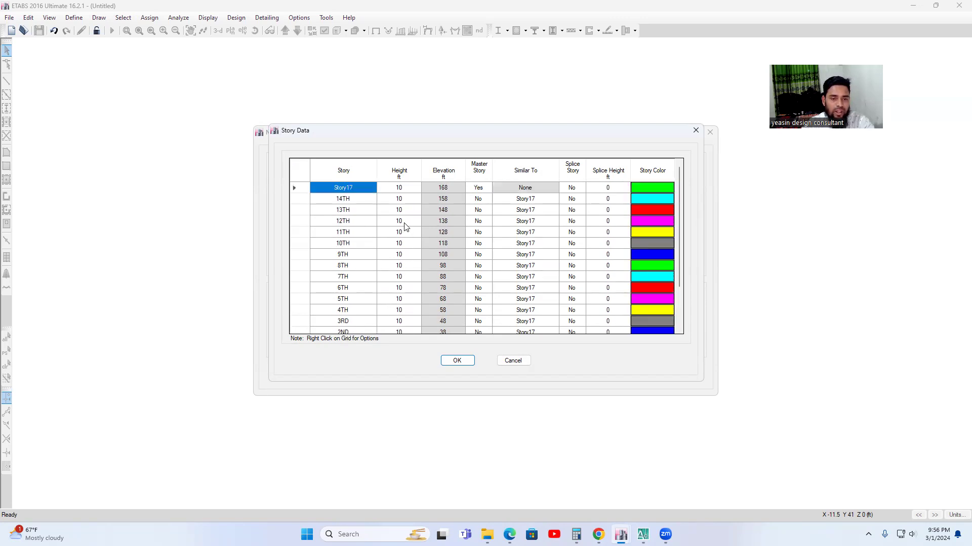
click(358, 189)
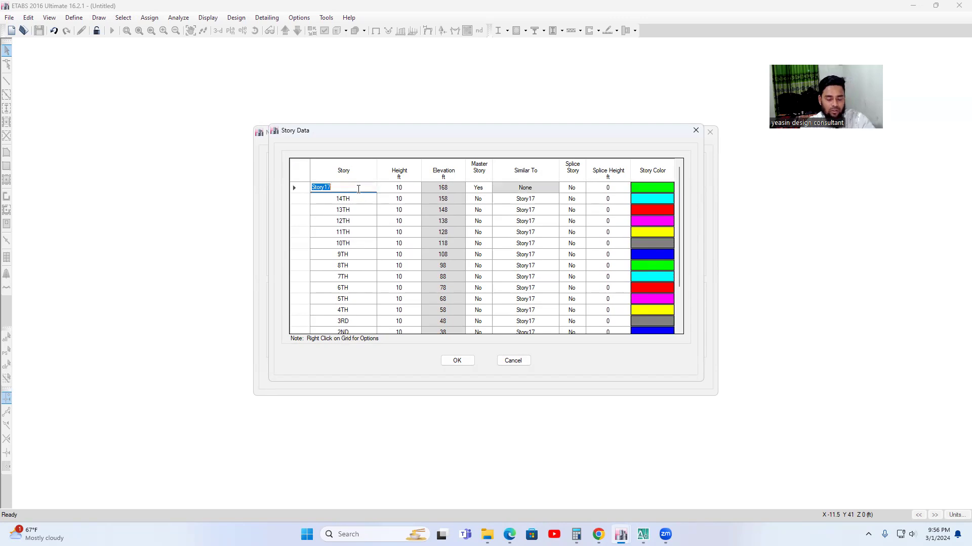
text(TOP)
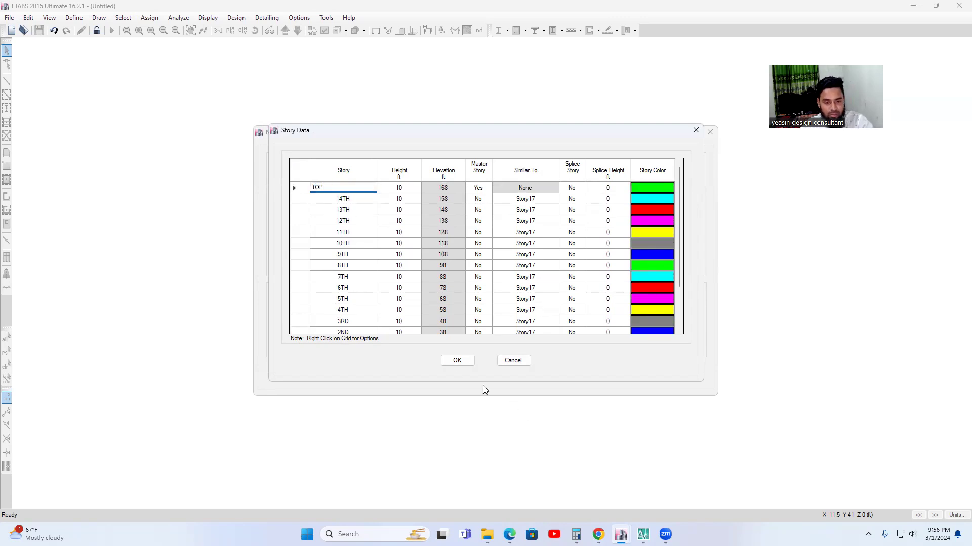
click(458, 362)
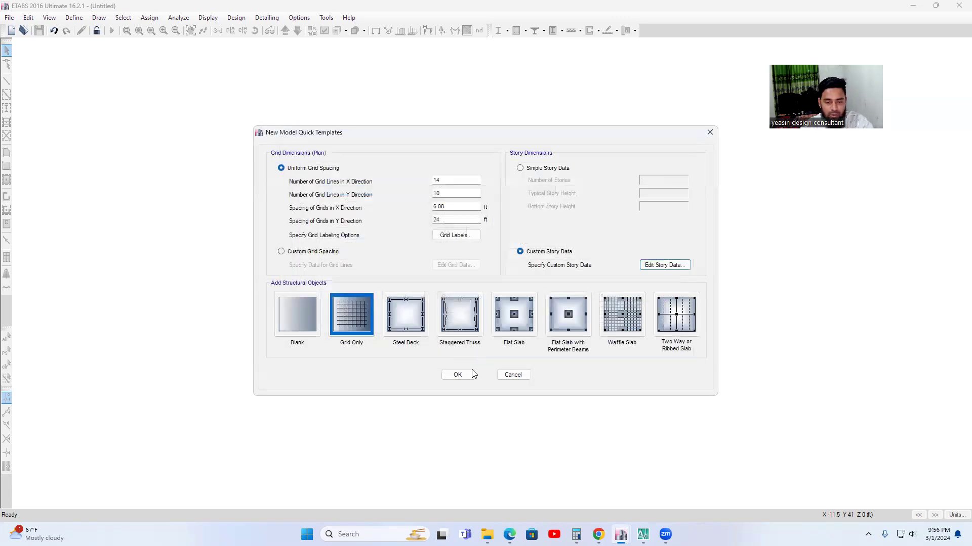
Change to custom grid spacing and display the grid data as spacing instead of ordinates.
click(282, 252)
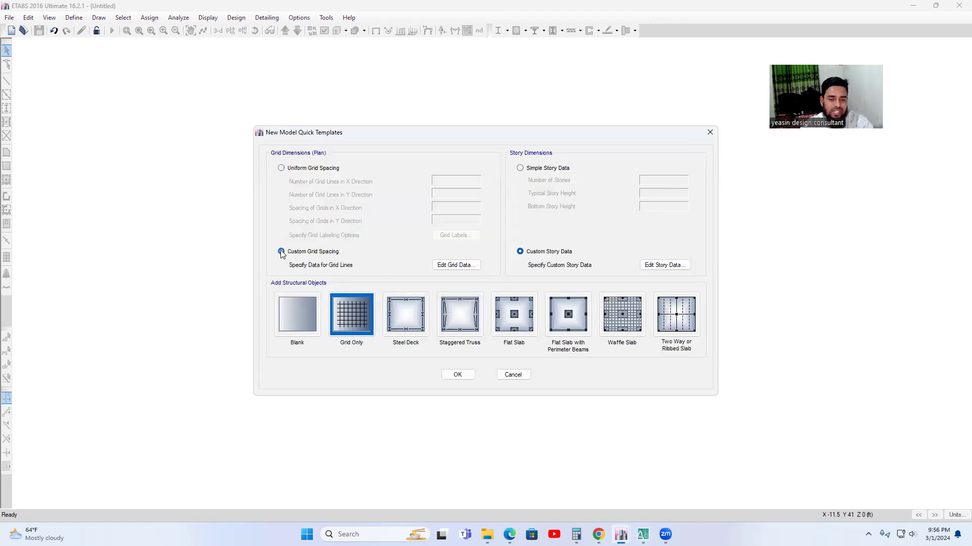
click(463, 270)
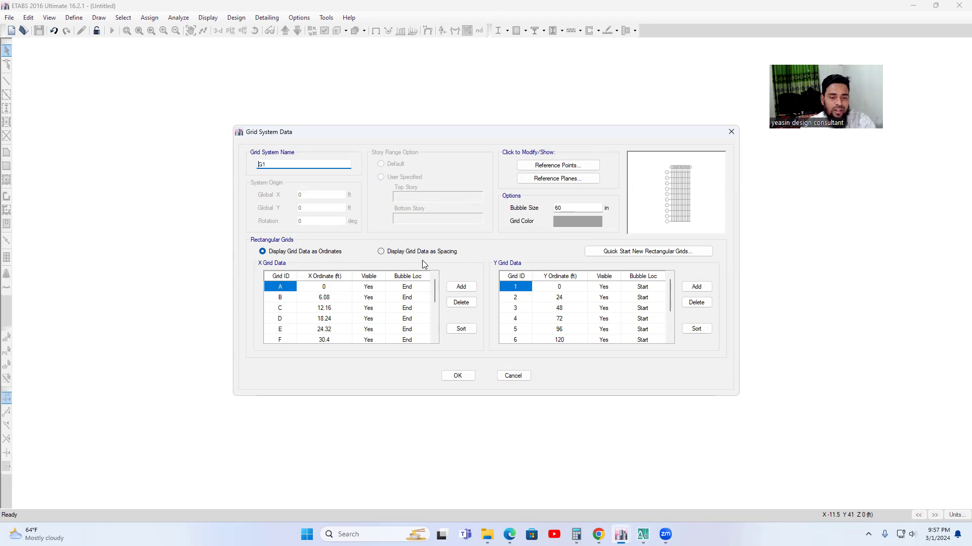
click(383, 252)
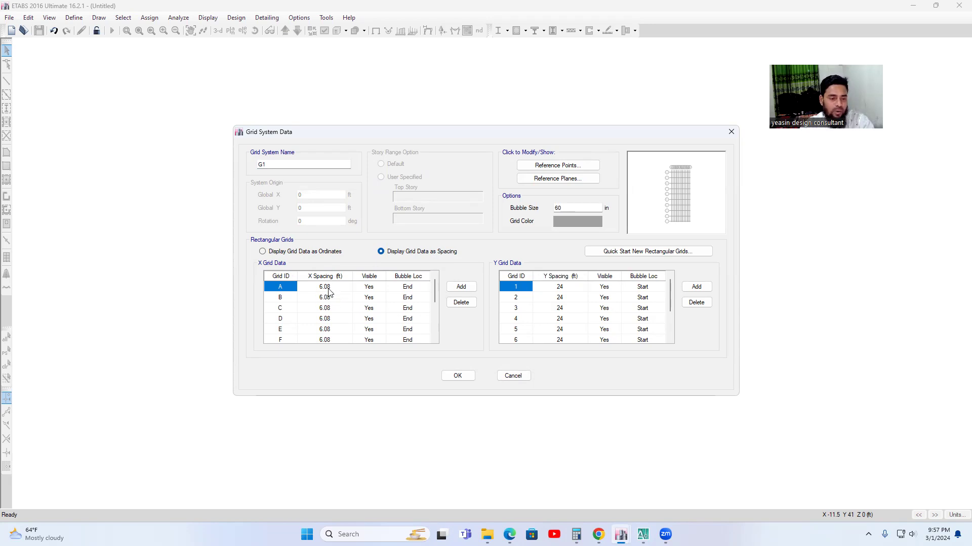
Switch to AutoCAD and examine the X-direction dimensions between the grid lines of the column layout.
click(326, 302)
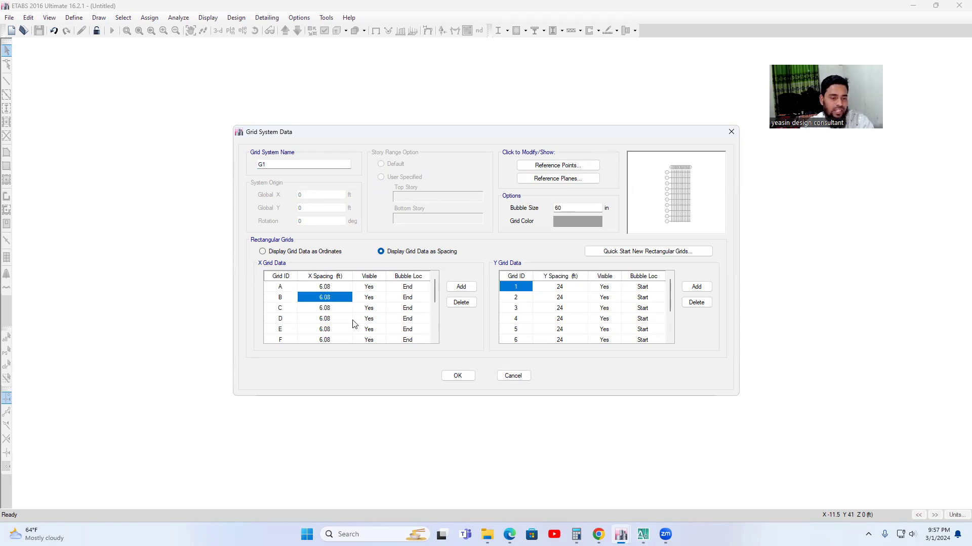
mouse_move(643, 535)
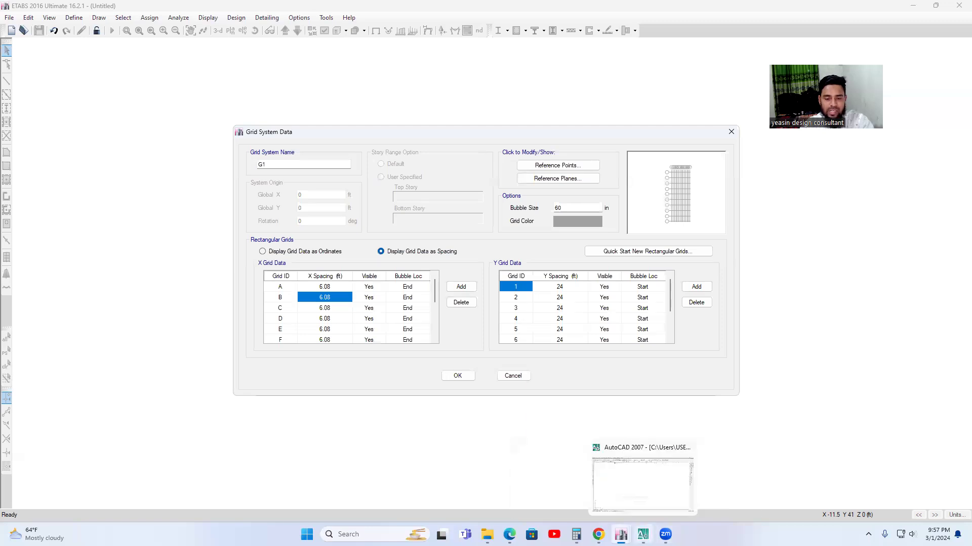
click(642, 485)
scroll(590, 349, down, 5)
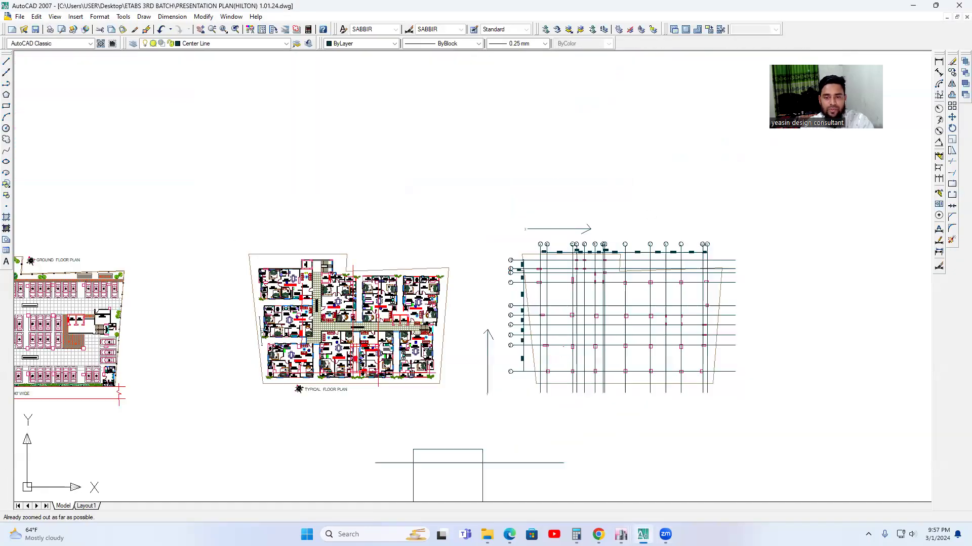
scroll(552, 218, up, 3)
scroll(623, 285, up, 5)
middle_drag(477, 305, 438, 298)
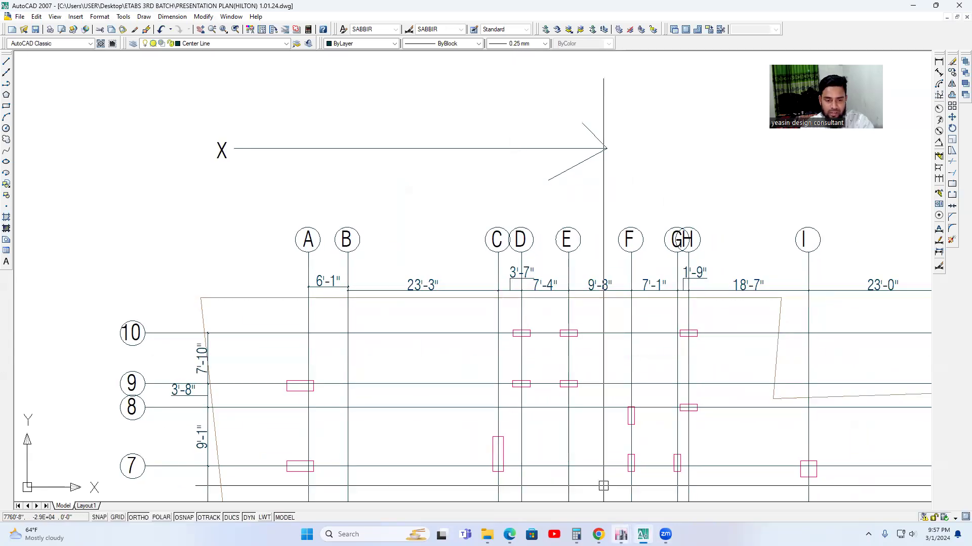
Switch back to ETABS and set the X spacing to 23.25 ft for grid B and 3.58 ft for grid C.
mouse_move(621, 535)
click(529, 449)
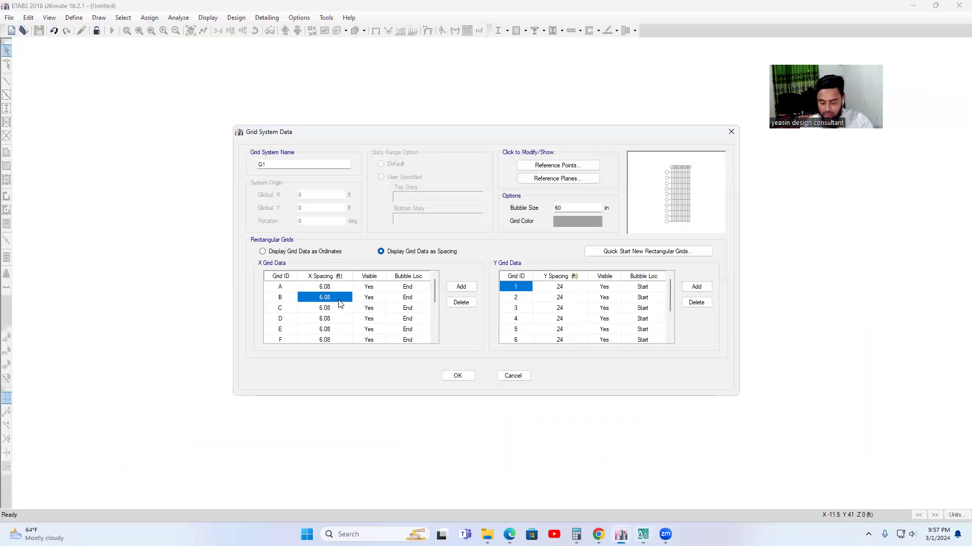
text(23.25)
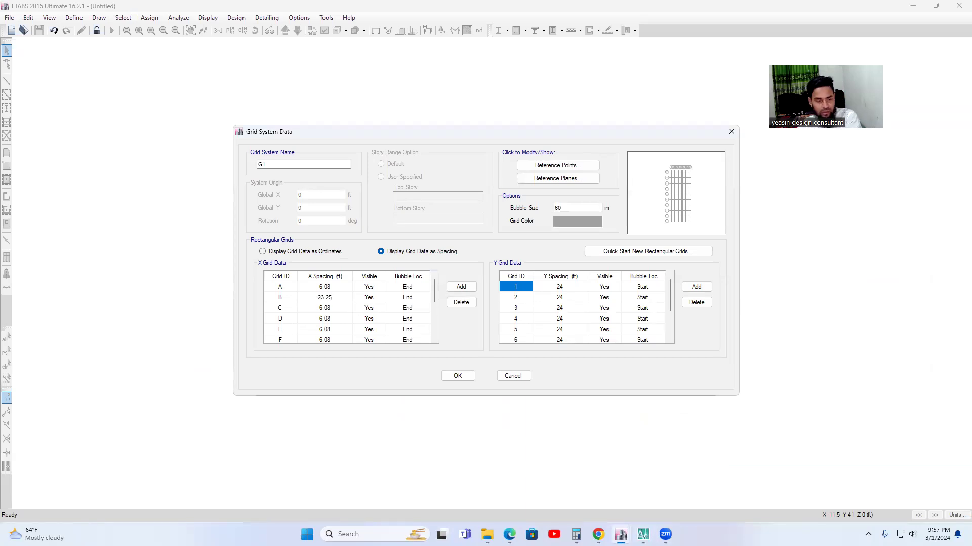
click(326, 308)
text(3.58)
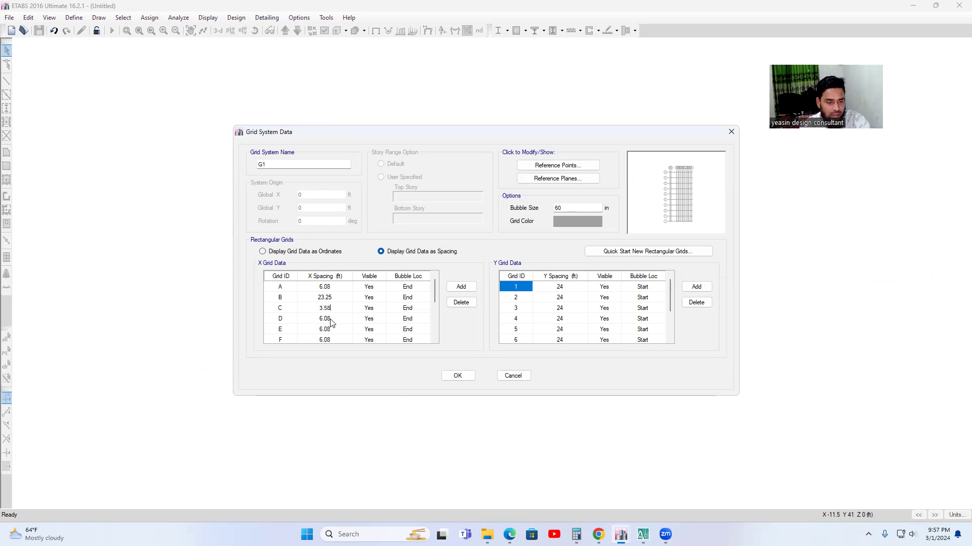
Check the D–E dimension in the AutoCAD column layout and set grid D's X spacing to 7.33 ft in ETABS.
click(331, 319)
scroll(345, 331, down, 1)
scroll(341, 319, up, 1)
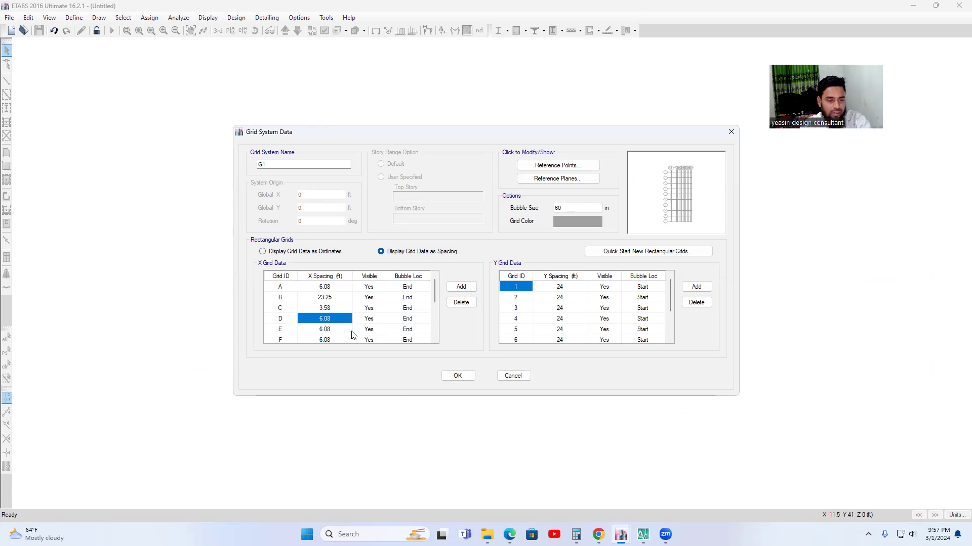
click(643, 532)
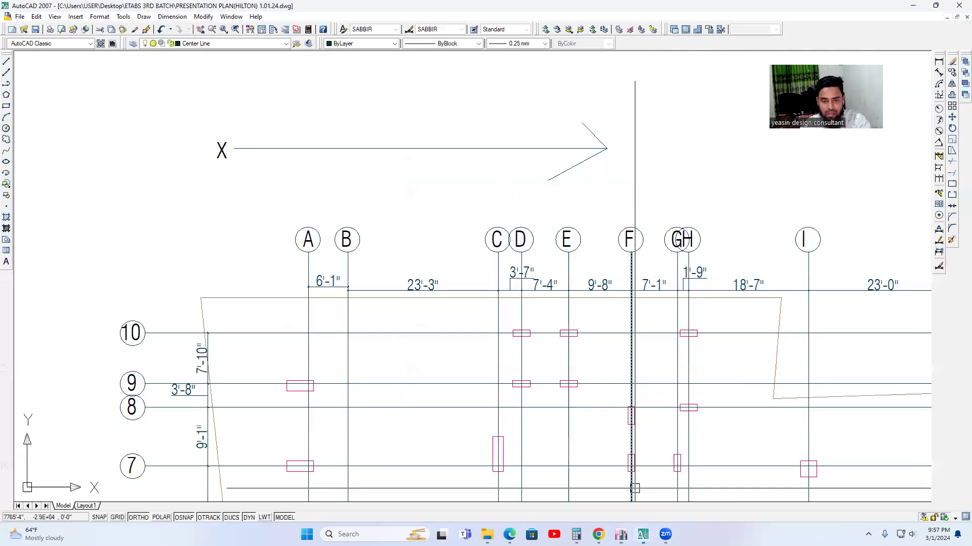
middle_drag(634, 488, 555, 490)
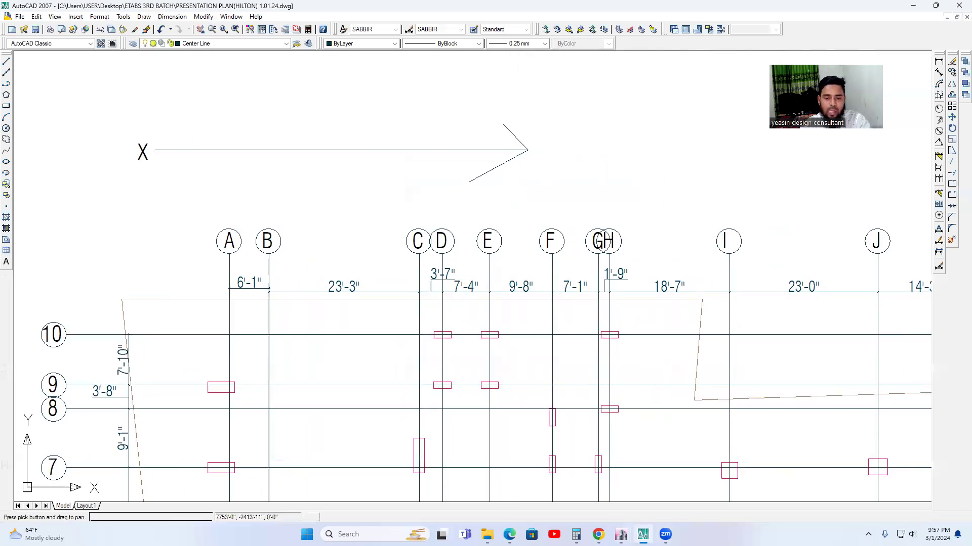
click(621, 534)
click(567, 478)
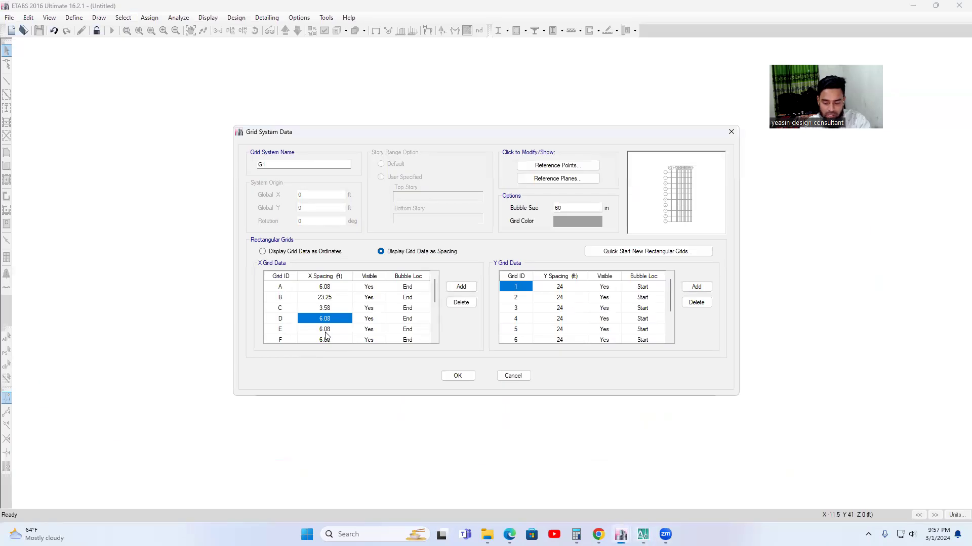
text(7)
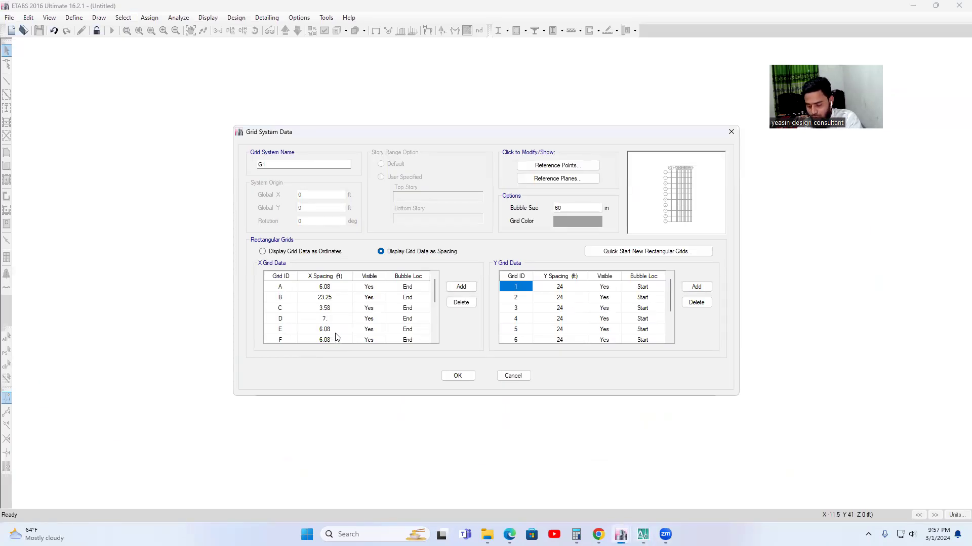
text(.33)
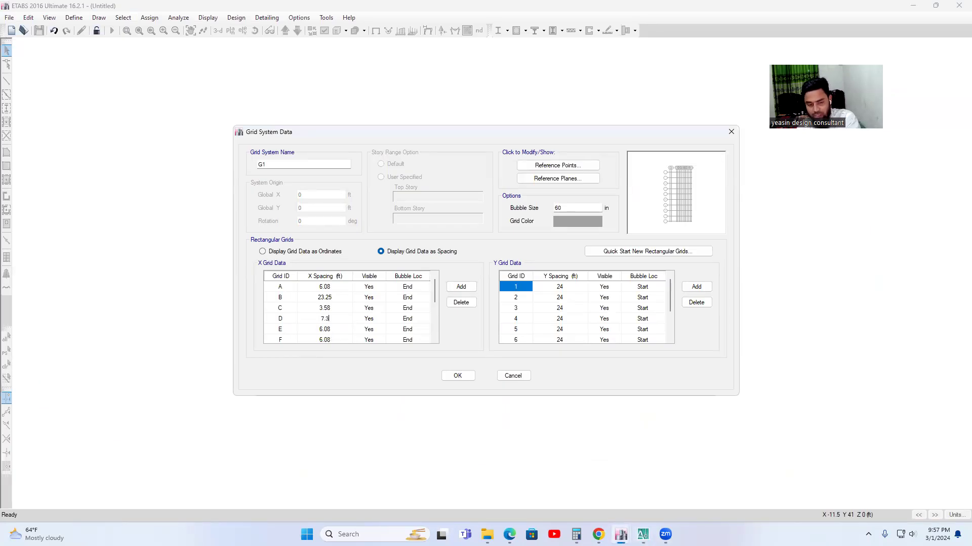
Set grid E's X spacing to 9.68 ft.
click(343, 332)
text(9.6)
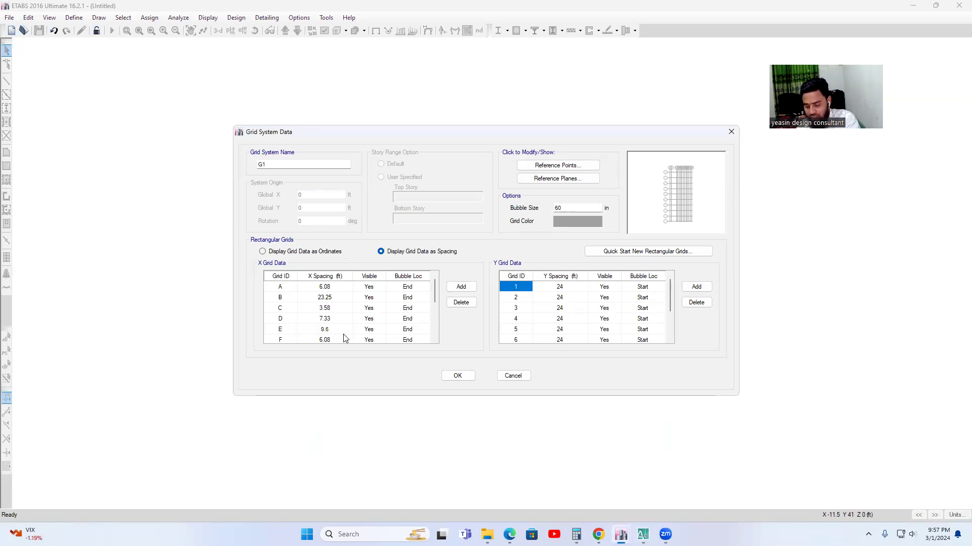
scroll(340, 338, down, 2)
scroll(337, 323, up, 1)
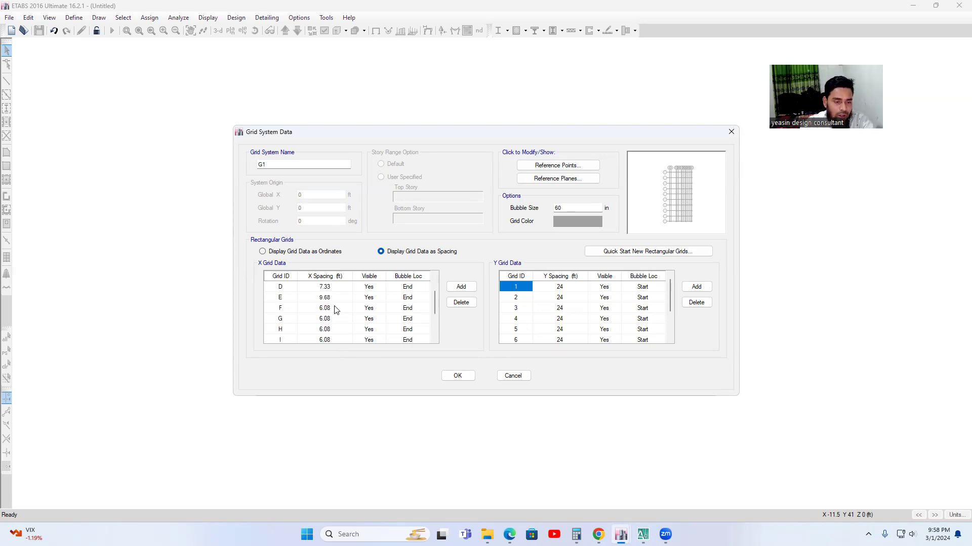
Check the F–G and G–H dimensions in AutoCAD and set the X spacing in ETABS to 7.08 ft for grid F and 1.75 ft for grid G.
click(331, 309)
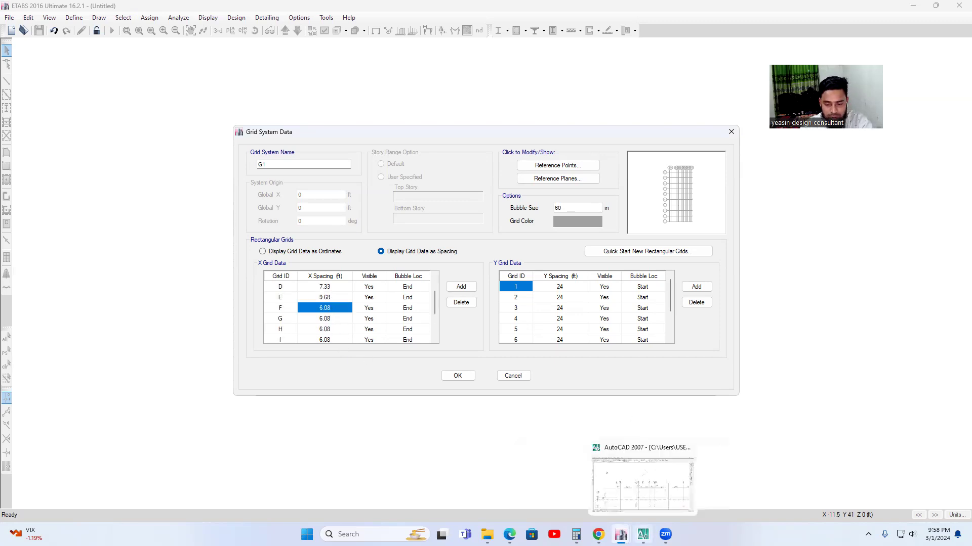
click(644, 528)
mouse_move(590, 310)
middle_down()
mouse_move(444, 310)
mouse_move(447, 296)
middle_up()
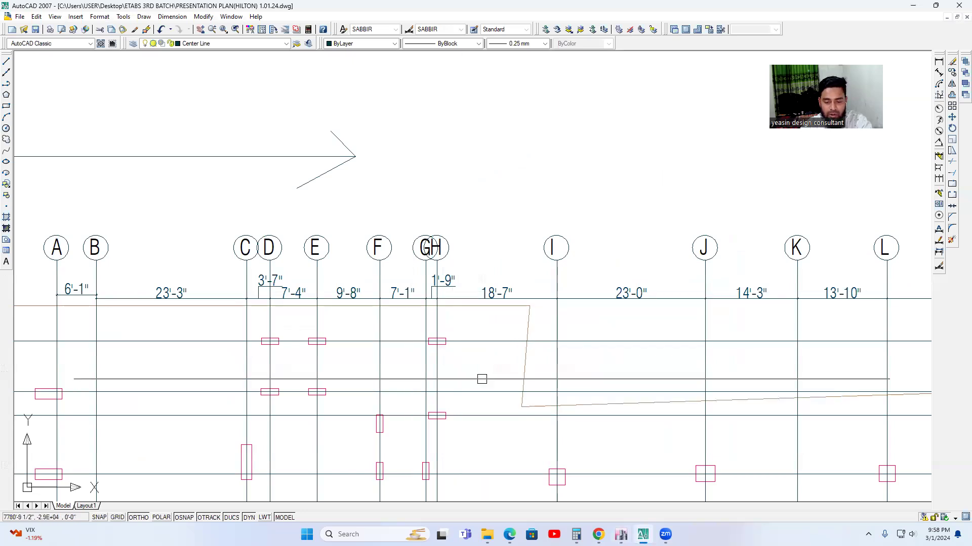
mouse_move(620, 534)
click(554, 471)
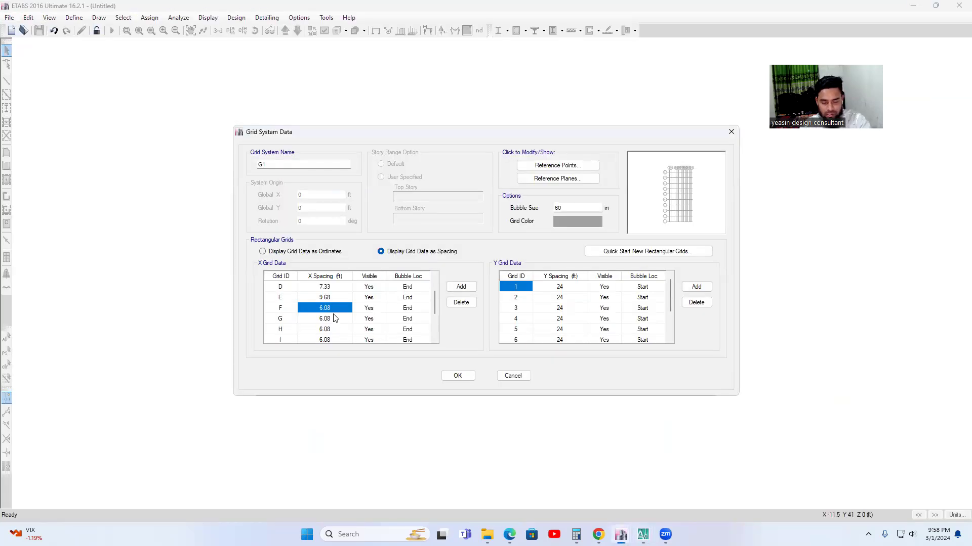
text(7.08)
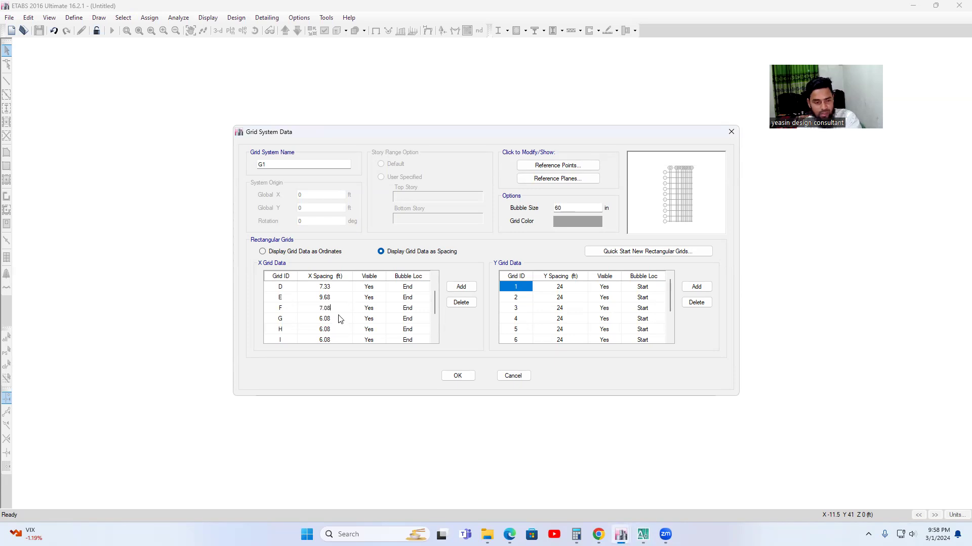
click(334, 319)
text(1.75)
Check the H–I and I–J dimensions in AutoCAD and set the X spacing in ETABS to 18.58 ft for grid H and 23 ft for grid I.
click(327, 328)
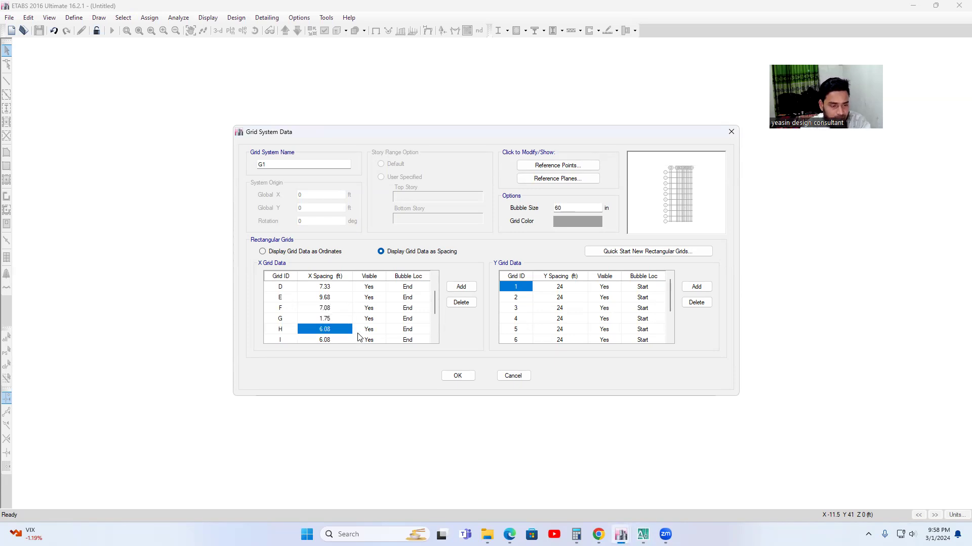
scroll(359, 338, down, 1)
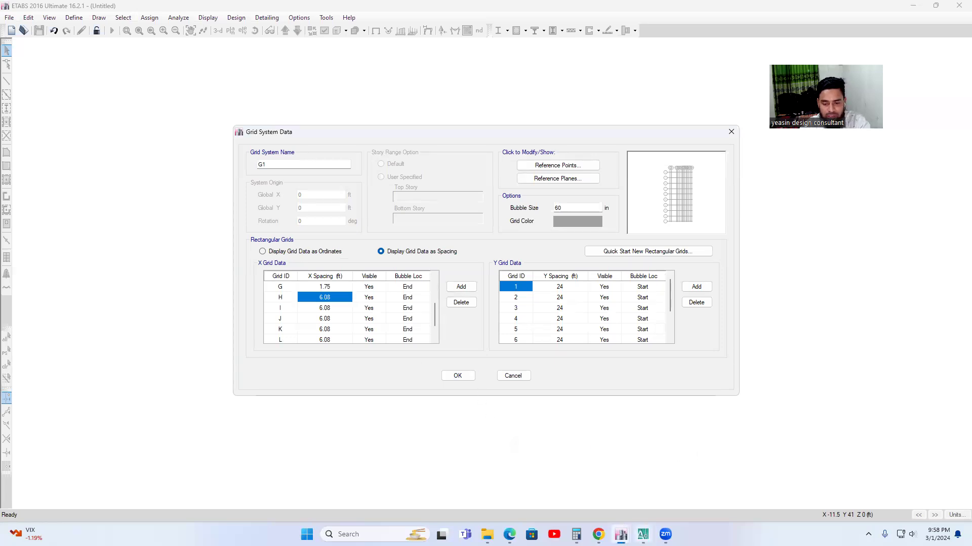
click(642, 534)
middle_drag(506, 416, 340, 394)
middle_drag(354, 315, 331, 319)
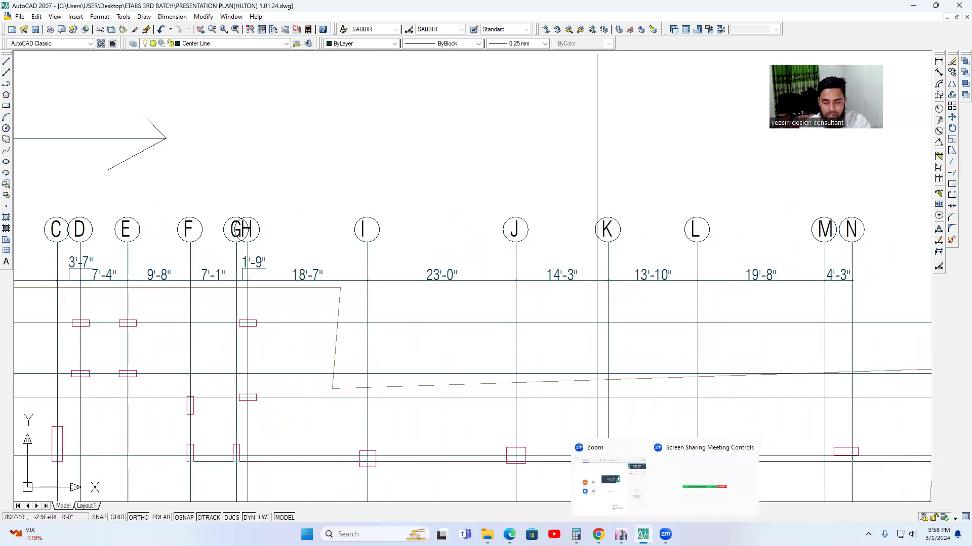
mouse_move(621, 534)
click(604, 511)
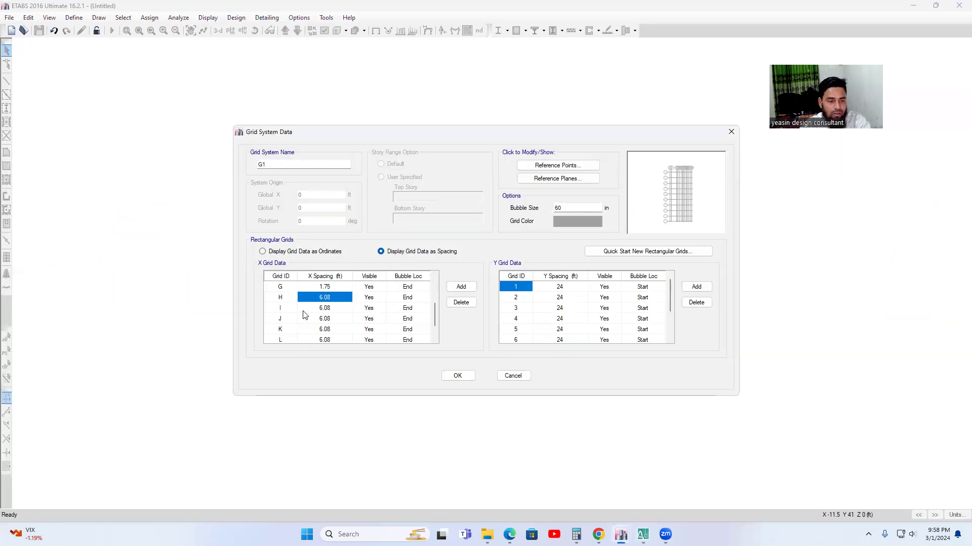
text(18.58)
click(339, 309)
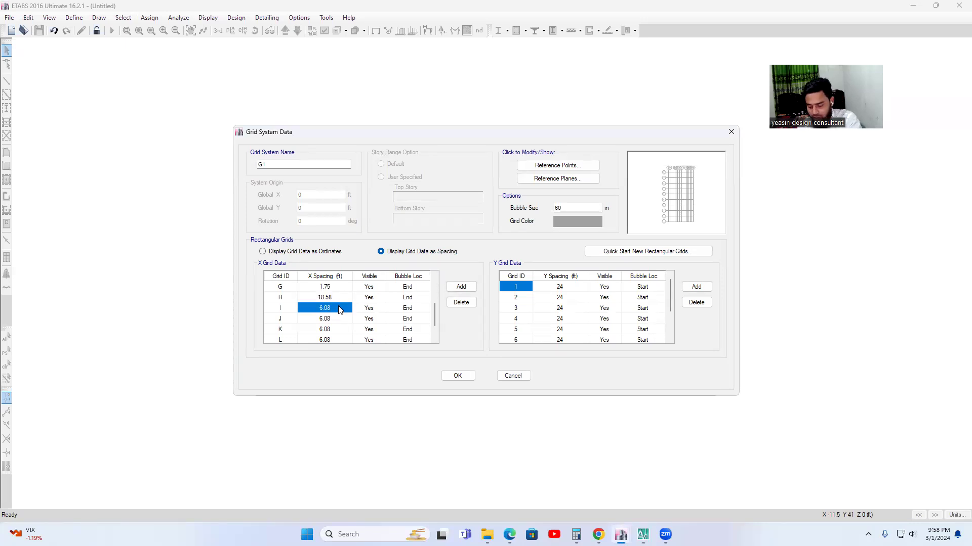
text(23)
Check the J–K and K–L dimensions in the AutoCAD column layout and set grid J's X spacing to 14.25 ft in ETABS.
click(334, 320)
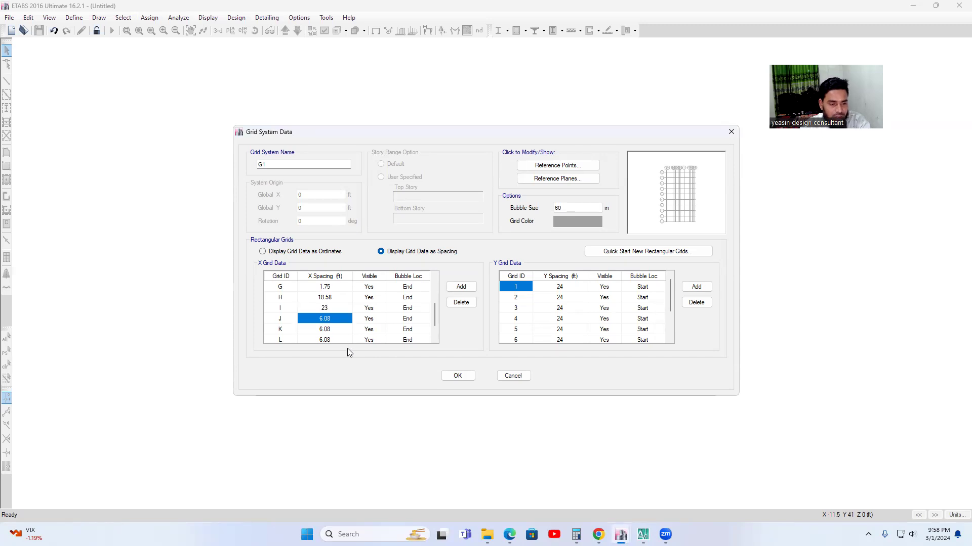
click(643, 534)
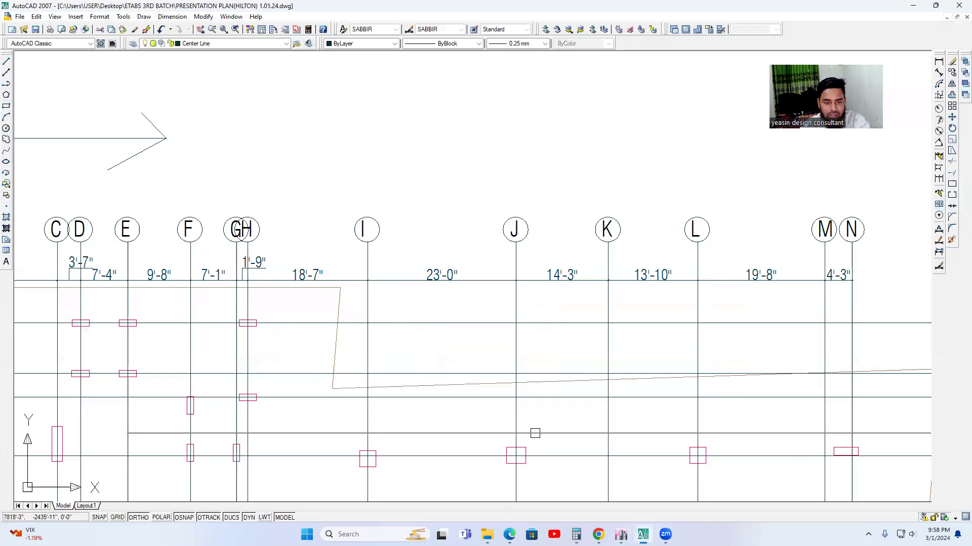
middle_drag(343, 366, 251, 365)
middle_drag(447, 302, 413, 314)
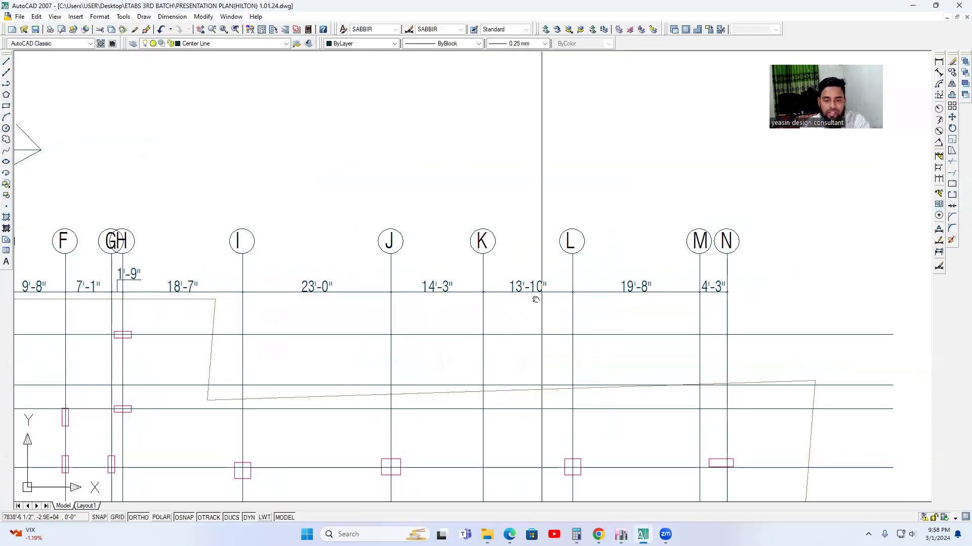
middle_drag(541, 299, 512, 296)
mouse_move(621, 534)
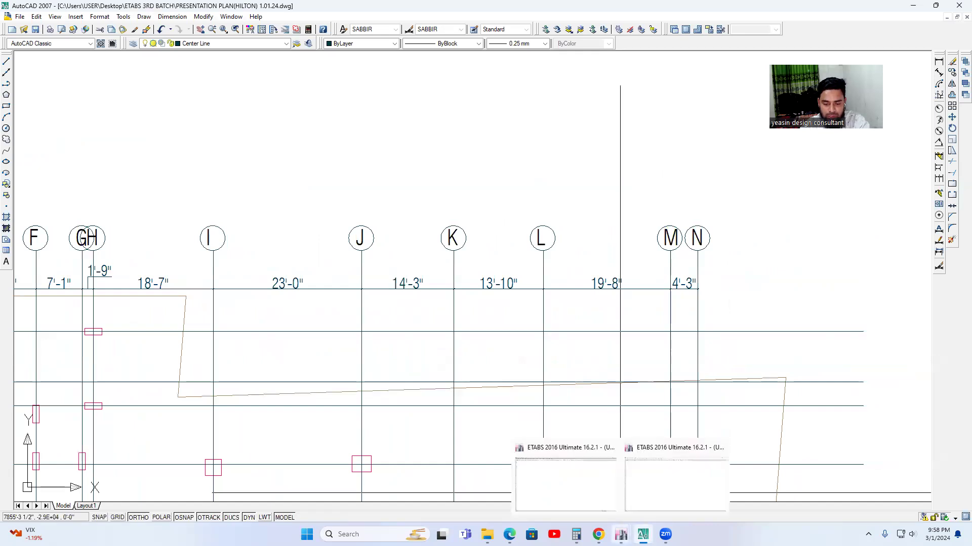
click(591, 484)
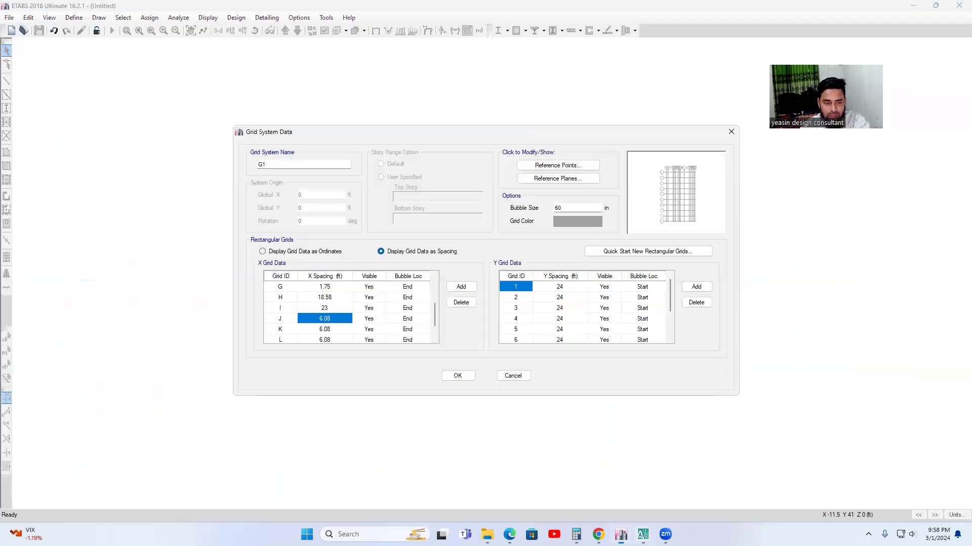
text(14.25)
Set grid K's X spacing to 13.83 ft.
click(339, 329)
text(103)
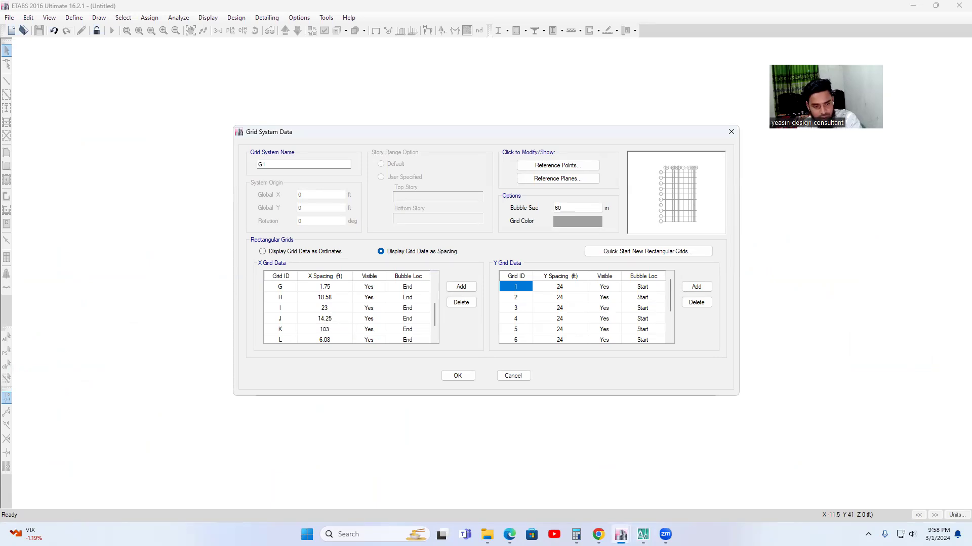
key(BackSpace)
key(BackSpace)
text(3.83)
Check the L–M and M–N dimensions in AutoCAD and set the X spacing in ETABS to 19.67 ft for grid L and 4.25 ft for grid M.
scroll(349, 330, down, 1)
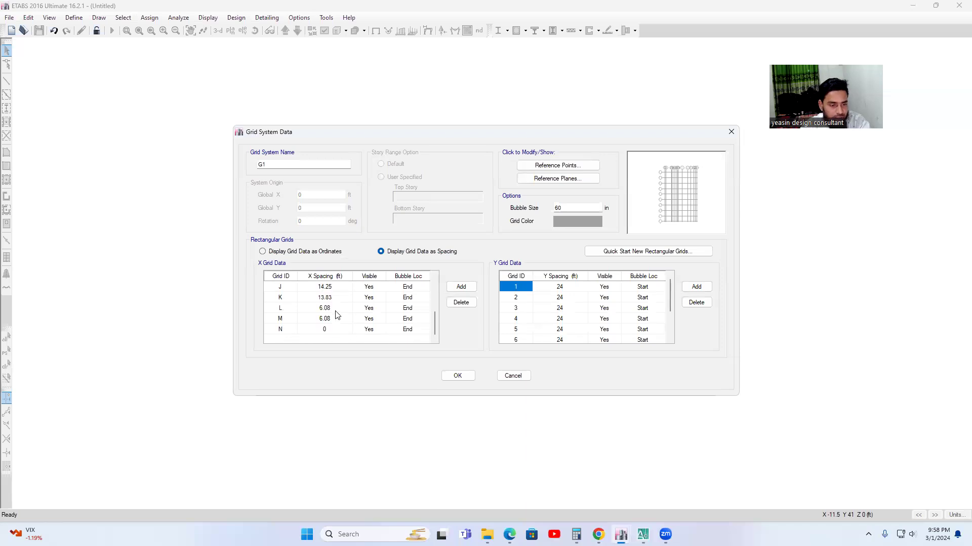
click(334, 310)
mouse_move(642, 534)
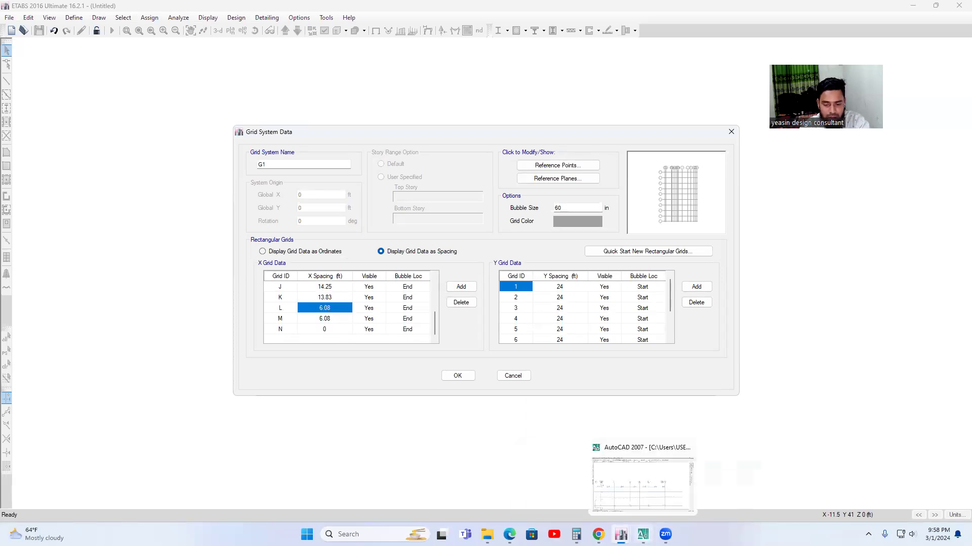
click(629, 486)
mouse_move(567, 324)
middle_down()
mouse_move(486, 319)
mouse_move(475, 303)
middle_up()
scroll(491, 303, up, 2)
mouse_move(621, 535)
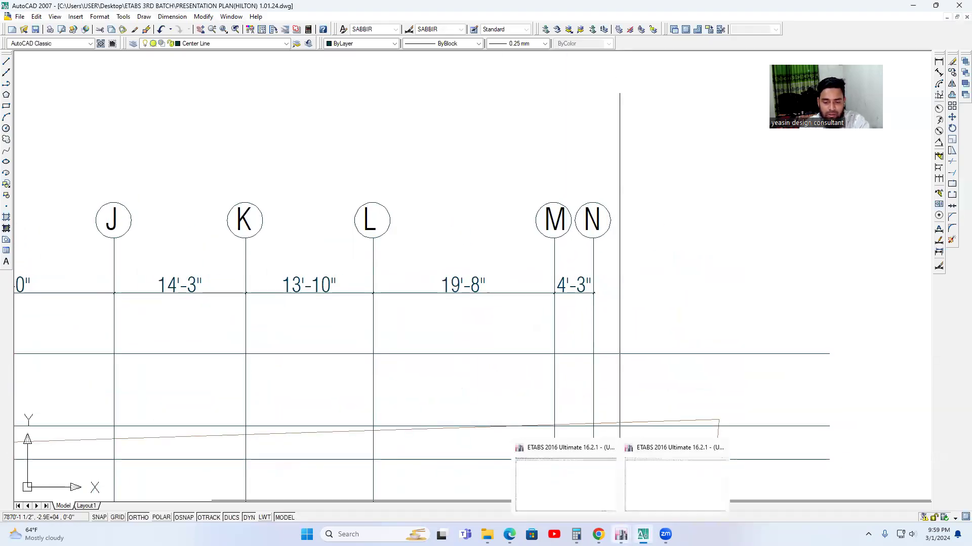
click(534, 456)
text(19.67)
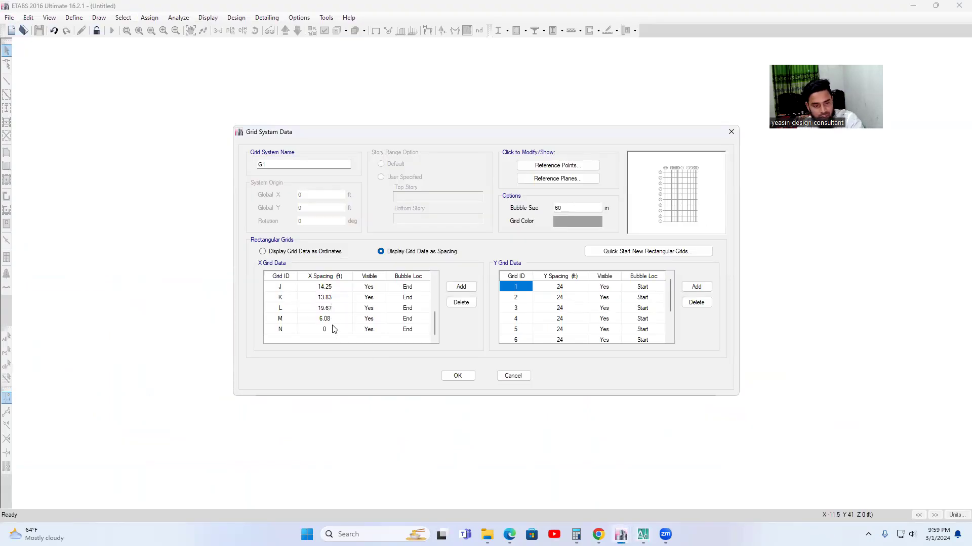
click(335, 320)
text(4.25)
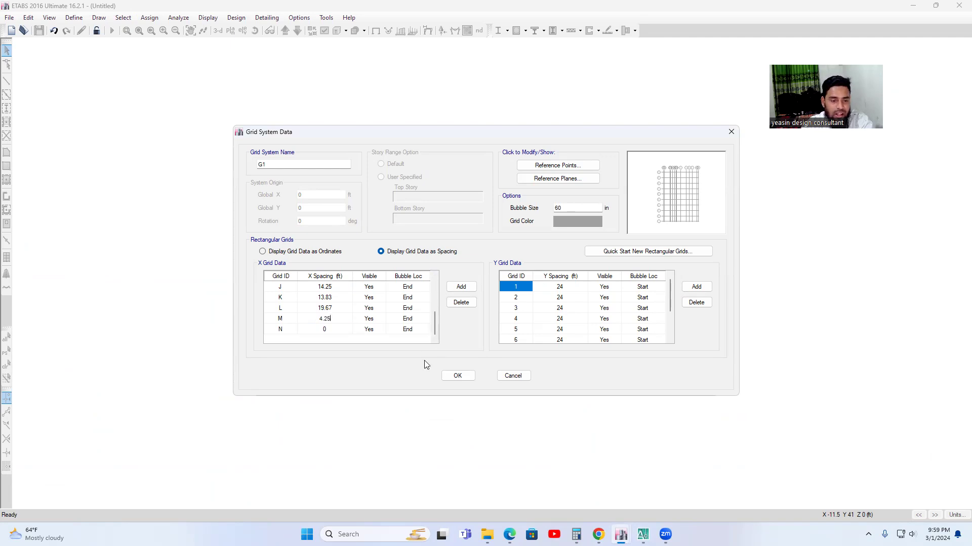
Switch to AutoCAD and examine the Y-direction dimensions between the numbered grid lines of the column layout, starting from grid 2.
click(565, 290)
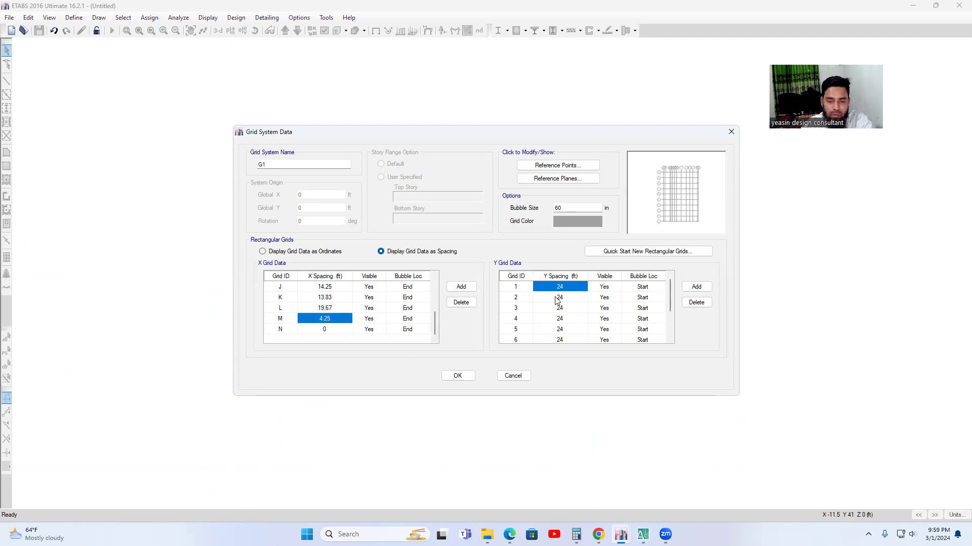
click(567, 299)
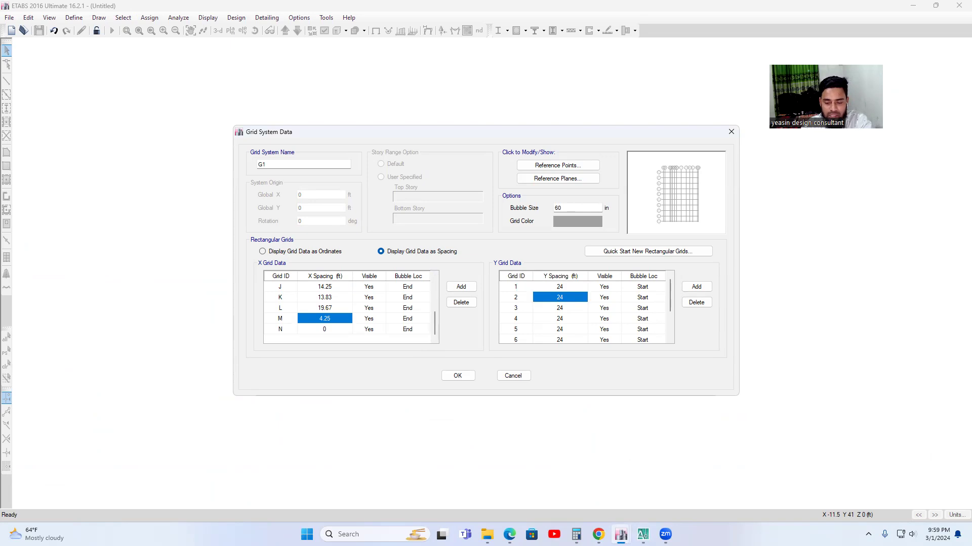
mouse_move(643, 534)
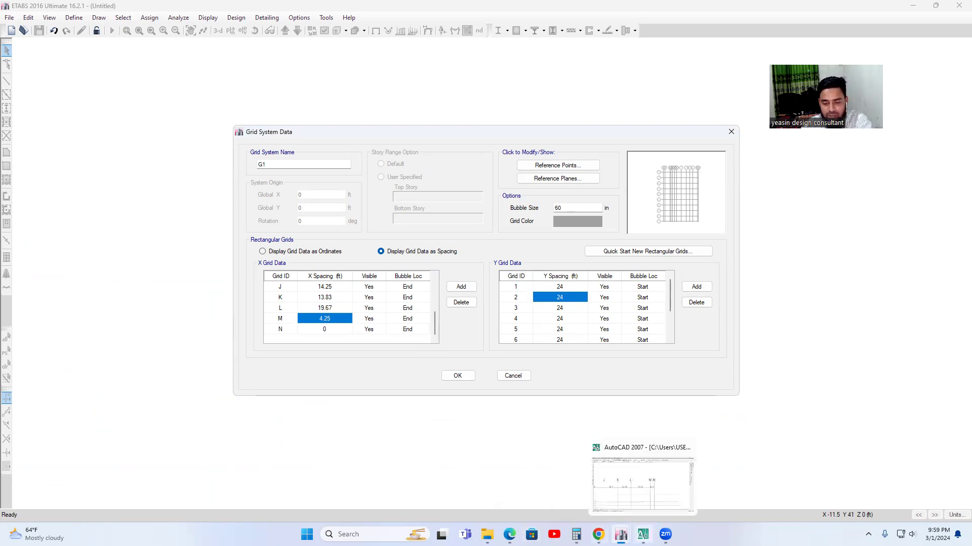
click(645, 512)
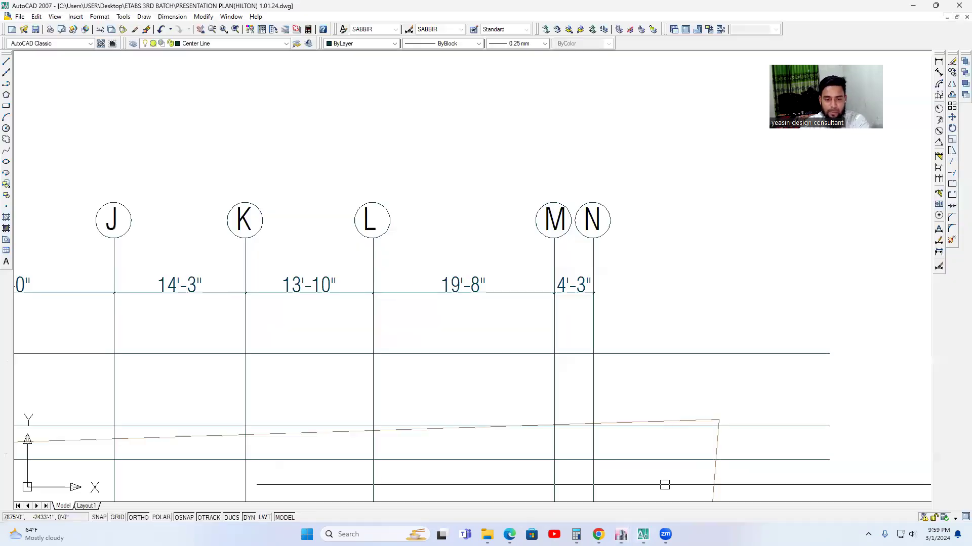
scroll(585, 347, down, 4)
scroll(396, 450, up, 3)
middle_drag(396, 450, 545, 353)
middle_drag(519, 289, 496, 338)
scroll(531, 309, up, 1)
scroll(516, 347, up, 1)
scroll(405, 385, down, 5)
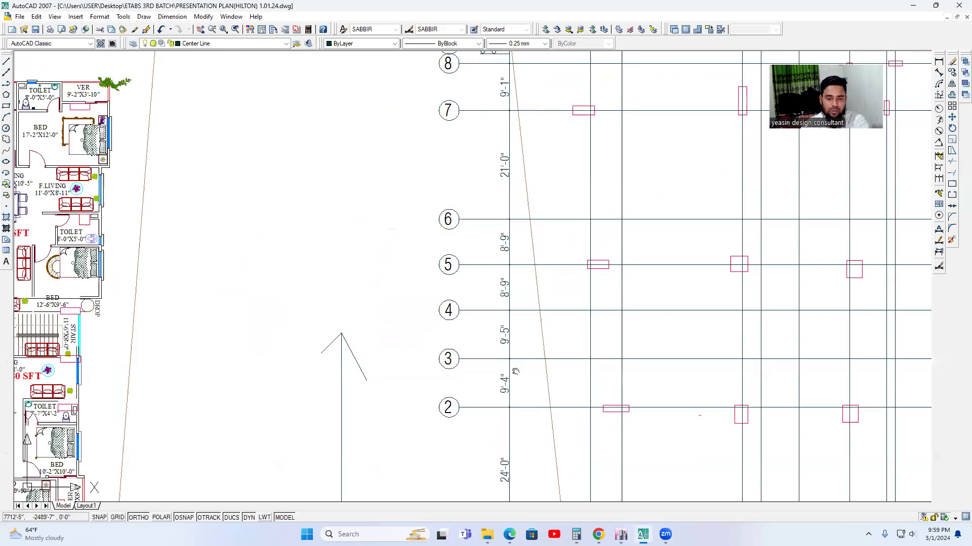
scroll(491, 415, up, 2)
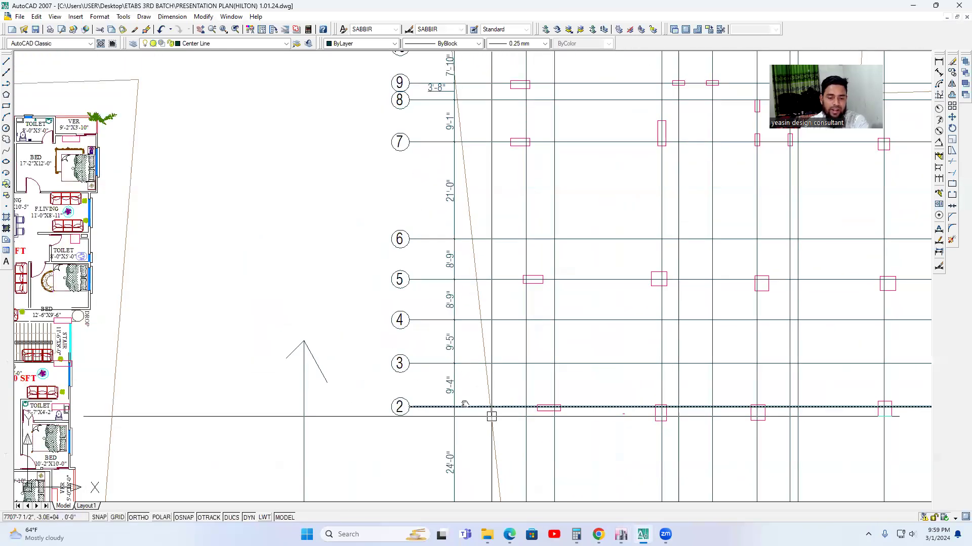
middle_drag(465, 405, 451, 395)
scroll(439, 306, up, 2)
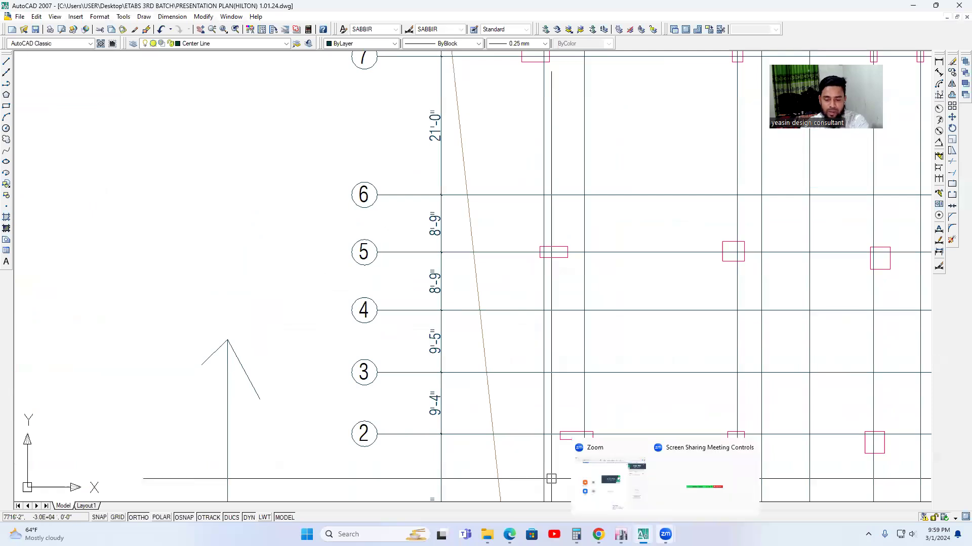
Switch back to ETABS and set the Y spacing to 9.42 ft for grid 2 and 9.33 ft for grid 3.
click(614, 512)
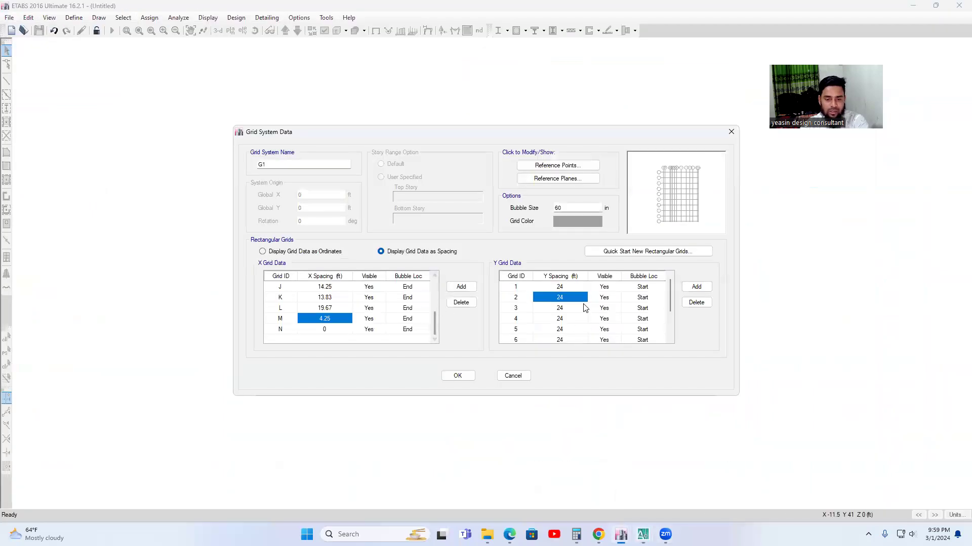
text(9.4)
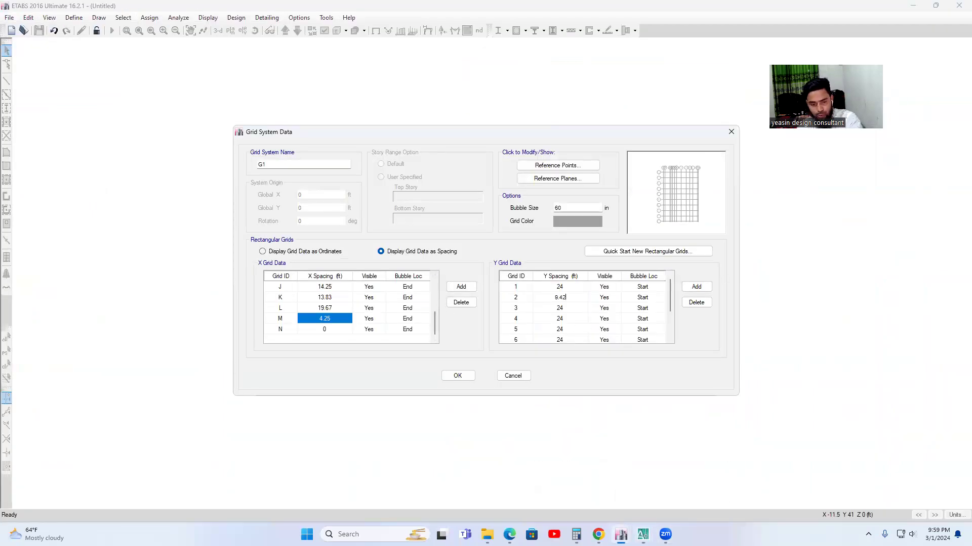
click(569, 312)
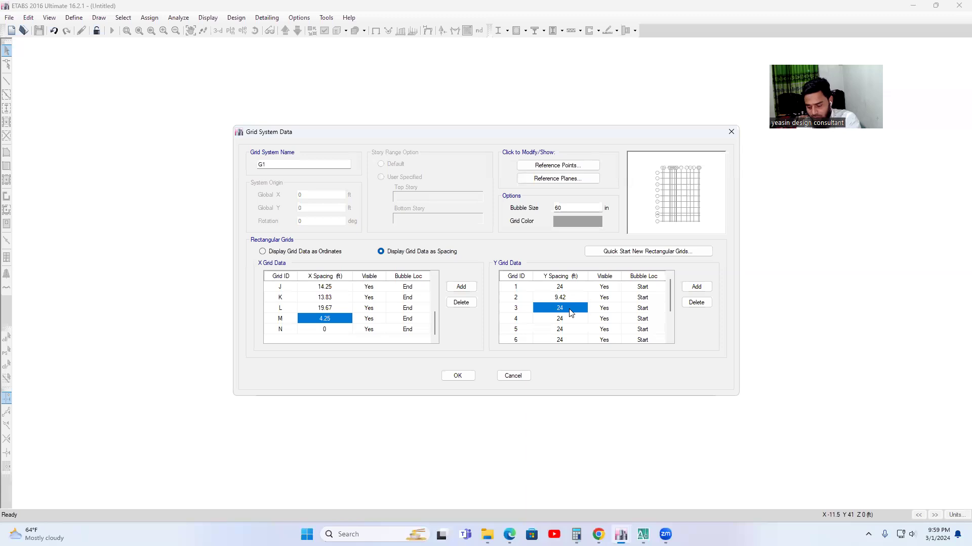
text(9.33)
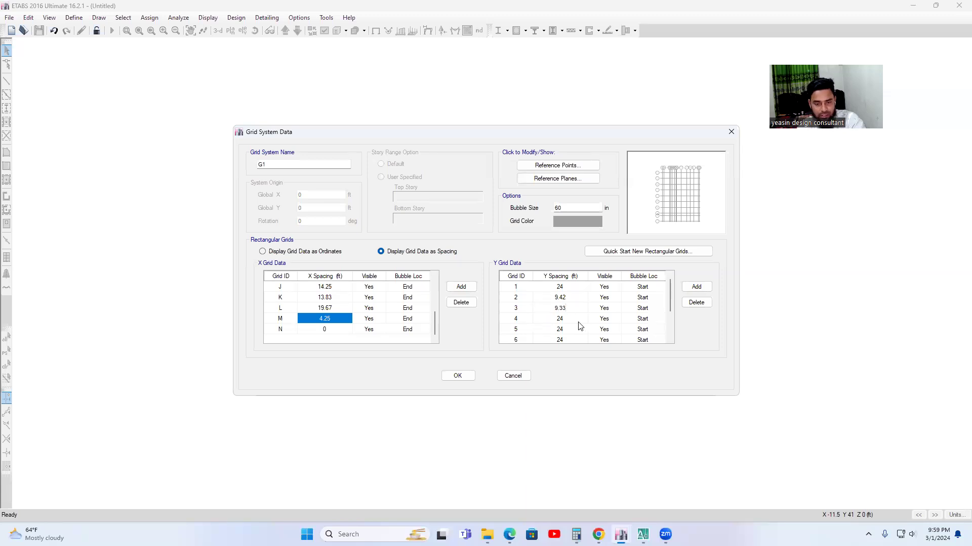
Check the 4–5 and 5–6 dimensions in AutoCAD and set the Y spacing in ETABS to 8.75 ft for grids 4 and 5.
click(578, 322)
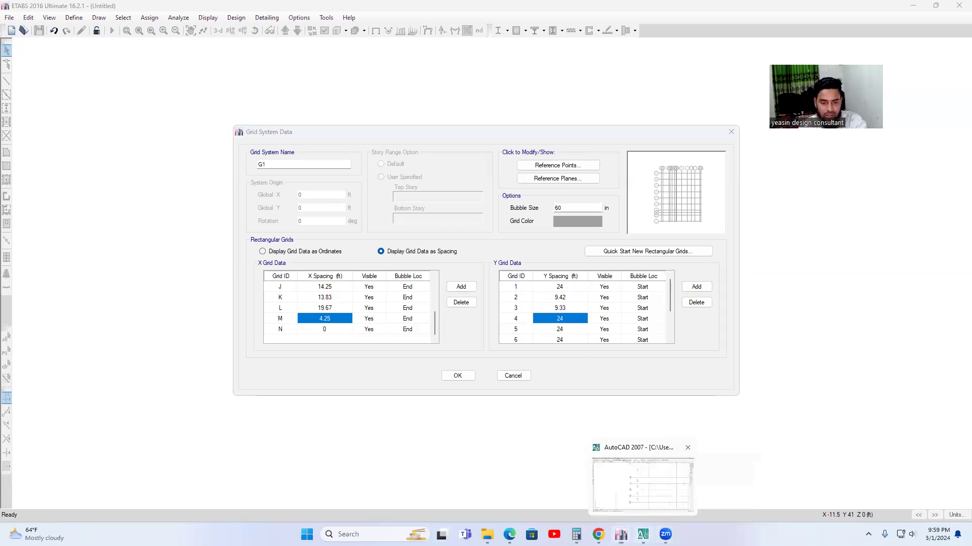
click(642, 534)
mouse_move(521, 305)
middle_down()
mouse_move(508, 373)
mouse_move(518, 396)
middle_up()
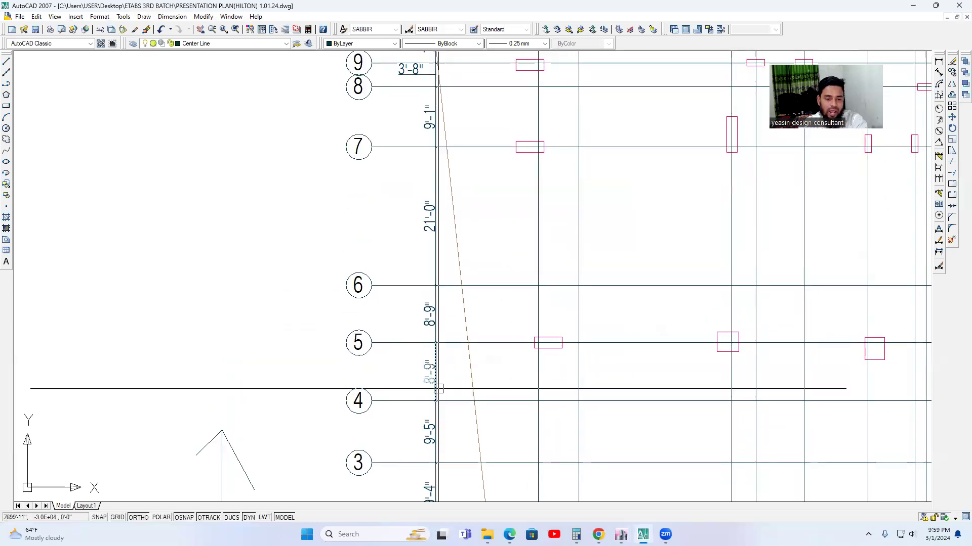
mouse_move(620, 532)
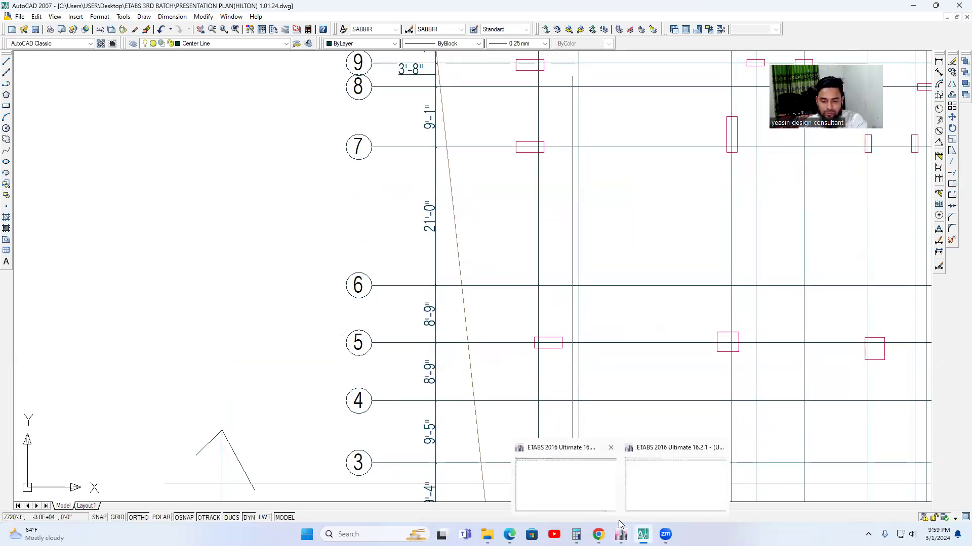
click(602, 483)
text(8)
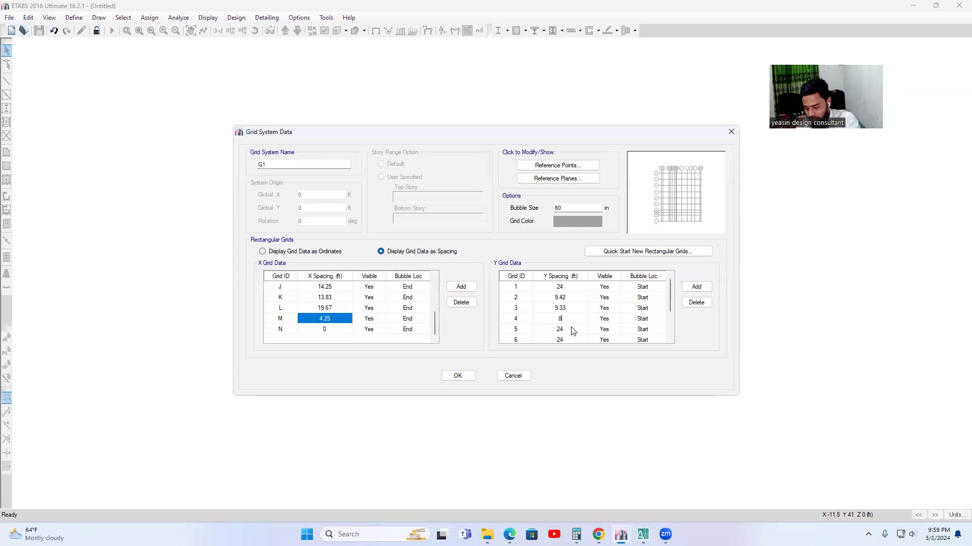
text(.75)
click(571, 329)
text(8.75)
Check the 6–7 and 7–8 dimensions in AutoCAD and set the Y spacing in ETABS to 21 ft for grid 6 and 9.08 ft for grid 7.
scroll(576, 324, down, 1)
click(567, 309)
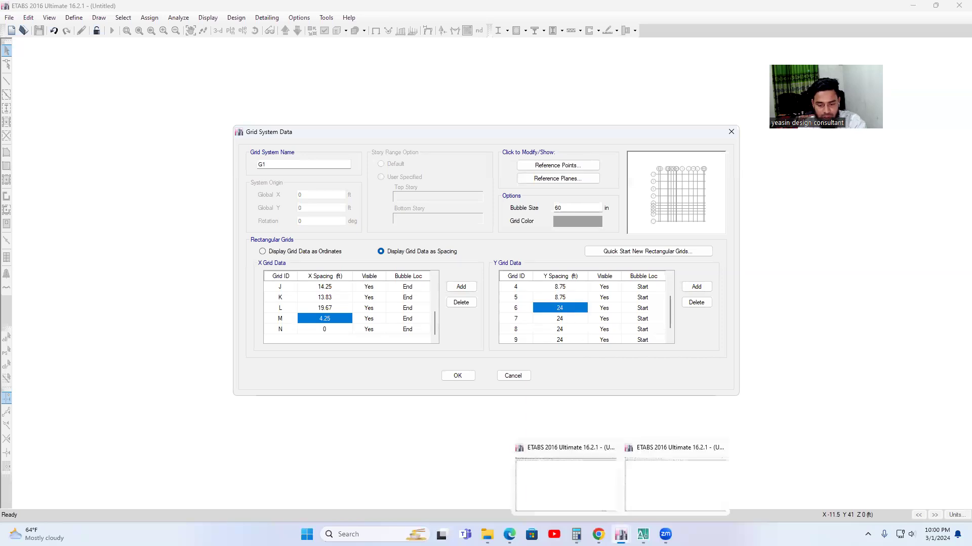
click(643, 535)
middle_drag(524, 346, 562, 501)
mouse_move(621, 535)
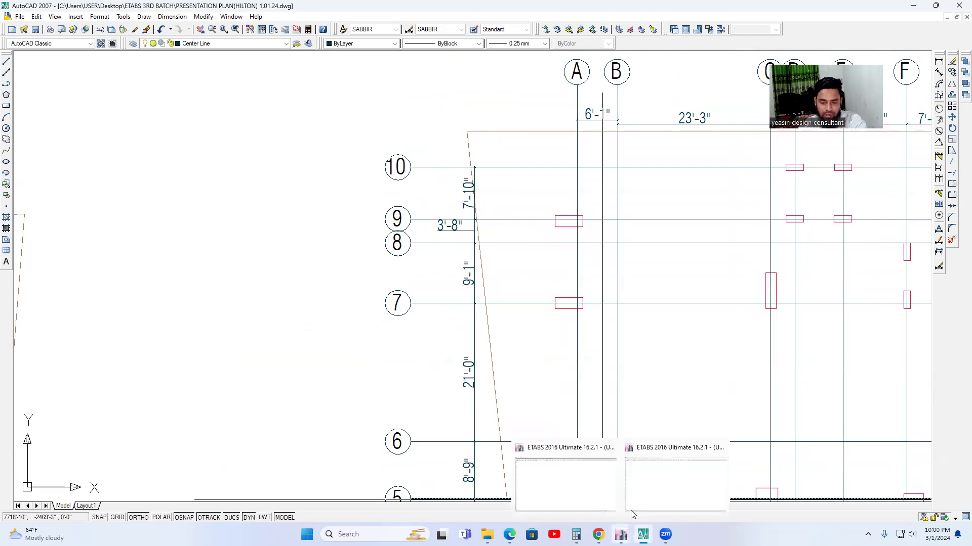
click(607, 498)
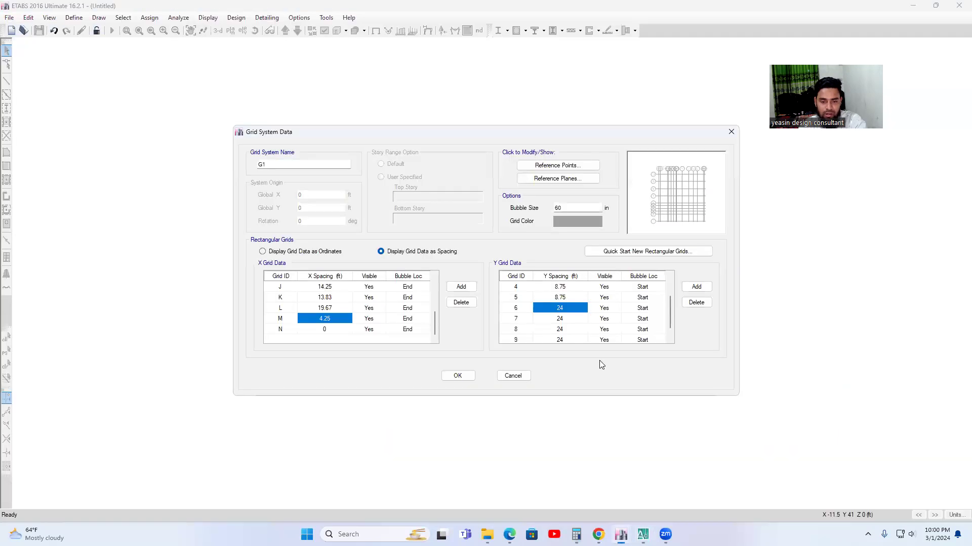
text(21)
click(568, 329)
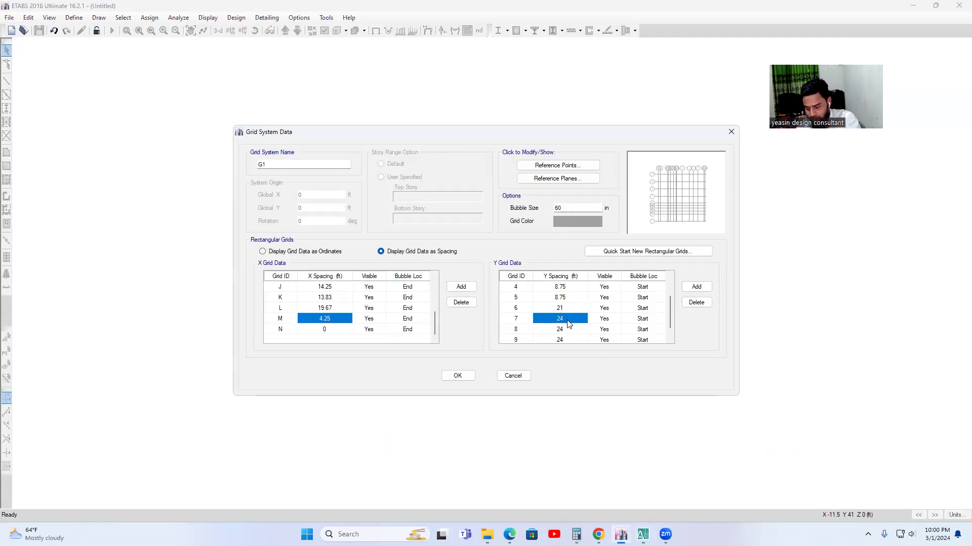
text(9.08)
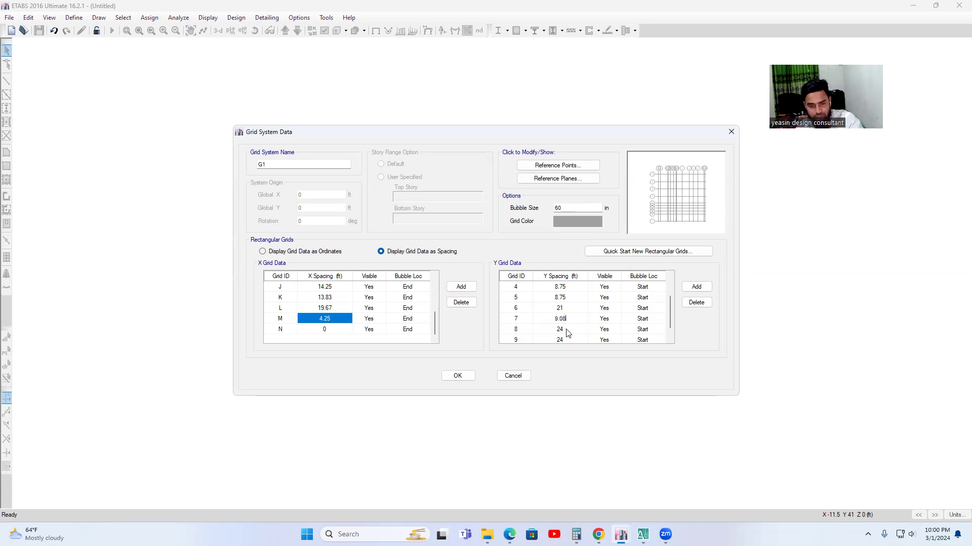
key(Return)
Check the 8–9 and 9–10 dimensions in AutoCAD and set the Y spacing in ETABS to 3.67 ft for grid 8 and 7.83 ft for grid 9.
mouse_move(645, 533)
click(624, 506)
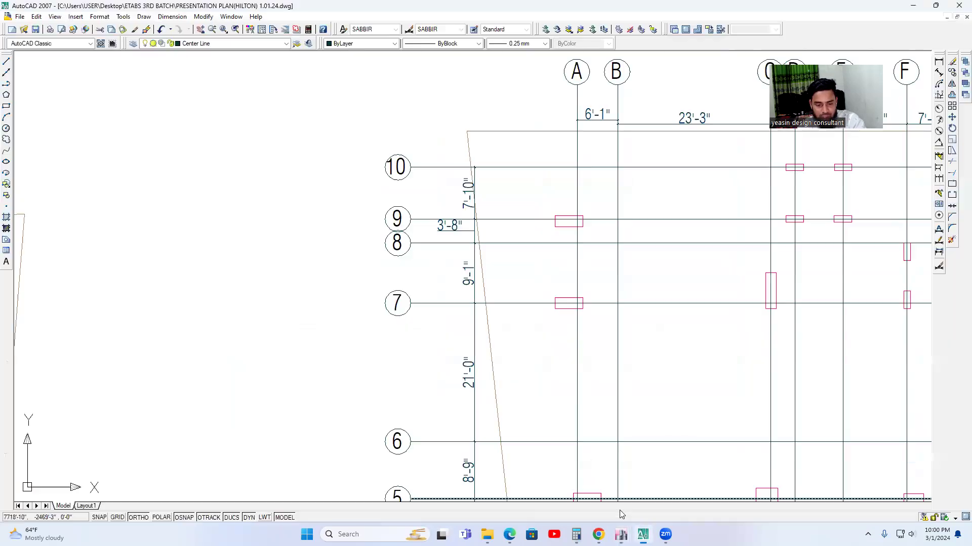
middle_drag(513, 313, 521, 371)
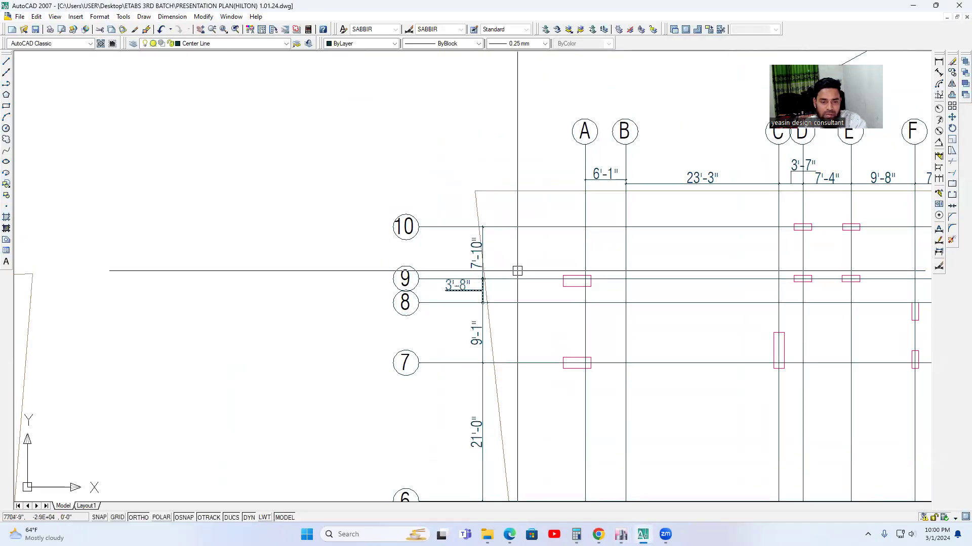
mouse_move(620, 535)
click(563, 481)
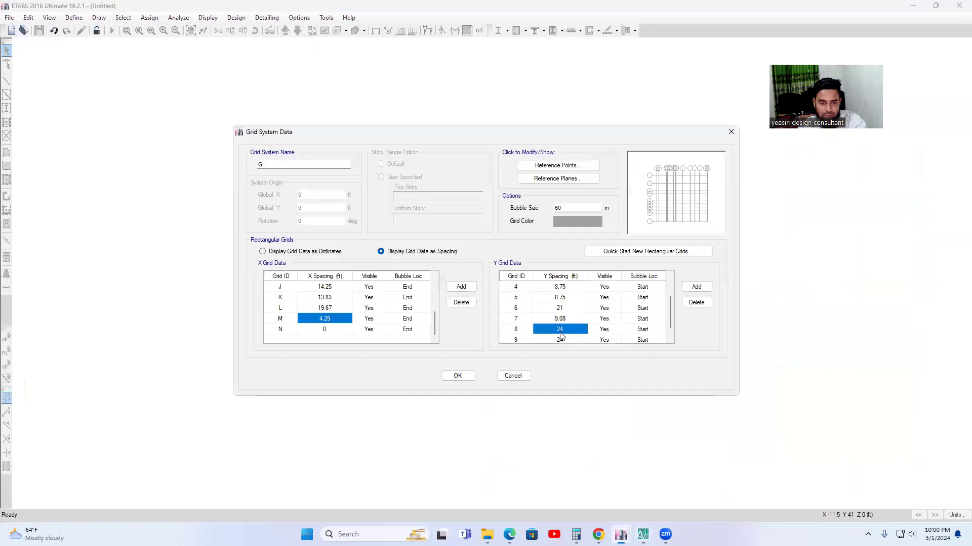
text(3.67)
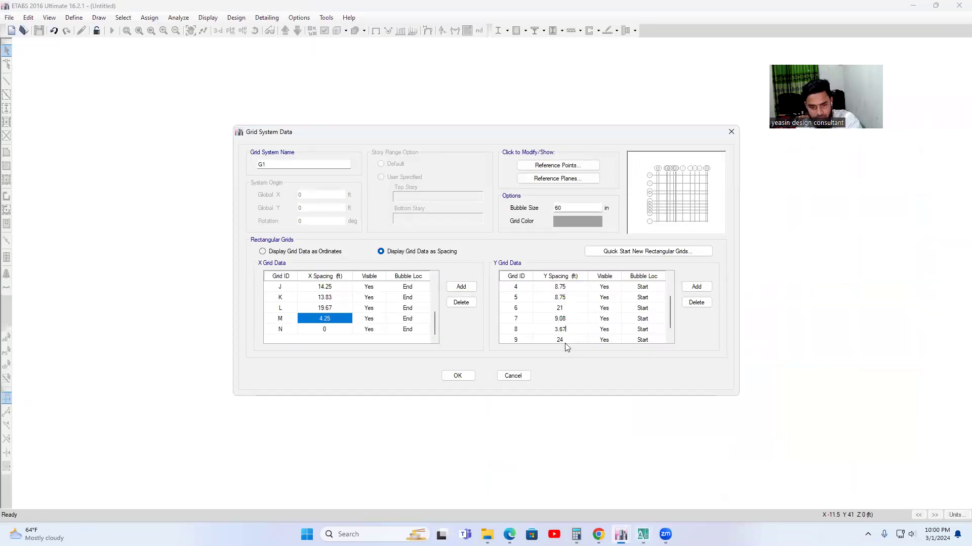
click(565, 344)
text(7.83)
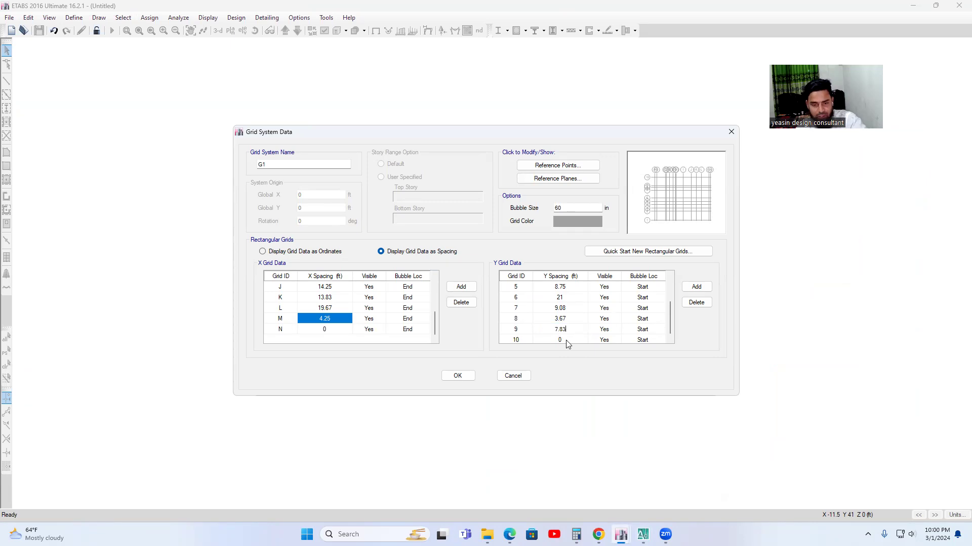
Accept the custom grid data and create the new model from the Grid Only template.
click(457, 376)
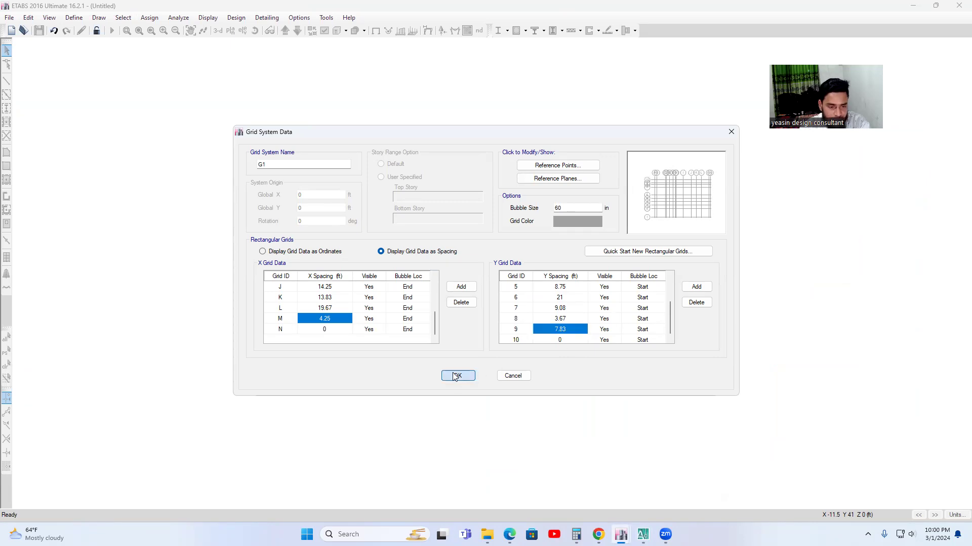
click(349, 323)
click(451, 375)
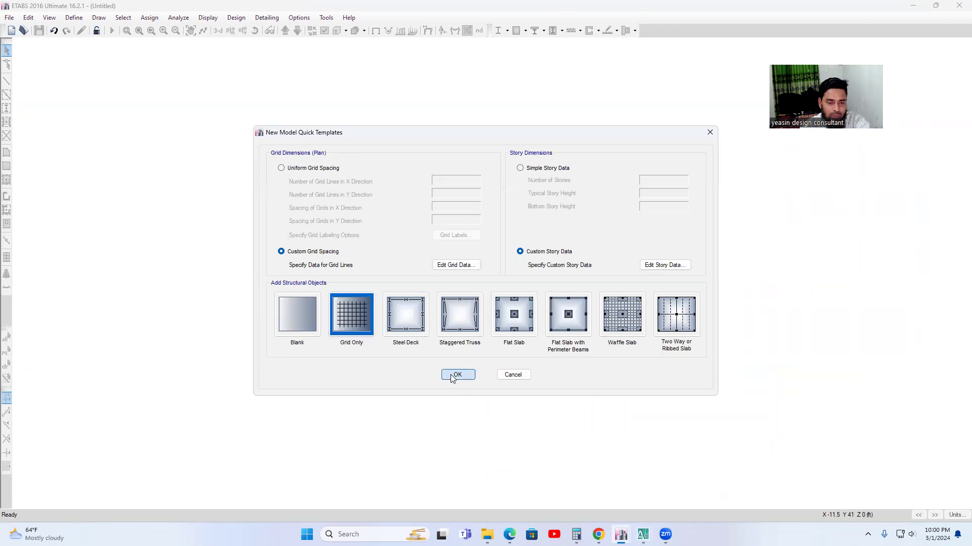